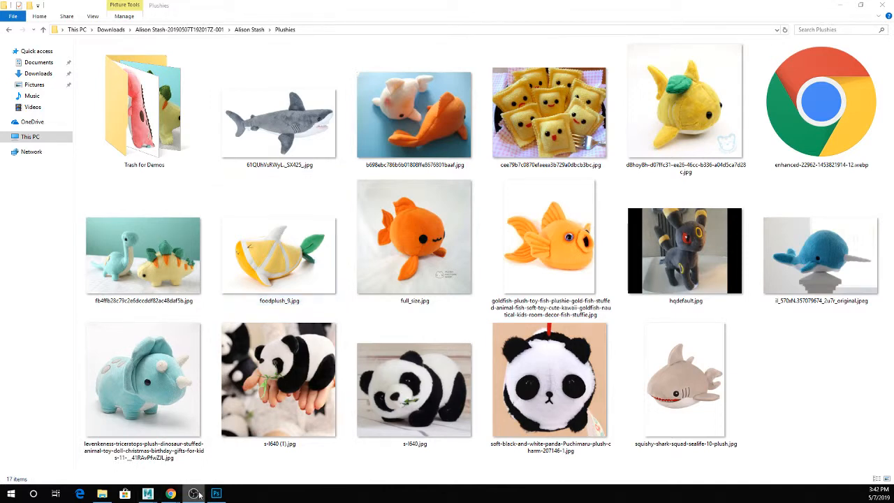
# Switch to Maya and show the four-view layout of the empty scene
pyautogui.moveTo(151, 495)
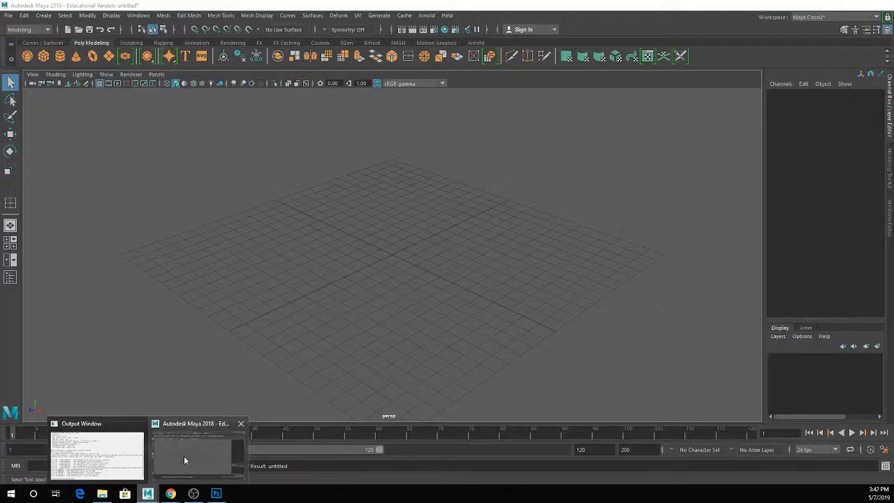
pyautogui.click(184, 455)
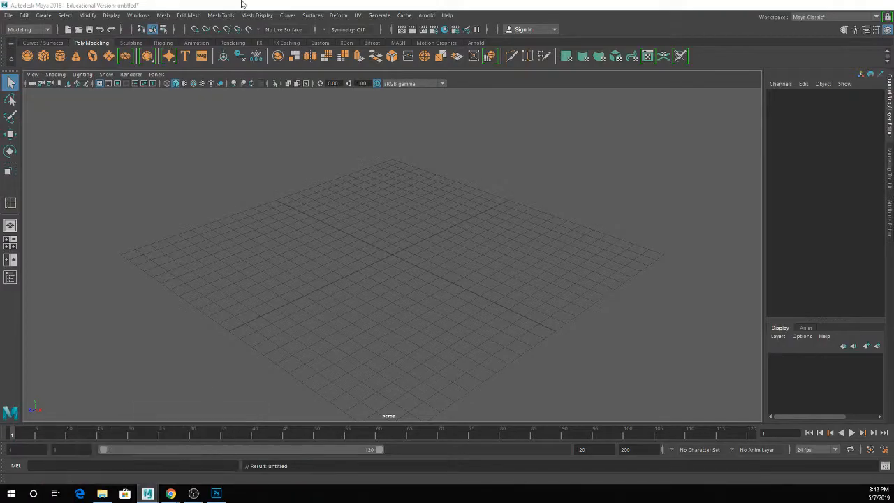
pyautogui.press('space')
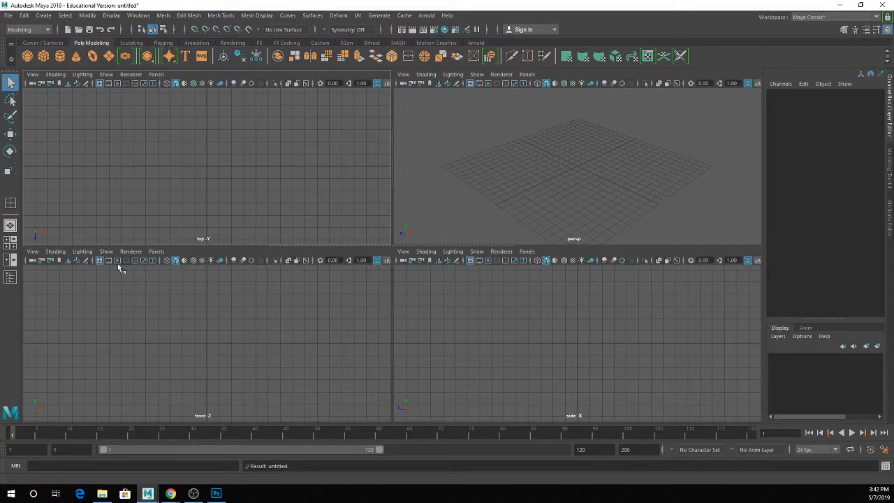
pyautogui.click(33, 252)
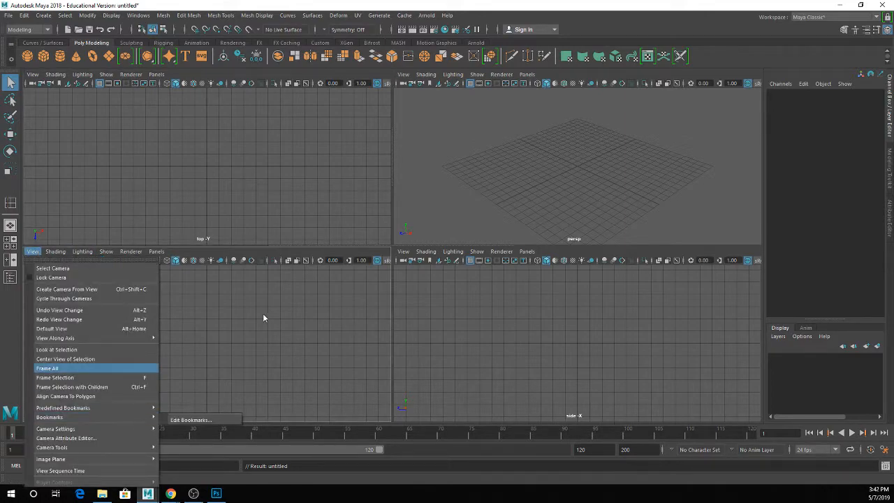
# Switch to File Explorer, try to open full_size.jpg from the Plushies folder in Photoshop, and return to Maya
pyautogui.click(101, 494)
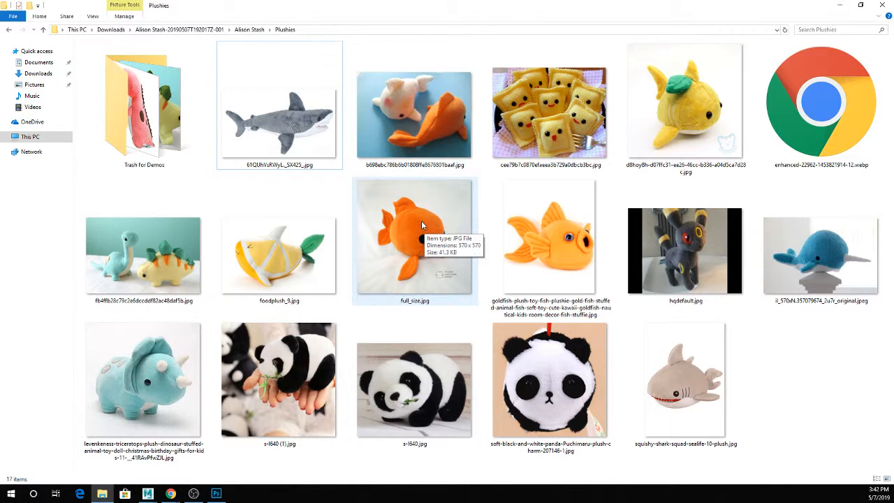
pyautogui.moveTo(421, 221); pyautogui.dragTo(222, 495)
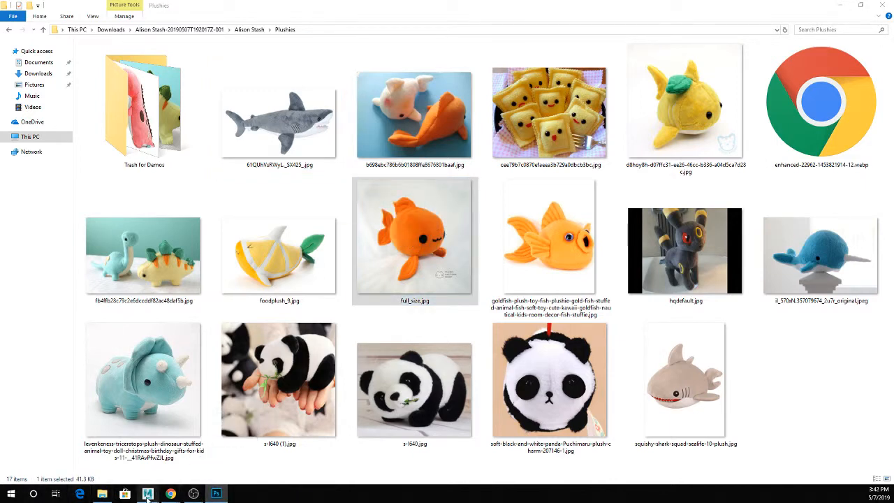
pyautogui.moveTo(148, 494)
pyautogui.click(180, 442)
# Import the goldfish picture full_size.jpg from the Plushies folder within Downloads as an image plane in the front view
pyautogui.click(33, 250)
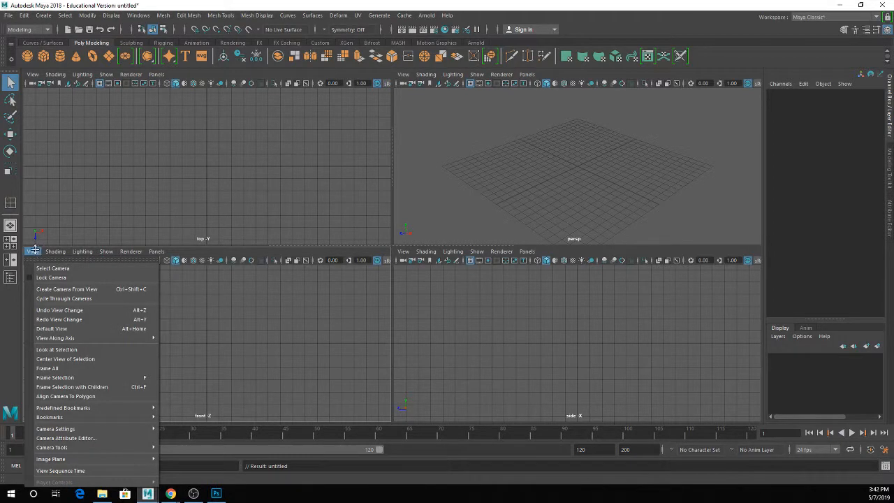
pyautogui.moveTo(146, 450)
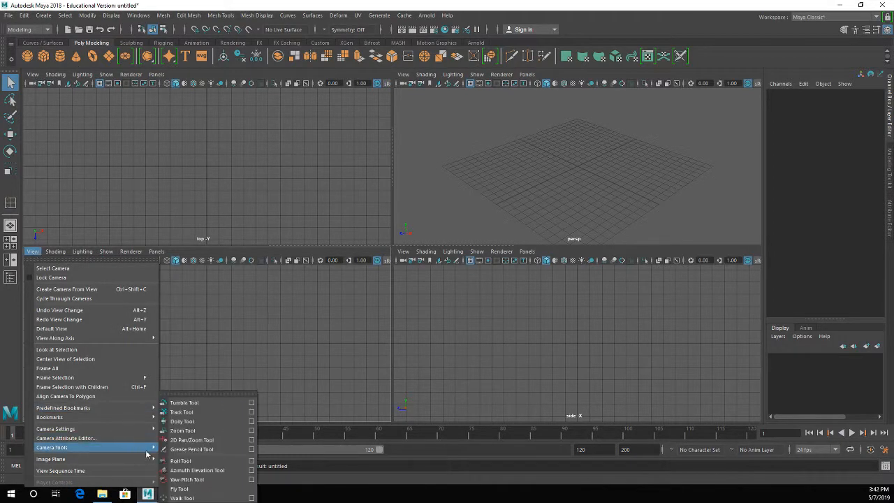
pyautogui.click(178, 467)
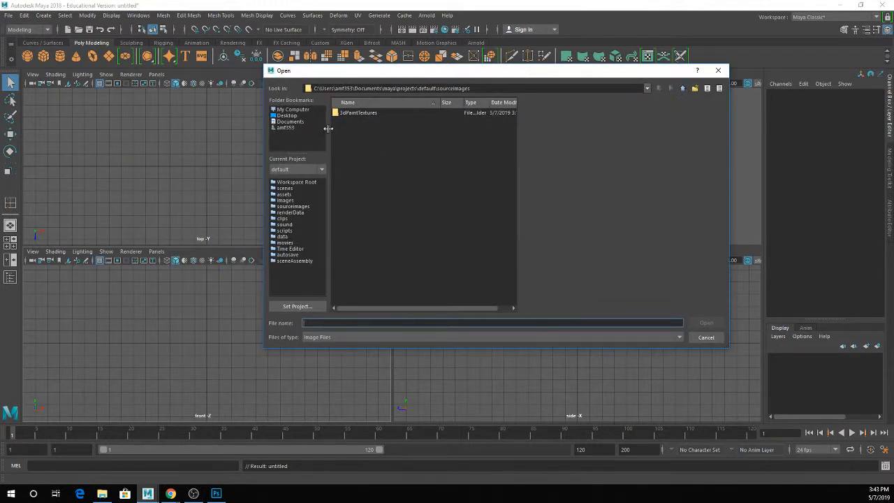
pyautogui.click(287, 115)
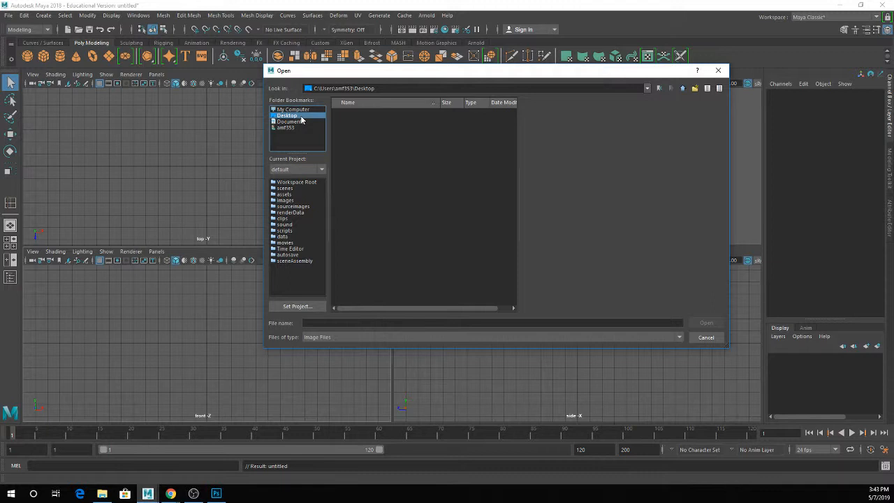
pyautogui.click(288, 128)
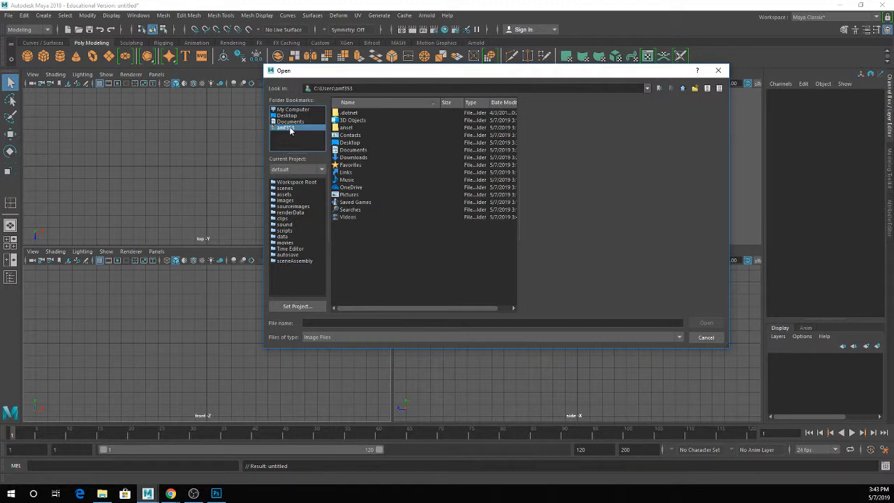
pyautogui.doubleClick(356, 159)
pyautogui.doubleClick(352, 116)
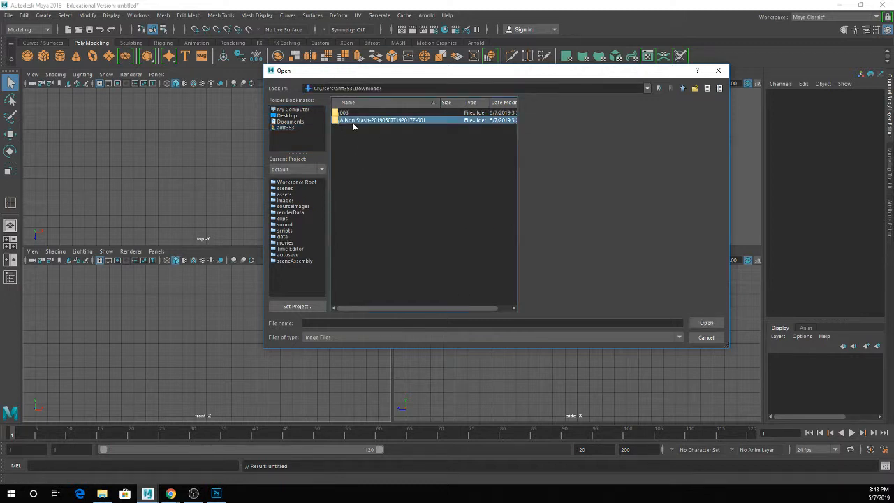
pyautogui.click(352, 115)
pyautogui.doubleClick(353, 114)
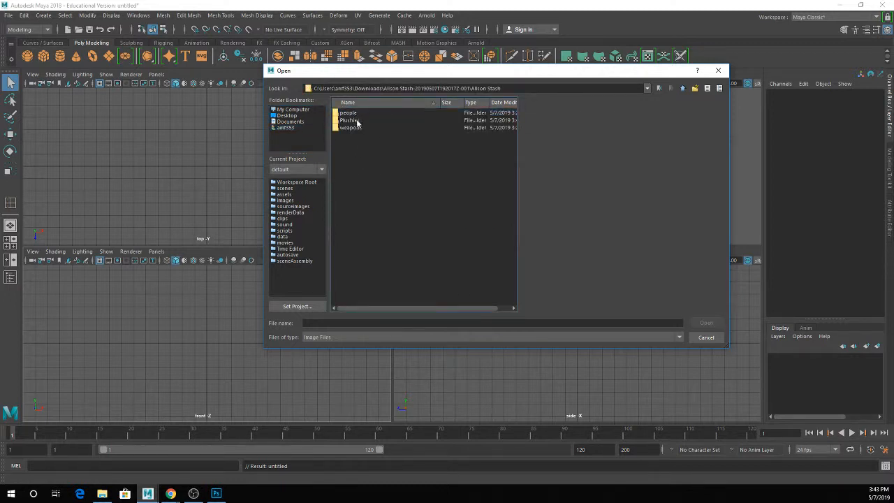
pyautogui.doubleClick(349, 120)
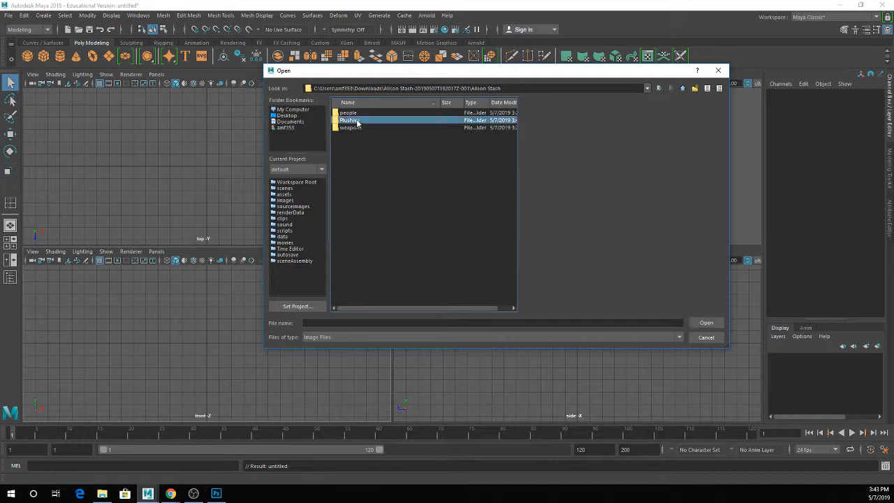
pyautogui.click(358, 158)
pyautogui.doubleClick(358, 158)
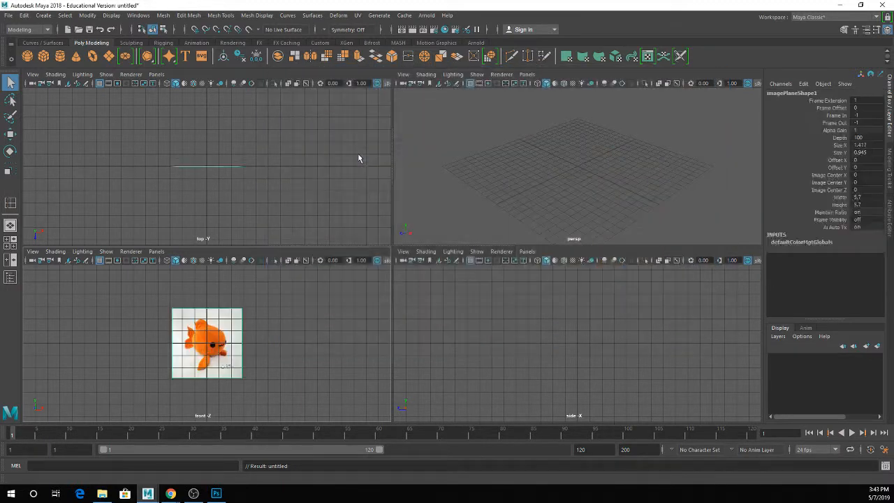
# Change the top view panel to a second front view of the goldfish image
pyautogui.press('space')
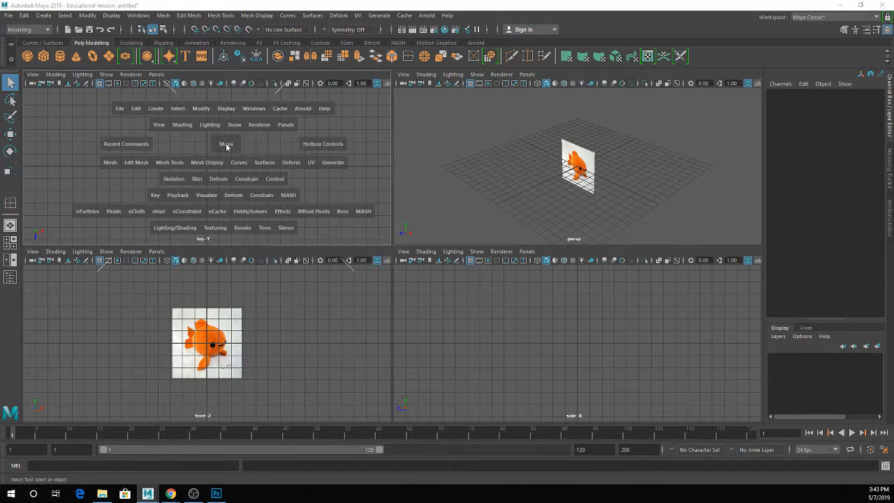
pyautogui.moveTo(225, 147); pyautogui.dragTo(229, 168)
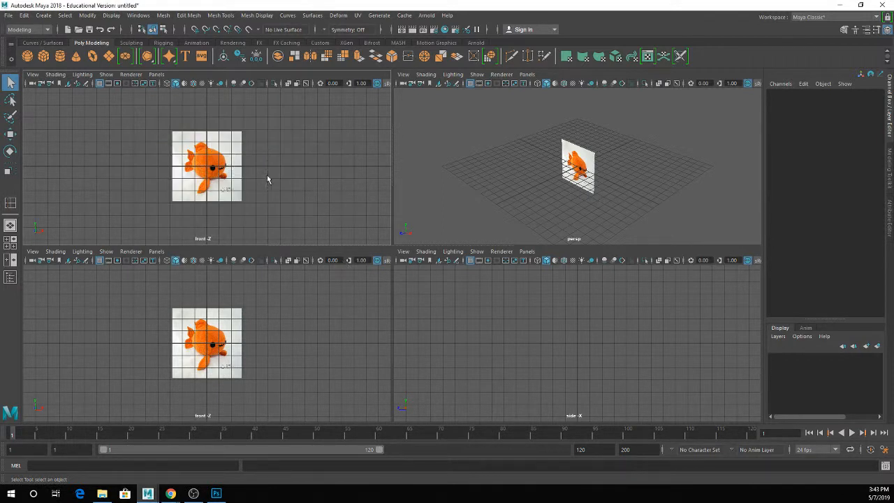
pyautogui.press('space')
pyautogui.press('space')
# Scale the goldfish image plane uniformly to about 2.934 and deselect it
pyautogui.click(238, 187)
pyautogui.press('r')
pyautogui.moveTo(206, 167); pyautogui.dragTo(310, 170)
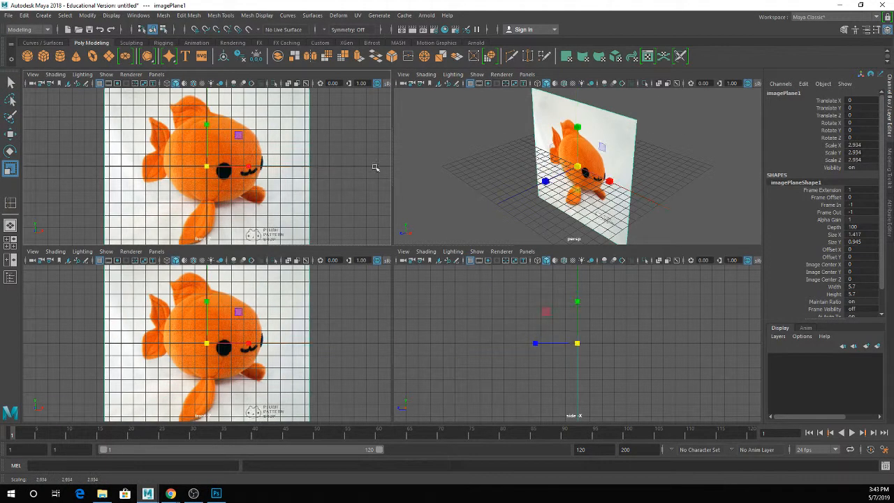
pyautogui.press('w')
pyautogui.keyDown('alt'); pyautogui.moveTo(545, 177); pyautogui.dragTo(564, 224); pyautogui.keyUp('alt')
pyautogui.press('q')
pyautogui.click(562, 132)
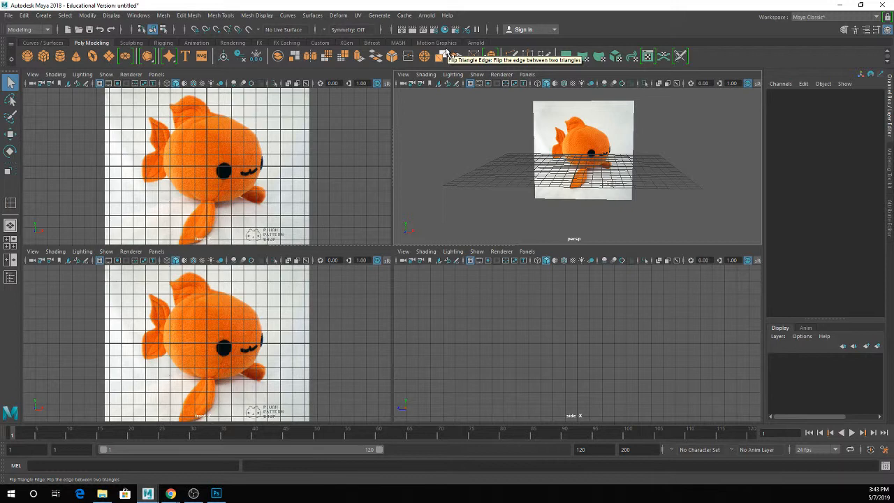
# Create a polygon cube at the origin and duplicate it, placing the copy beside it at about 1.232 along X
pyautogui.click(44, 58)
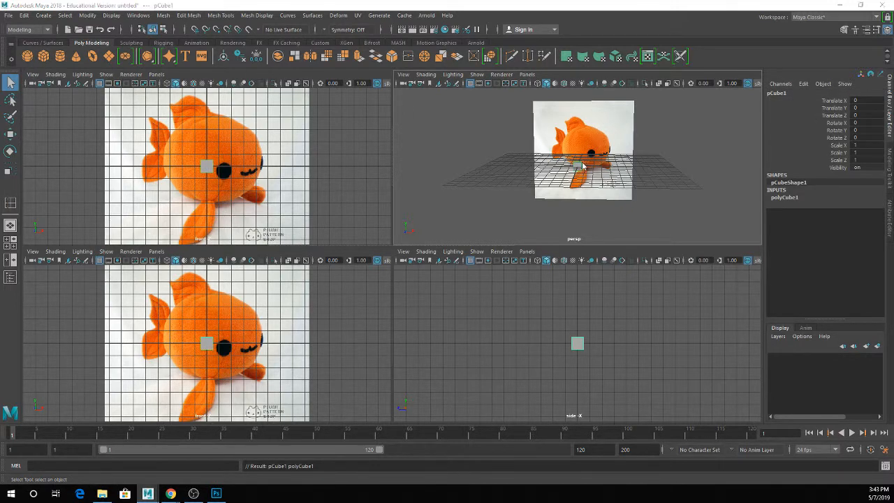
pyautogui.press('space')
pyautogui.press('f')
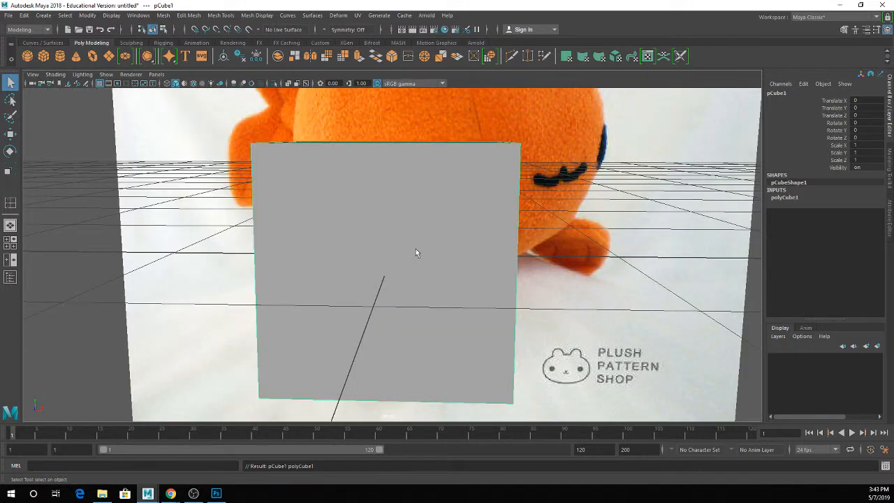
pyautogui.keyDown('alt'); pyautogui.moveTo(416, 250); pyautogui.dragTo(510, 260); pyautogui.keyUp('alt')
pyautogui.scroll(-7, 429, 249)
pyautogui.scroll(3, 442, 237)
pyautogui.hotkey('ctrl', 'd')
pyautogui.press('w')
# Create a polygon sphere and move it past the two cubes to 3.2 along X
pyautogui.click(27, 56)
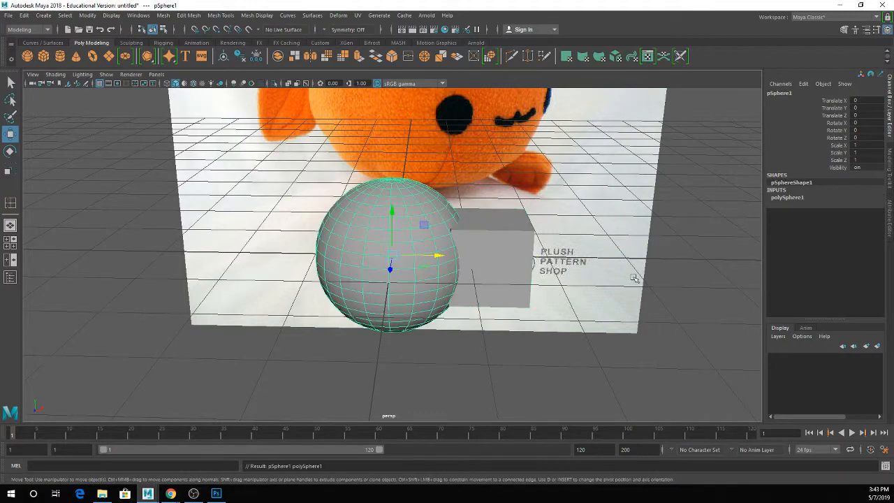
pyautogui.moveTo(425, 255); pyautogui.dragTo(624, 258)
pyautogui.scroll(2, 595, 272)
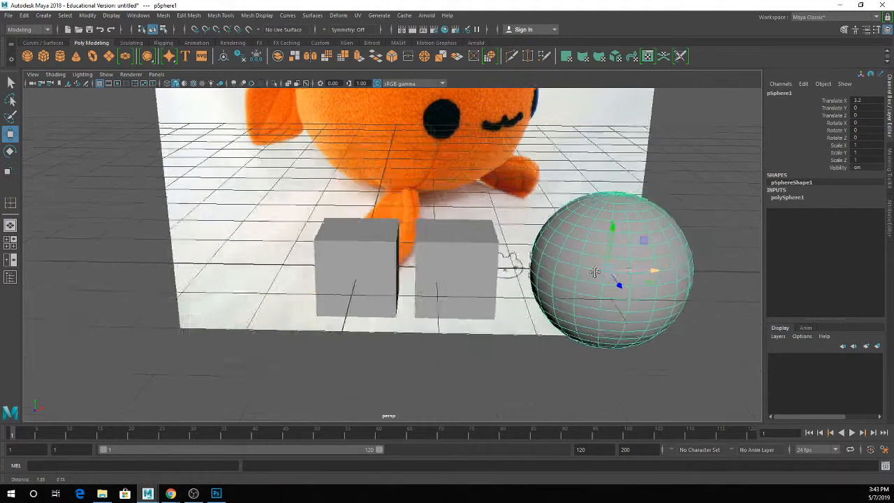
# Set the sphere's axis and height subdivisions to 8 and deselect it
pyautogui.keyDown('alt'); pyautogui.moveTo(595, 271); pyautogui.dragTo(484, 273, button='middle'); pyautogui.keyUp('alt')
pyautogui.keyDown('alt'); pyautogui.moveTo(484, 274); pyautogui.dragTo(513, 328); pyautogui.keyUp('alt')
pyautogui.click(789, 199)
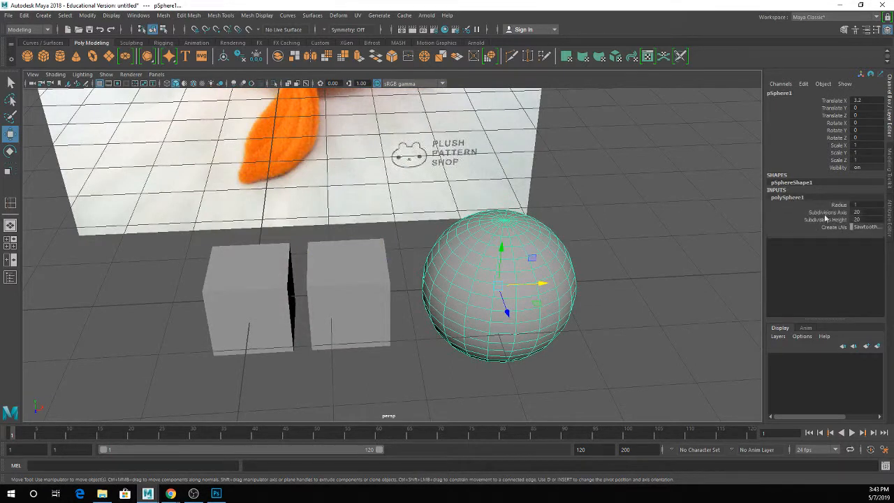
pyautogui.moveTo(861, 212); pyautogui.dragTo(860, 221)
pyautogui.write('8')
pyautogui.press('Return')
pyautogui.click(611, 270)
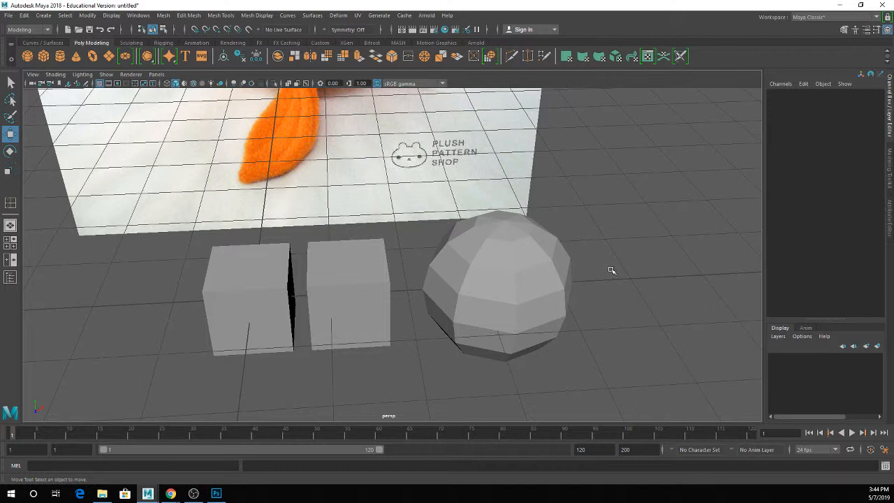
# Insert four edge loops into the duplicated cube, two across its width and two across its depth
pyautogui.click(376, 264)
pyautogui.click(222, 16)
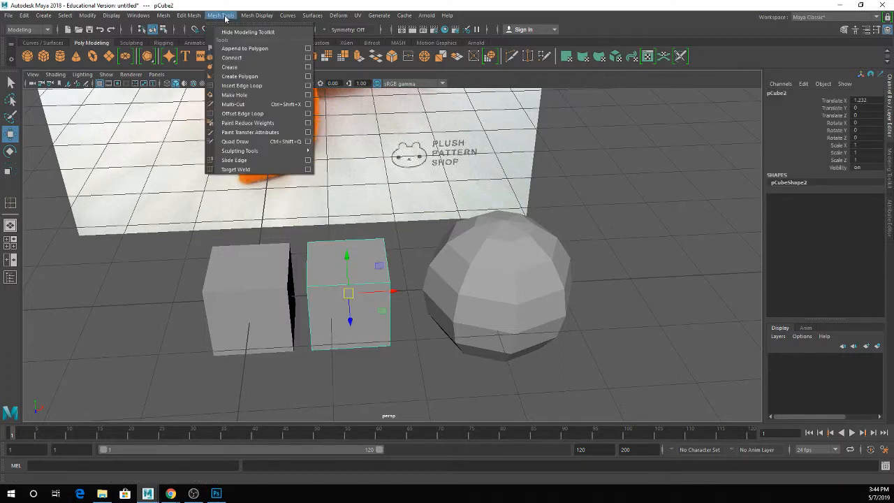
pyautogui.click(241, 86)
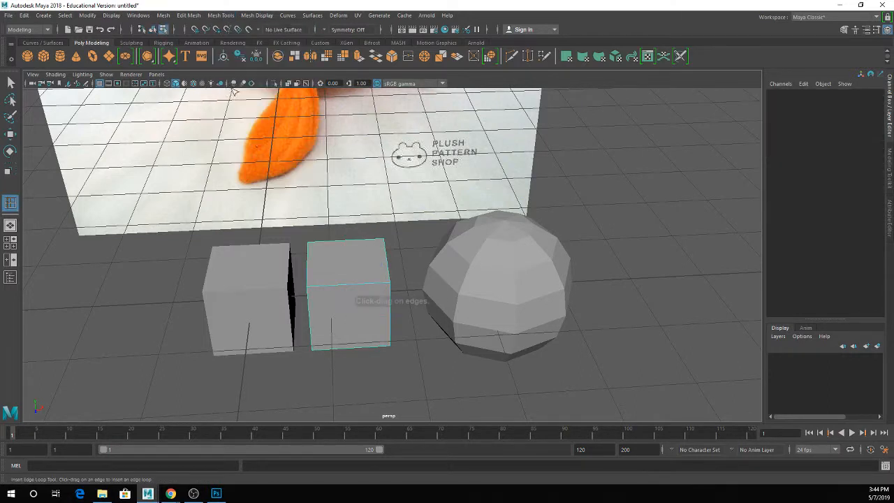
pyautogui.click(348, 287)
pyautogui.moveTo(349, 296)
pyautogui.keyDown('alt'); pyautogui.mouseDown()
pyautogui.moveTo(370, 290)
pyautogui.moveTo(360, 282)
pyautogui.mouseUp(); pyautogui.keyUp('alt')
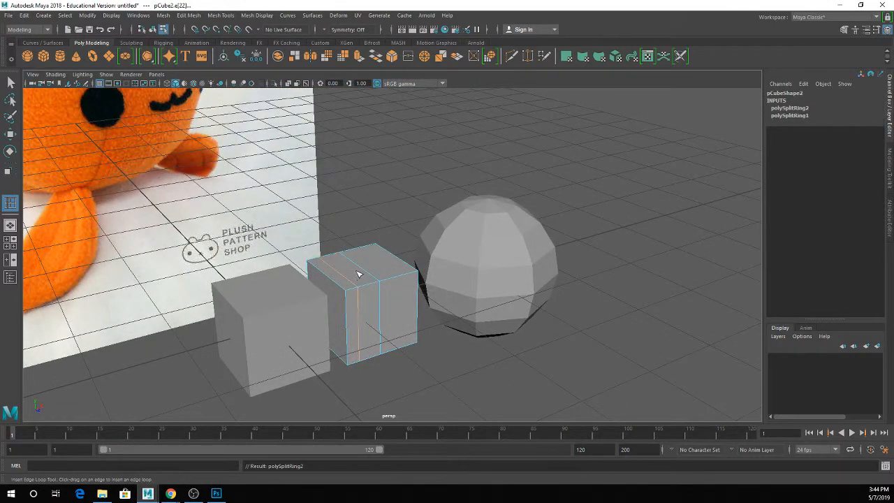
pyautogui.click(368, 276)
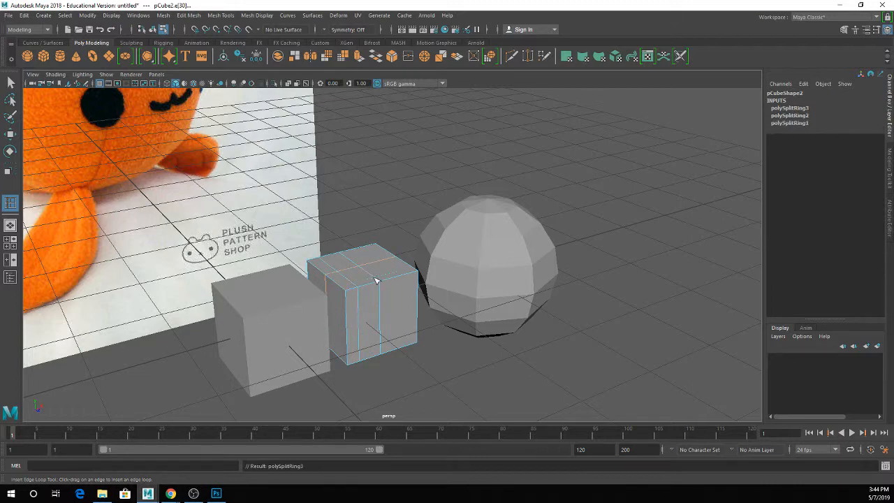
pyautogui.click(375, 281)
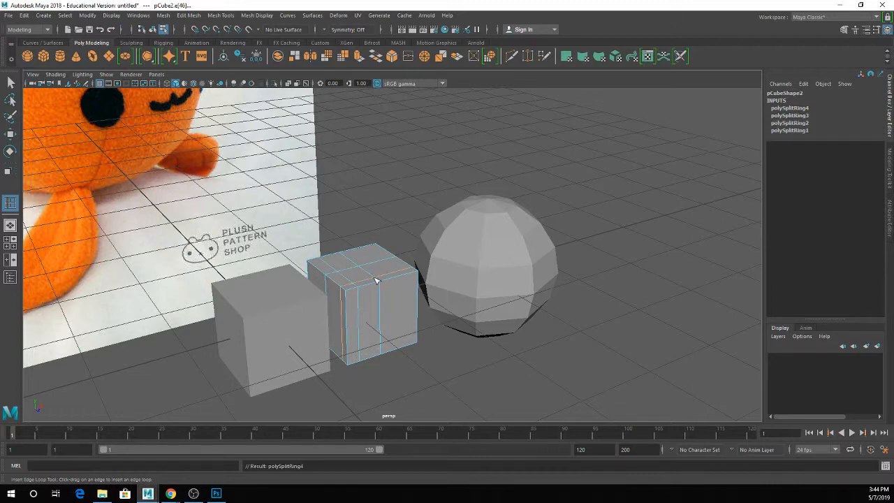
# Insert three closely spaced vertical edge loops into the front of the sphere
pyautogui.click(470, 223)
pyautogui.keyDown('alt'); pyautogui.moveTo(557, 249); pyautogui.dragTo(533, 250); pyautogui.keyUp('alt')
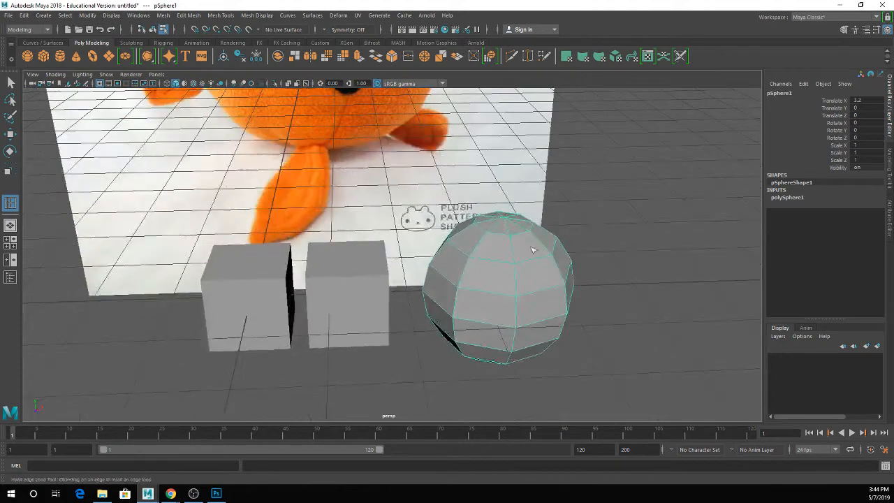
pyautogui.click(538, 259)
pyautogui.scroll(5, 554, 272)
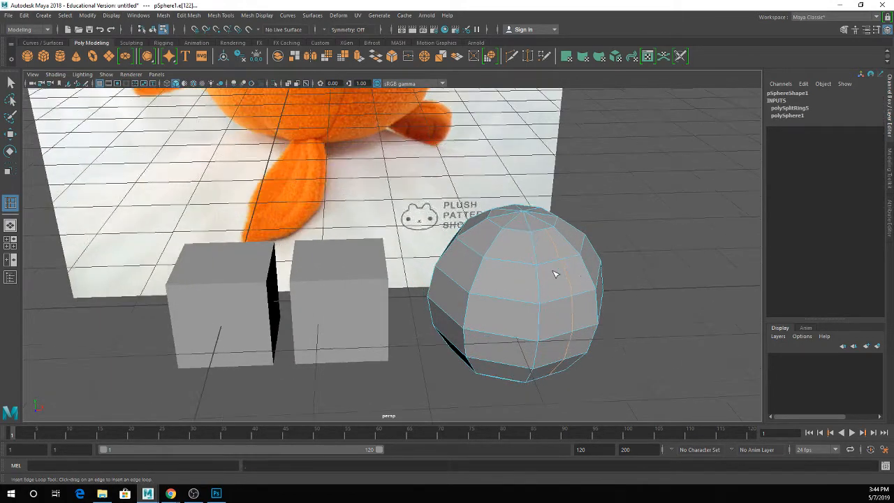
pyautogui.keyDown('alt'); pyautogui.moveTo(503, 271); pyautogui.dragTo(280, 271, button='middle'); pyautogui.keyUp('alt')
pyautogui.scroll(-4, 278, 271)
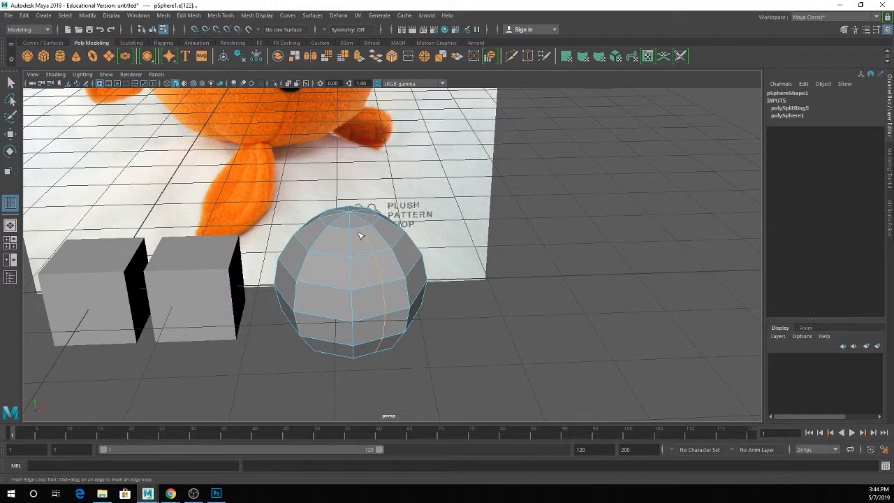
pyautogui.moveTo(367, 255); pyautogui.dragTo(369, 254)
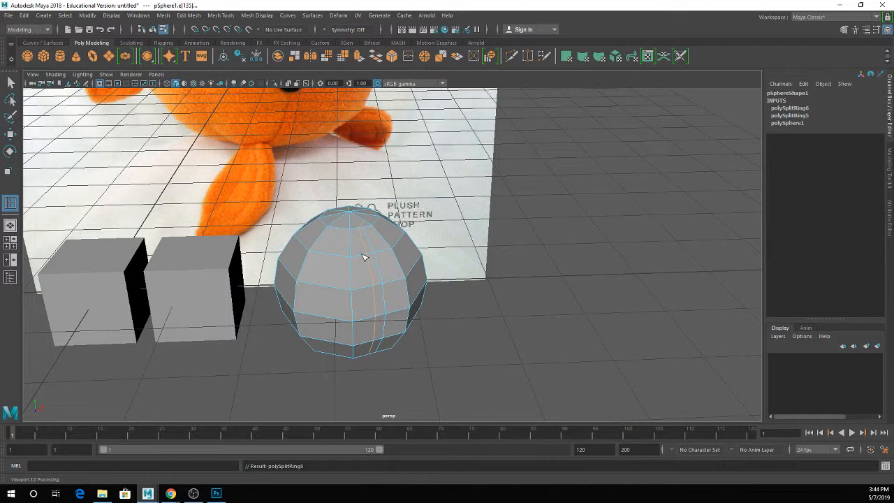
pyautogui.moveTo(364, 257); pyautogui.dragTo(361, 256)
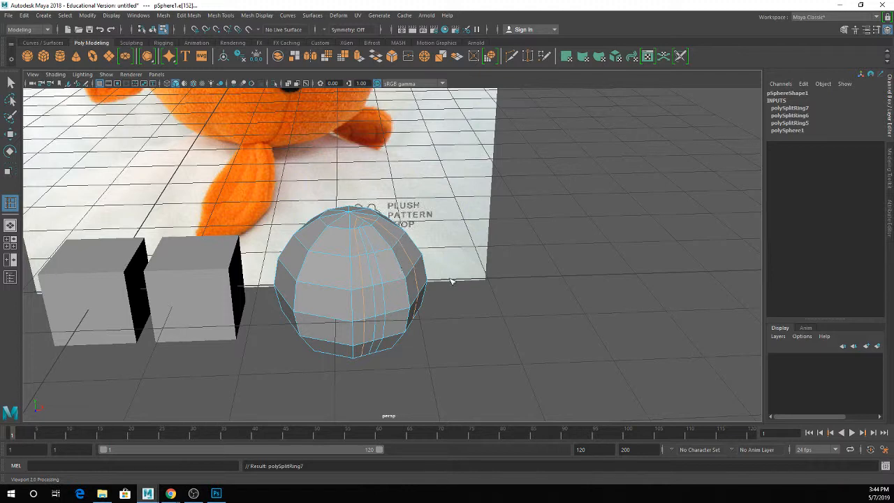
# Insert two more vertical edge loops into the side of the sphere
pyautogui.keyDown('alt'); pyautogui.moveTo(451, 282); pyautogui.dragTo(386, 227); pyautogui.keyUp('alt')
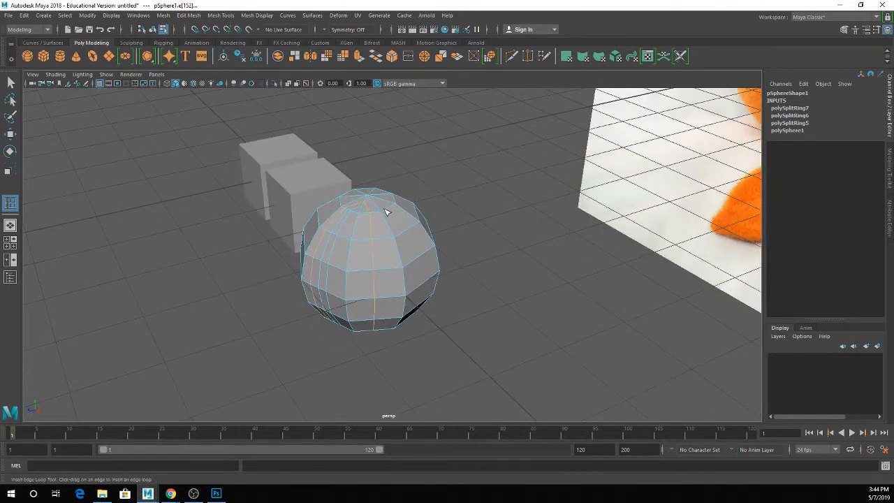
pyautogui.click(385, 228)
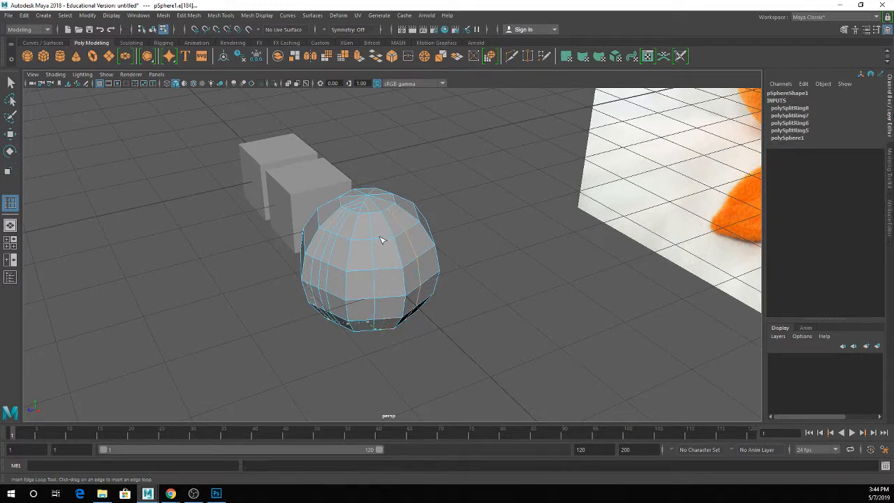
pyautogui.click(381, 240)
pyautogui.keyDown('alt'); pyautogui.moveTo(381, 240); pyautogui.dragTo(401, 236); pyautogui.keyUp('alt')
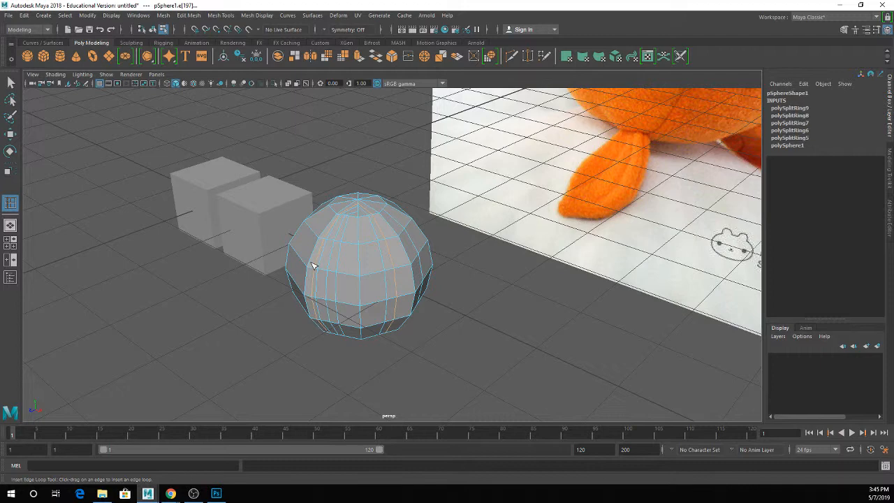
# Turn on the sphere's smooth mesh preview, return it to object mode and examine the smoothed shape around its pole
pyautogui.press('3')
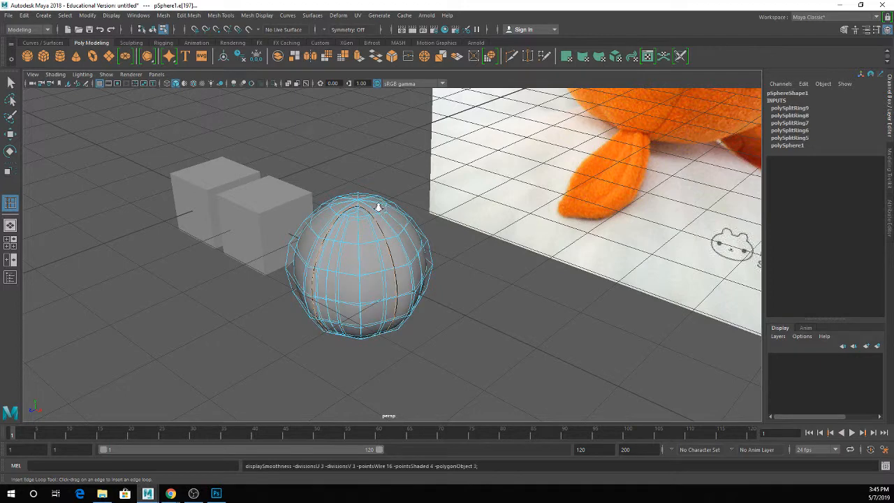
pyautogui.scroll(2, 377, 205)
pyautogui.press('q')
pyautogui.moveTo(359, 198); pyautogui.dragTo(378, 163, button='right')
pyautogui.click(377, 161)
pyautogui.keyDown('alt'); pyautogui.moveTo(377, 162); pyautogui.dragTo(338, 212); pyautogui.keyUp('alt')
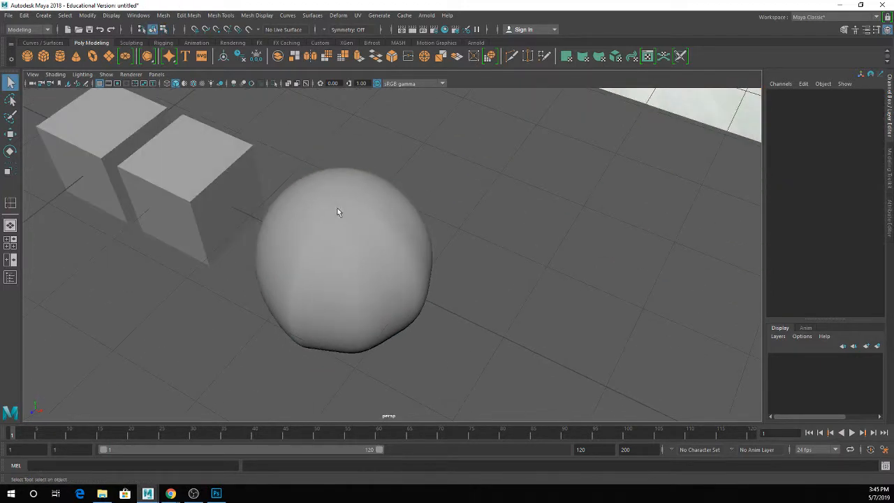
pyautogui.click(329, 212)
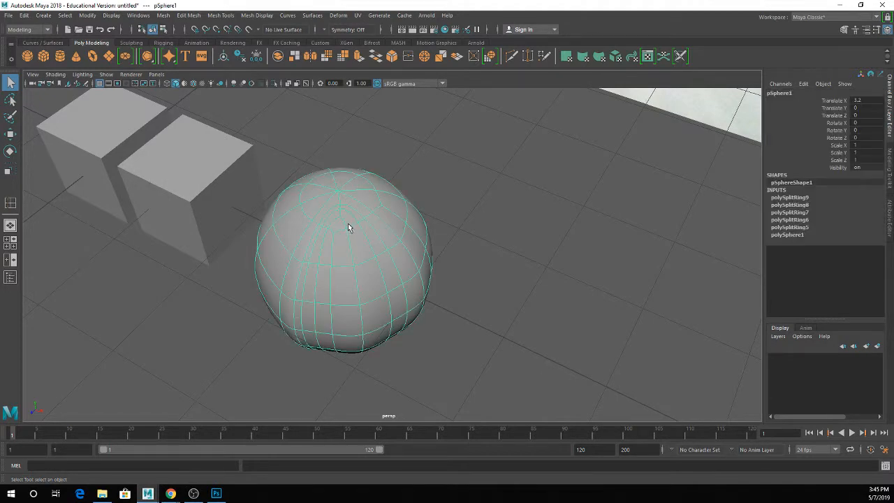
pyautogui.scroll(-3, 345, 230)
pyautogui.keyDown('alt'); pyautogui.moveTo(345, 230); pyautogui.dragTo(384, 217); pyautogui.keyUp('alt')
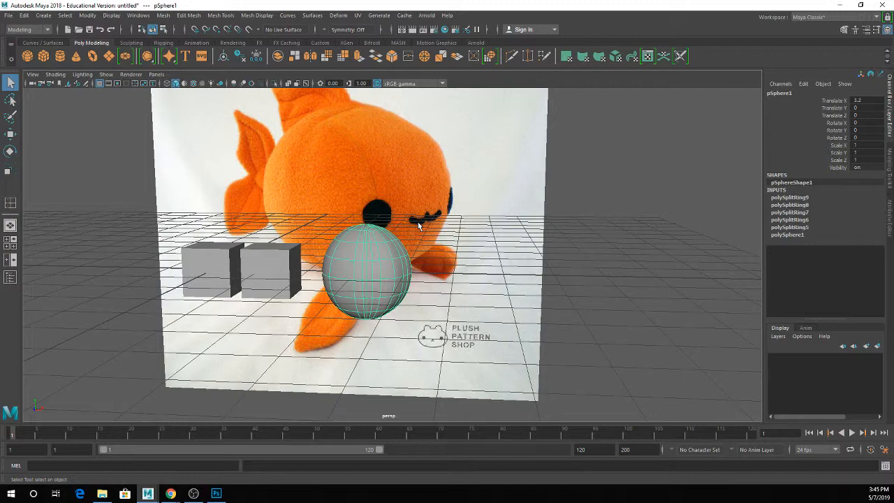
# Compare the edge loops on the second cube with those on the smoothed sphere
pyautogui.click(274, 289)
pyautogui.scroll(3, 276, 288)
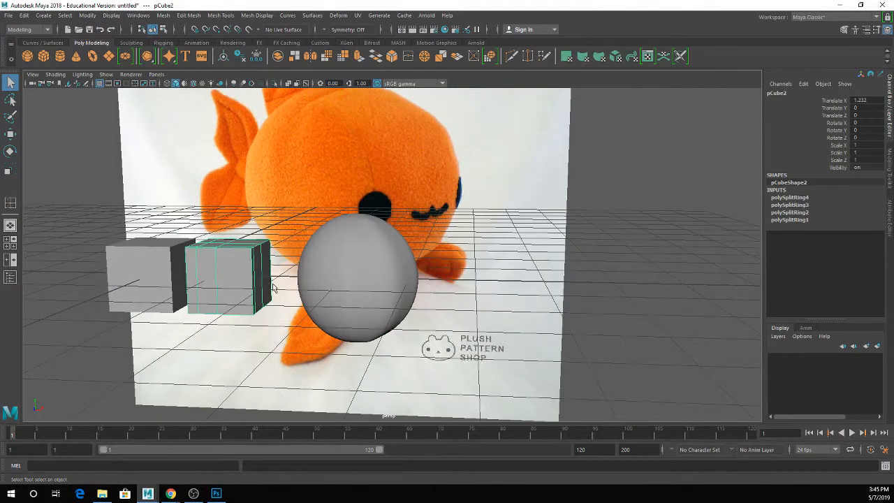
pyautogui.keyDown('alt'); pyautogui.moveTo(322, 257); pyautogui.dragTo(357, 276); pyautogui.keyUp('alt')
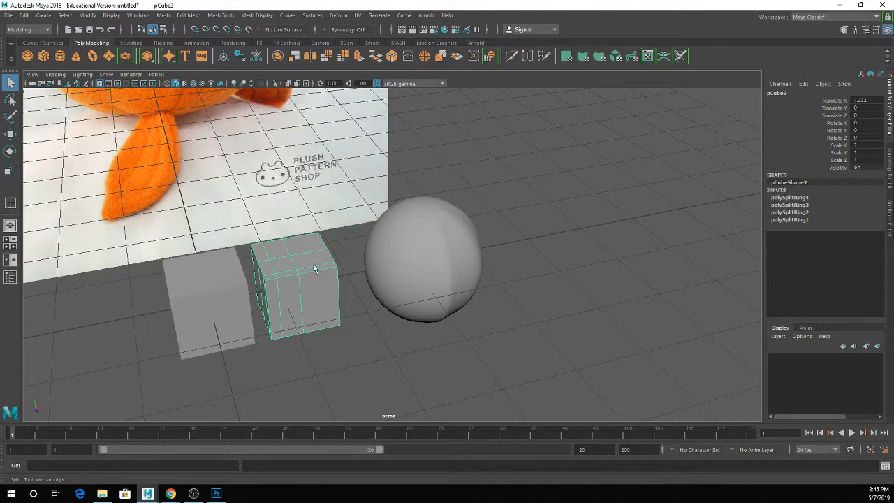
pyautogui.click(403, 248)
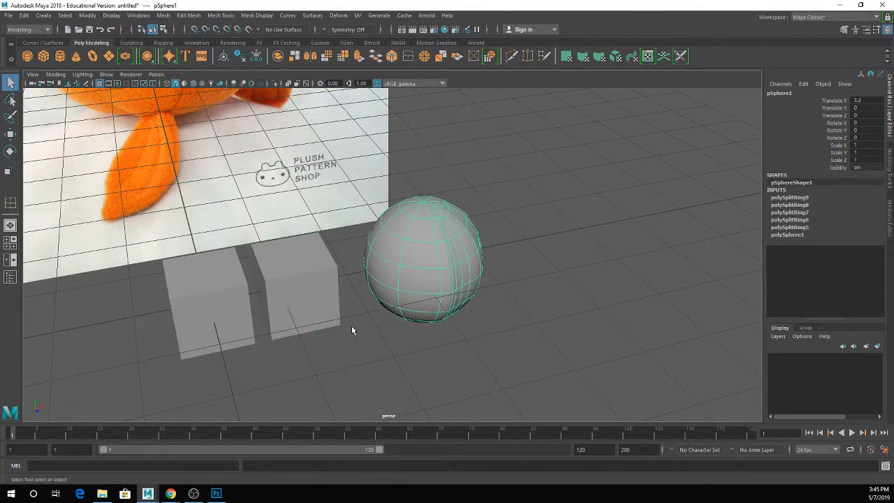
# Duplicate the cube at the origin and move the copy to -1.329 along X
pyautogui.click(187, 299)
pyautogui.hotkey('ctrl', 'd')
pyautogui.press('w')
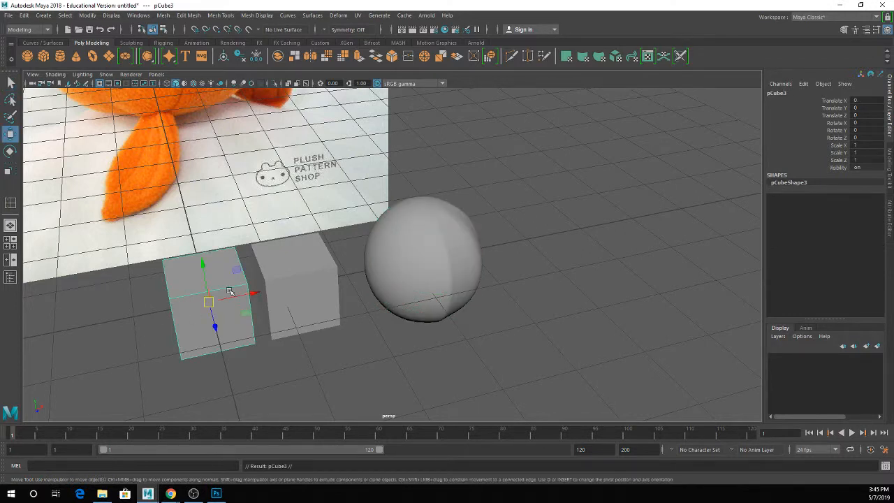
pyautogui.moveTo(246, 296); pyautogui.dragTo(149, 321)
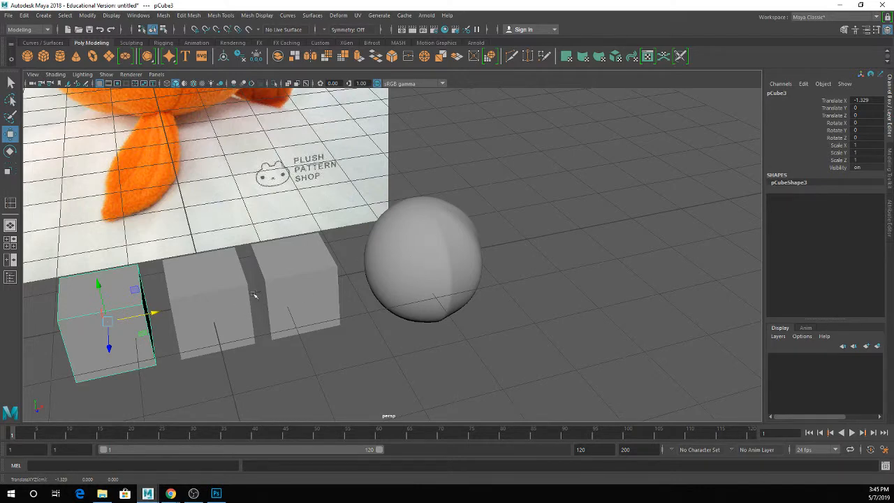
pyautogui.keyDown('alt'); pyautogui.moveTo(254, 297); pyautogui.dragTo(351, 274, button='middle'); pyautogui.keyUp('alt')
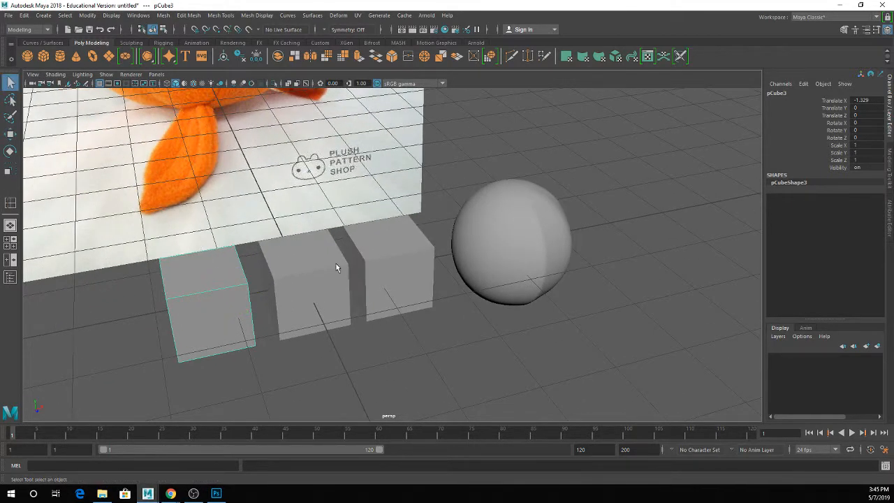
pyautogui.click(47, 16)
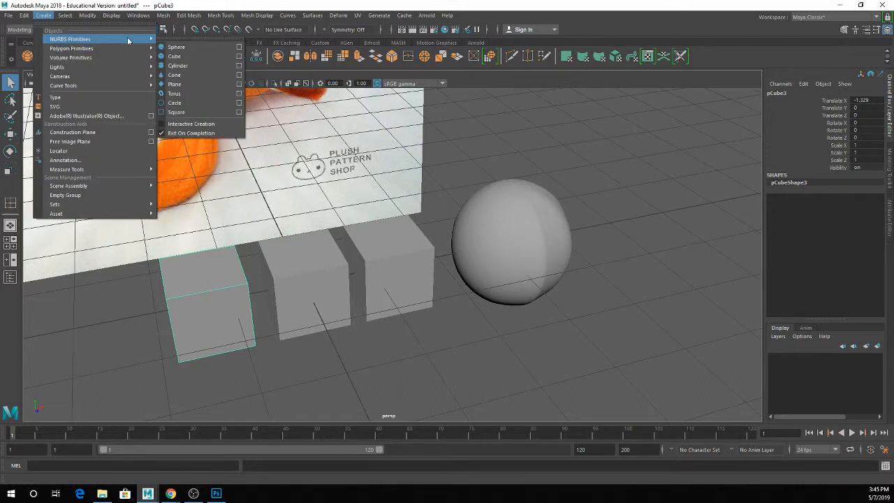
pyautogui.moveTo(116, 48)
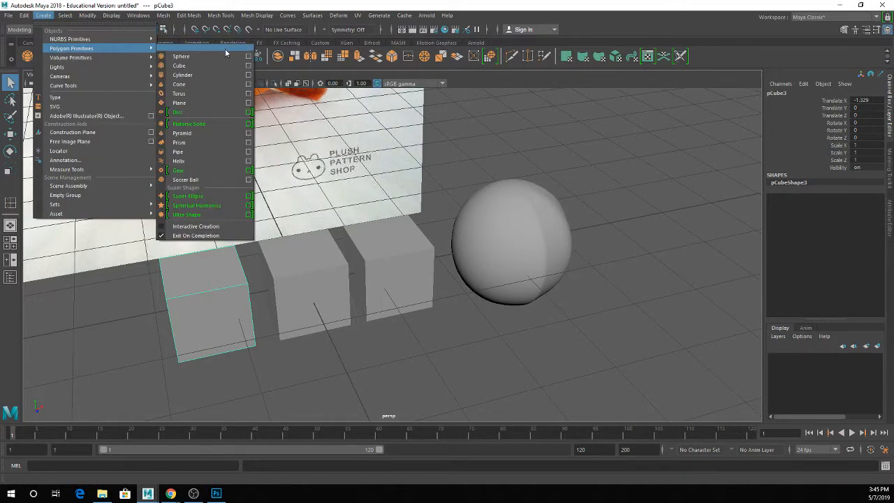
pyautogui.click(249, 57)
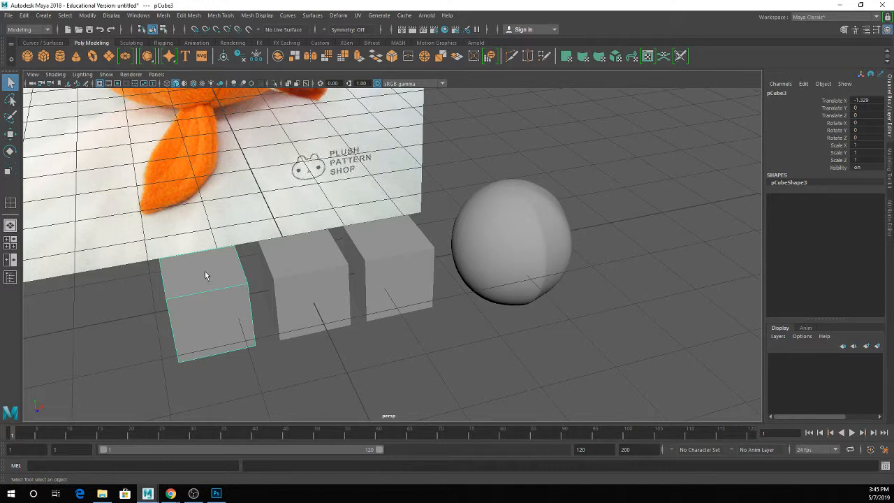
# Apply a mesh Smooth with 1 division to the duplicated plain cube and frame it
pyautogui.click(164, 15)
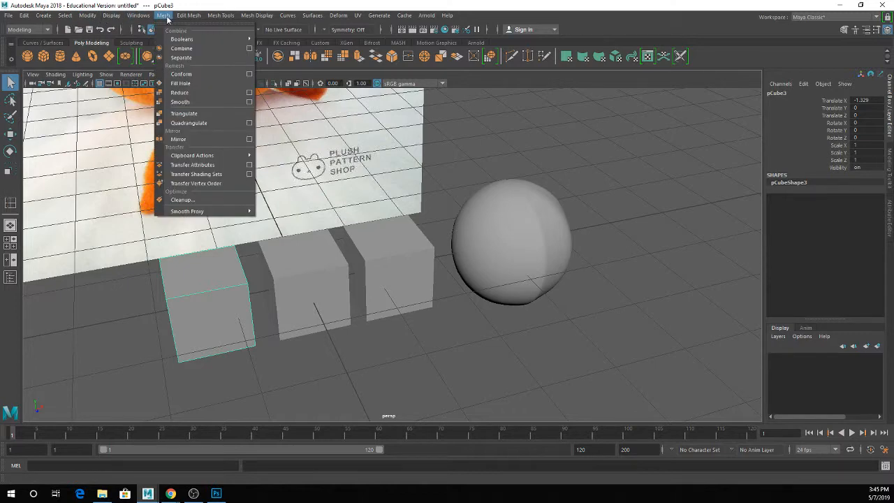
pyautogui.click(178, 102)
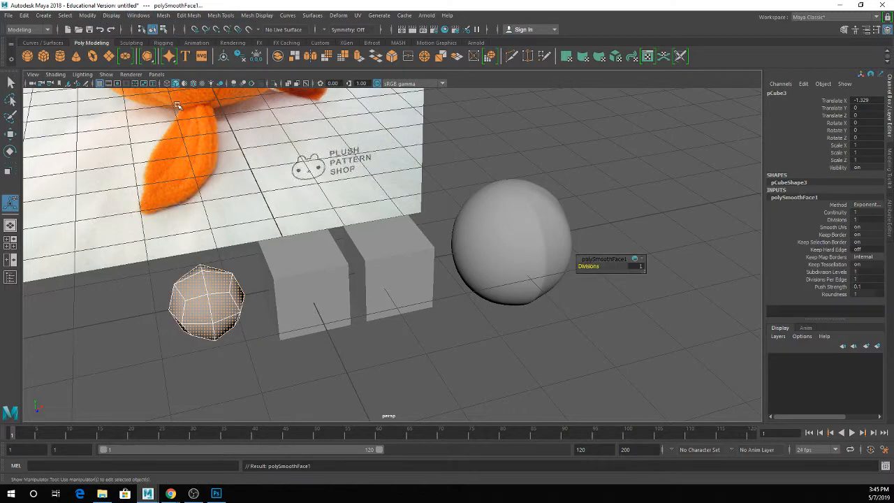
pyautogui.press('f')
pyautogui.keyDown('alt'); pyautogui.moveTo(299, 270); pyautogui.dragTo(342, 235); pyautogui.keyUp('alt')
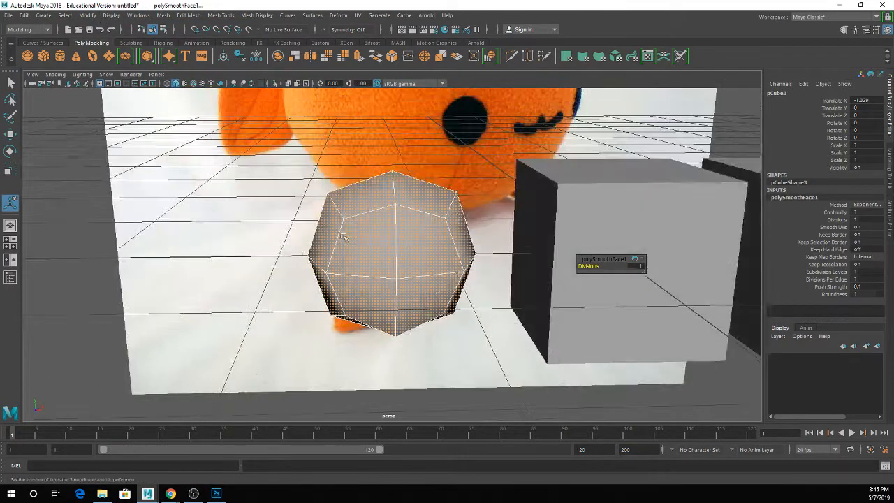
# Duplicate the smoothed cube and move the copy along X to -2.479
pyautogui.press('q')
pyautogui.hotkey('ctrl', 'd')
pyautogui.press('w')
pyautogui.scroll(-3, 395, 230)
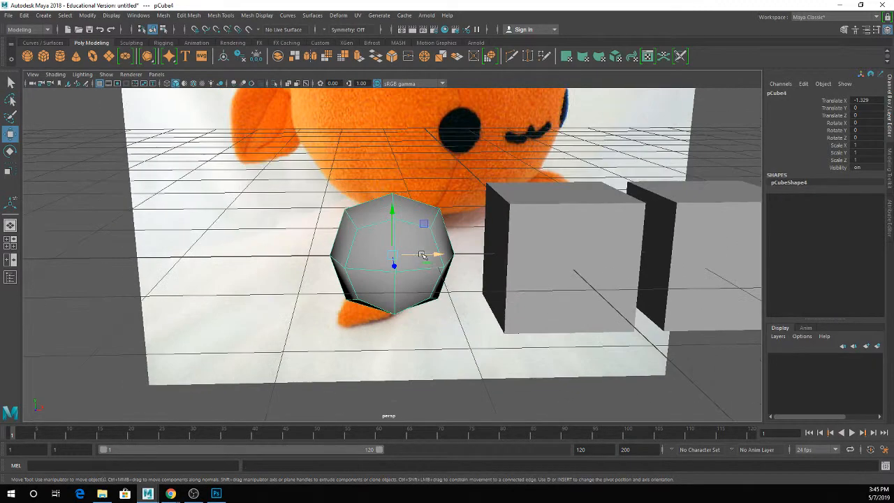
pyautogui.moveTo(421, 257); pyautogui.dragTo(284, 263)
pyautogui.keyDown('alt'); pyautogui.moveTo(332, 271); pyautogui.dragTo(401, 245, button='middle'); pyautogui.keyUp('alt')
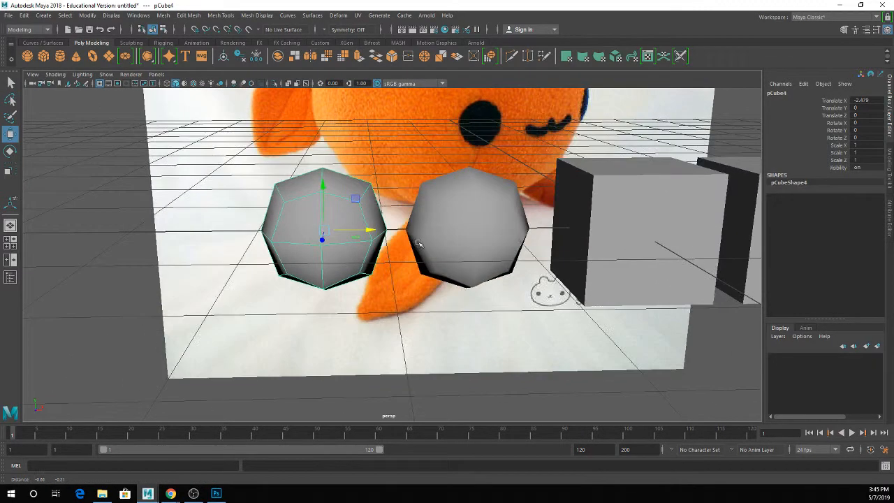
# Smooth the copied rounded cube again with 1 division and examine its quad topology from several sides
pyautogui.press('g')
pyautogui.click(377, 207)
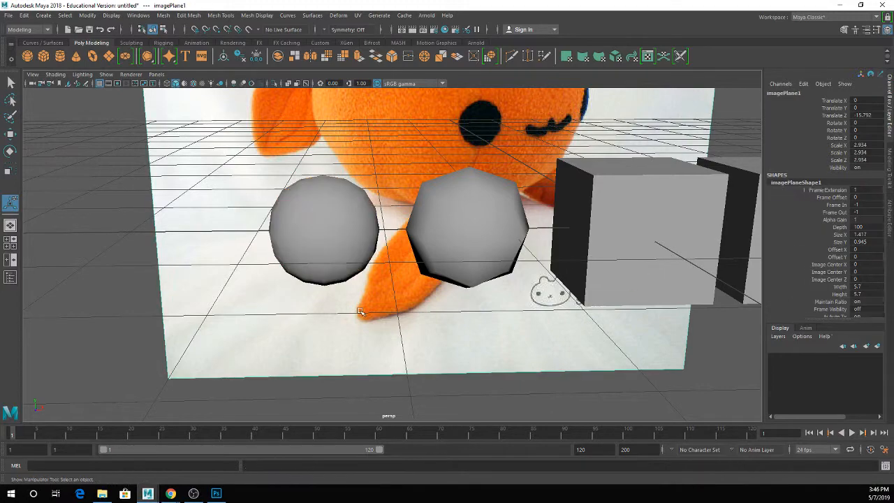
pyautogui.click(357, 244)
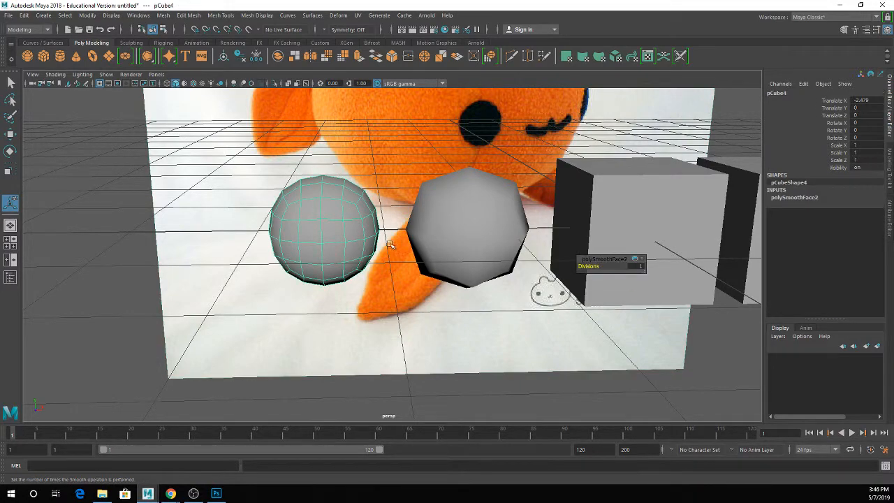
pyautogui.keyDown('alt'); pyautogui.moveTo(344, 235); pyautogui.dragTo(315, 254); pyautogui.keyUp('alt')
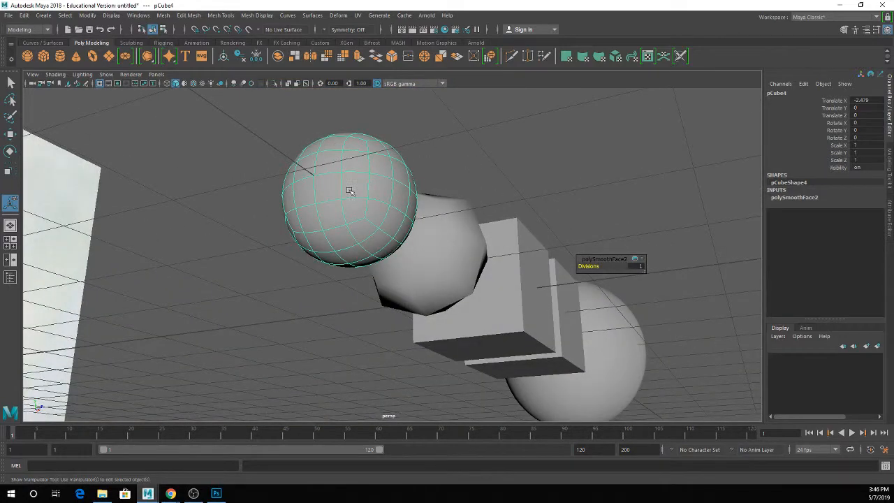
pyautogui.keyDown('alt'); pyautogui.moveTo(349, 213); pyautogui.dragTo(281, 249); pyautogui.keyUp('alt')
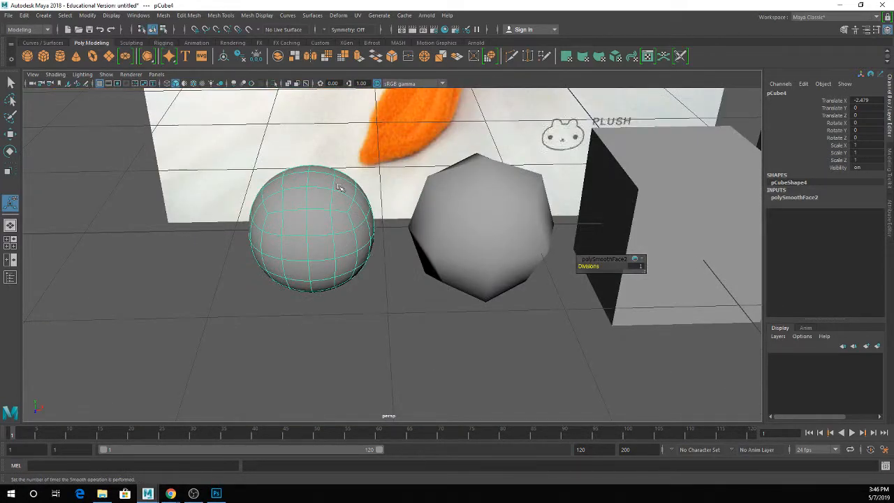
# Insert five edge loops across and around the twice-smoothed cube with the Insert Edge Loop tool
pyautogui.click(189, 15)
pyautogui.moveTo(220, 15)
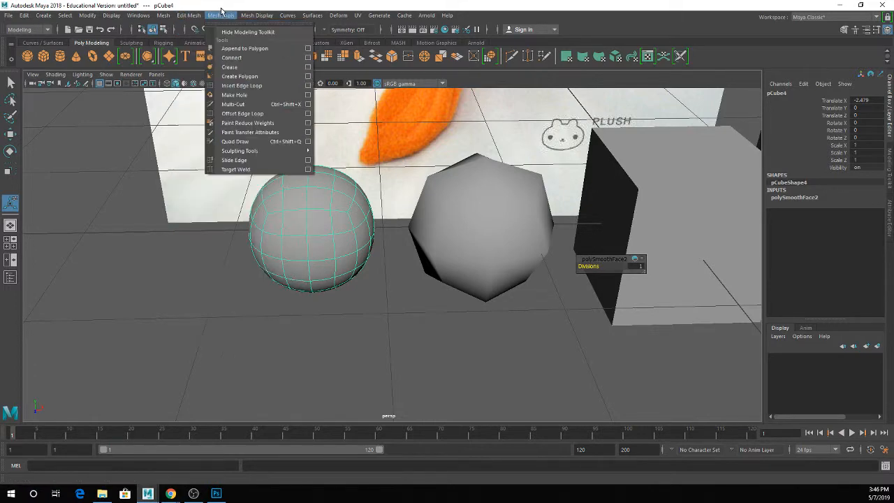
pyautogui.click(242, 85)
pyautogui.scroll(5, 326, 206)
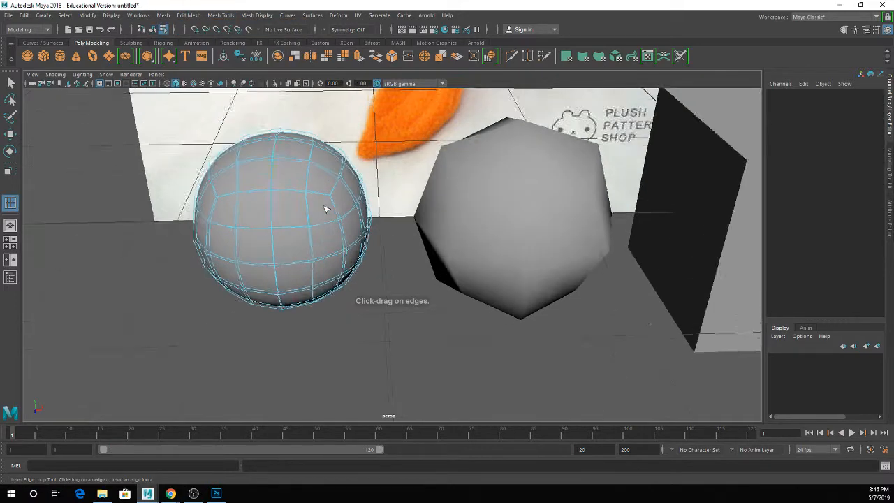
pyautogui.keyDown('alt'); pyautogui.moveTo(309, 191); pyautogui.dragTo(282, 202); pyautogui.keyUp('alt')
pyautogui.moveTo(310, 245); pyautogui.dragTo(315, 292)
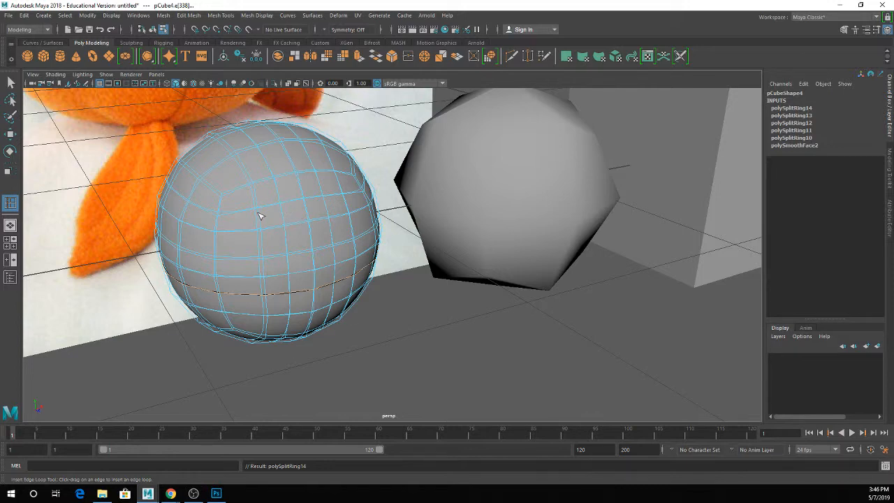
# Return to object mode, select all the practice cubes and spheres, and delete them, leaving the goldfish reference image
pyautogui.scroll(-3, 260, 215)
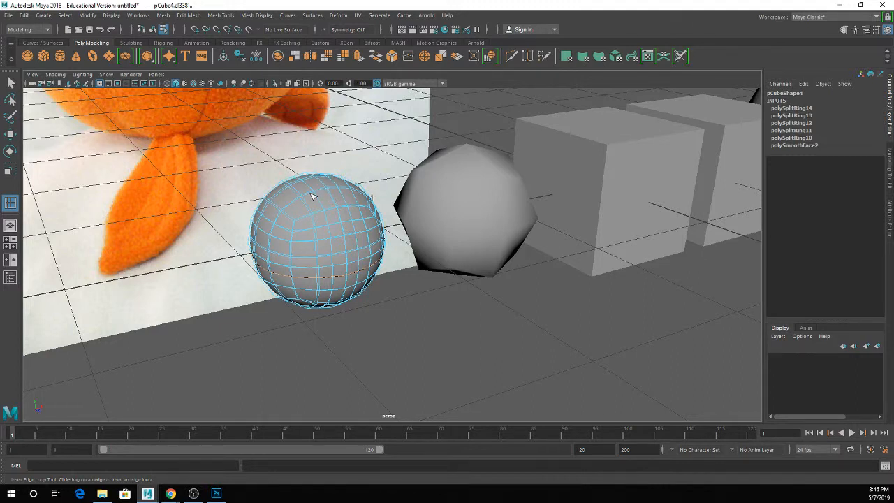
pyautogui.scroll(-5, 289, 236)
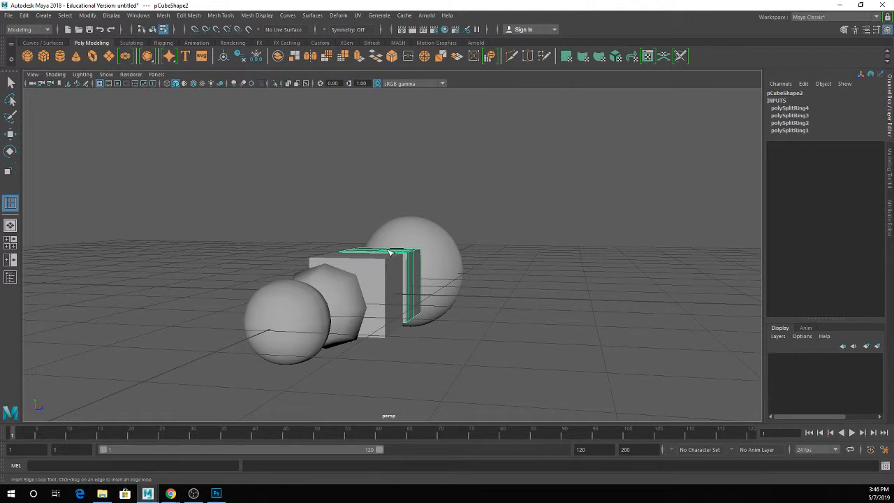
pyautogui.moveTo(243, 194); pyautogui.dragTo(390, 349)
pyautogui.press('q')
pyautogui.keyDown('shift'); pyautogui.click(447, 282); pyautogui.keyUp('shift')
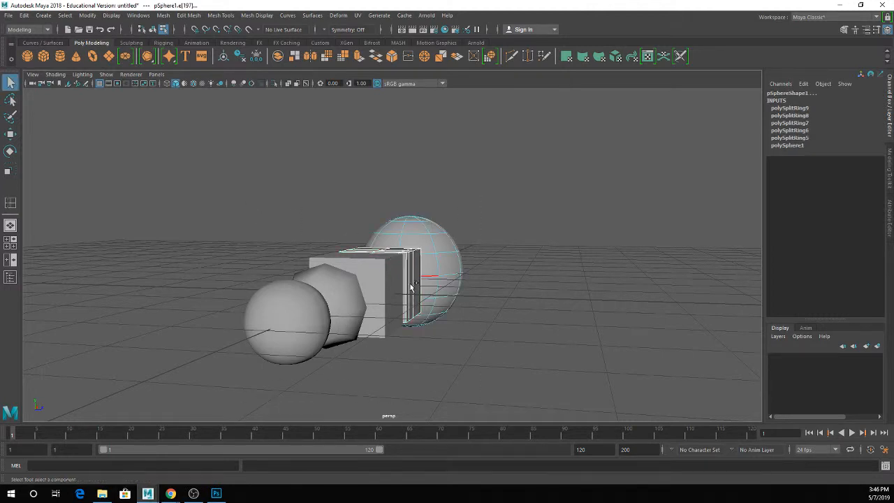
pyautogui.moveTo(411, 260); pyautogui.dragTo(447, 214, button='right')
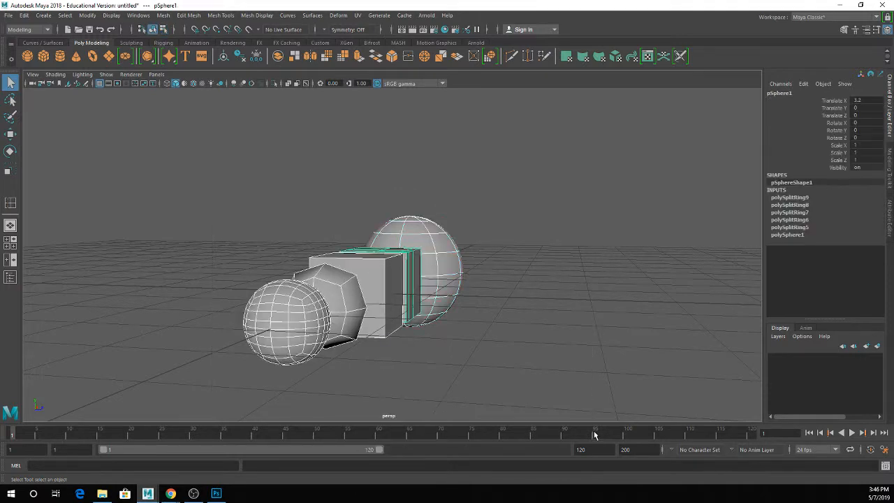
pyautogui.press('Delete')
pyautogui.keyDown('alt'); pyautogui.moveTo(478, 273); pyautogui.dragTo(393, 251); pyautogui.keyUp('alt')
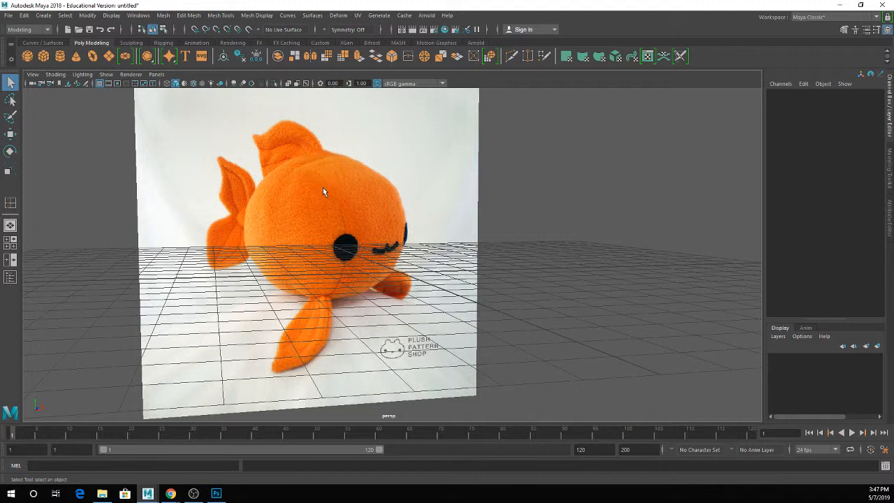
# Switch to File Explorer and open the Trash for Demos folder inside Plushies
pyautogui.click(102, 493)
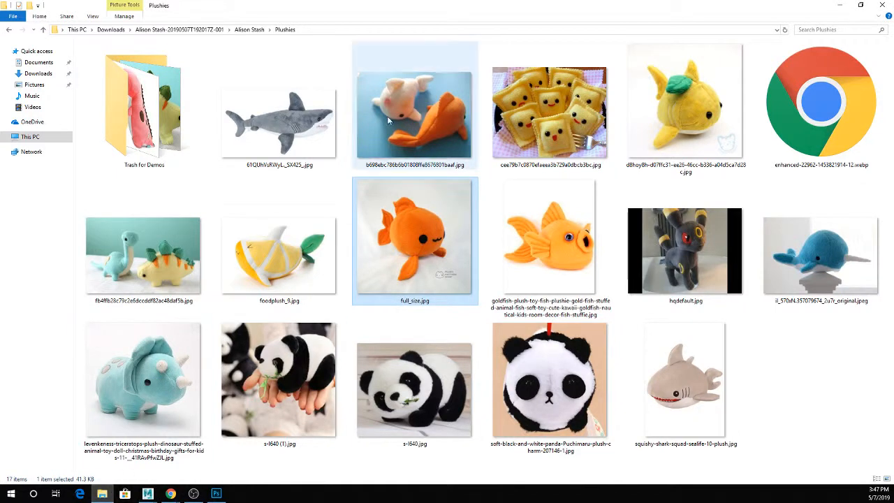
pyautogui.click(138, 119)
pyautogui.doubleClick(138, 119)
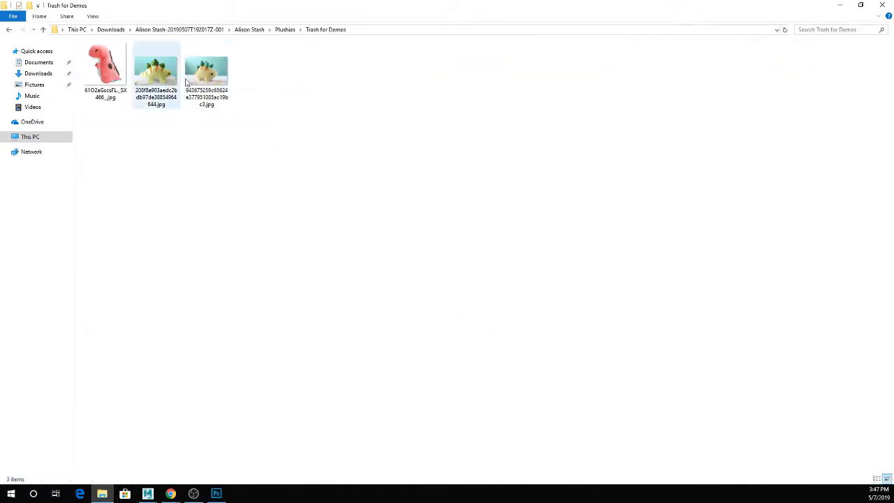
# Open the third dinosaur plush photo in Photoshop, examine its shape and seams at full window size, and return to Maya
pyautogui.moveTo(206, 74); pyautogui.dragTo(219, 493)
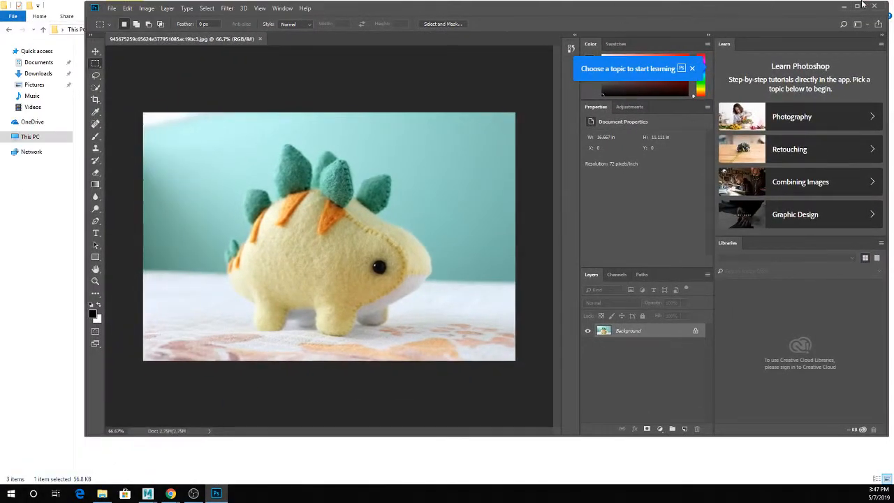
pyautogui.click(859, 5)
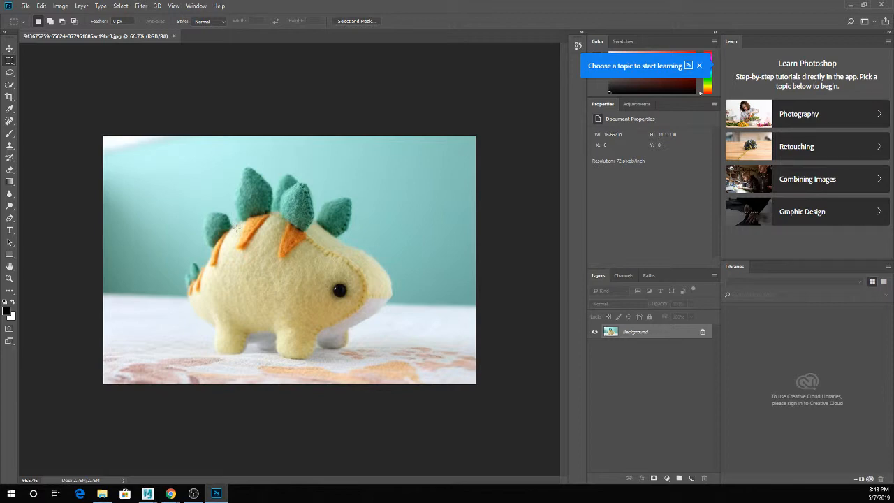
pyautogui.click(851, 5)
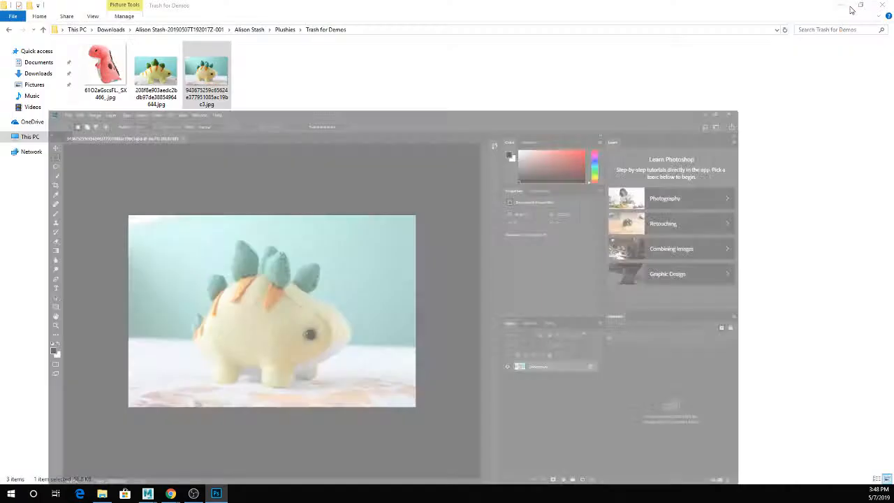
pyautogui.click(843, 7)
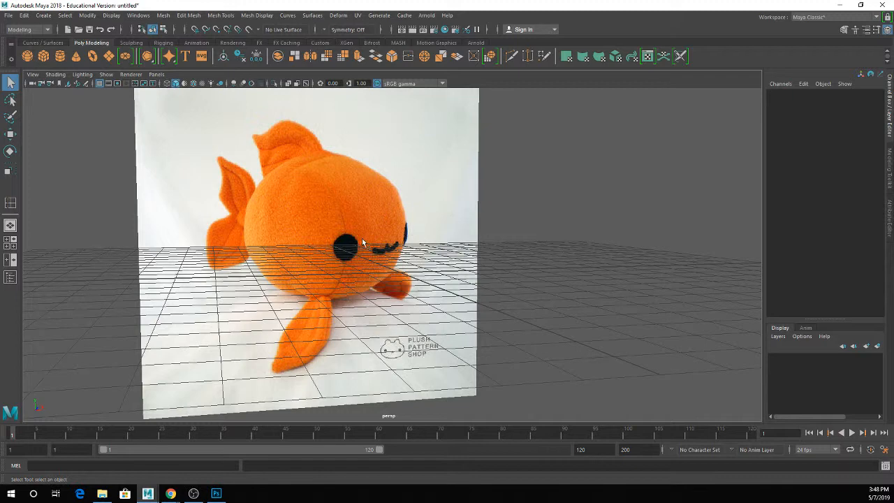
# Show the front view of the goldfish reference full size and hide its grid
pyautogui.press('space')
pyautogui.press('space')
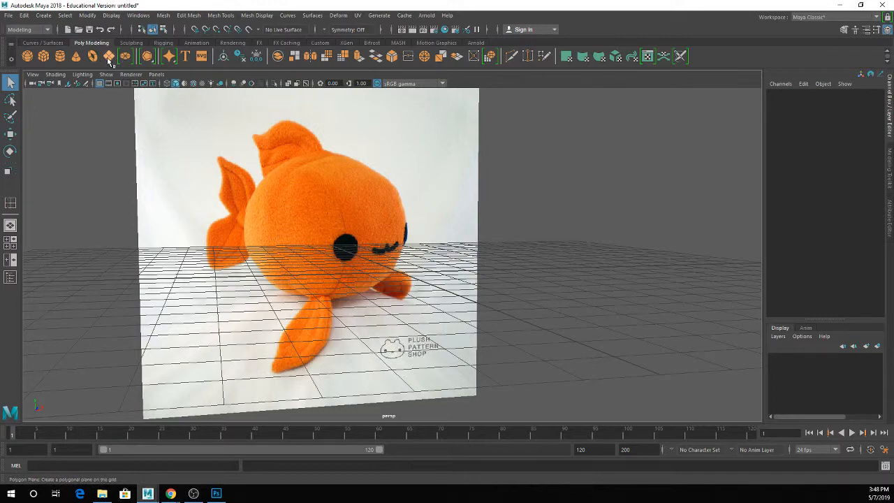
pyautogui.press('space')
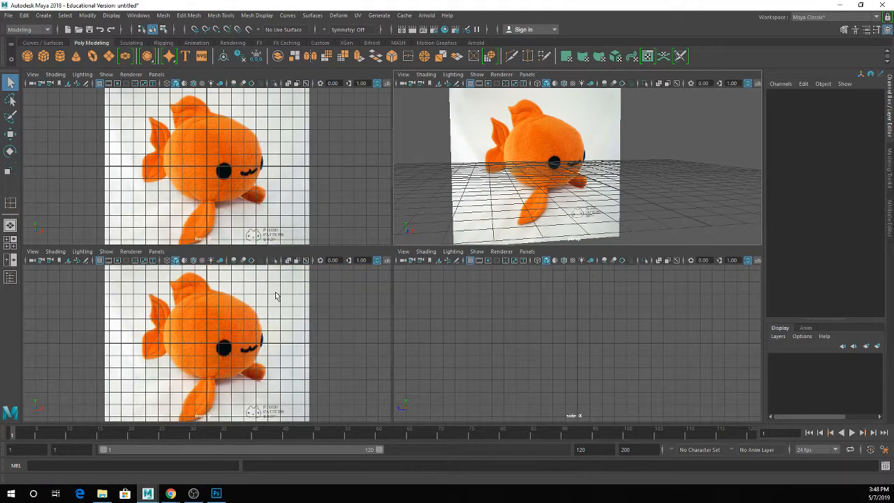
pyautogui.press('space')
pyautogui.scroll(-1, 291, 272)
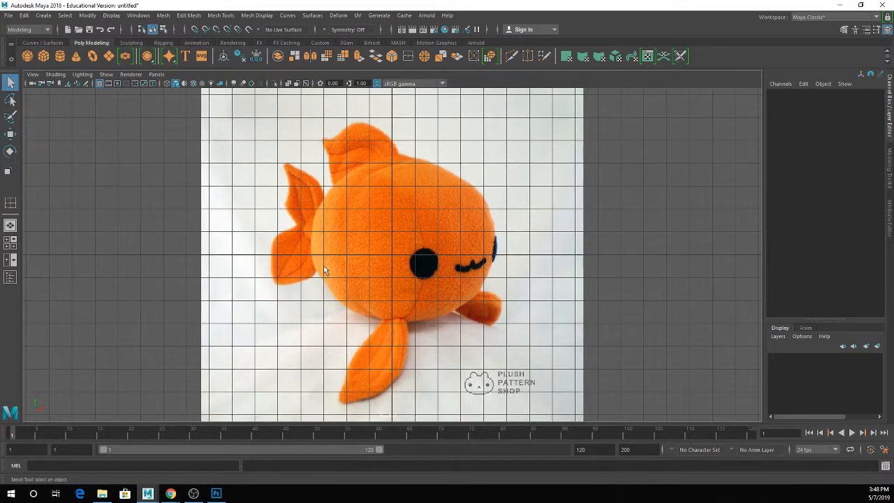
pyautogui.scroll(-2, 352, 253)
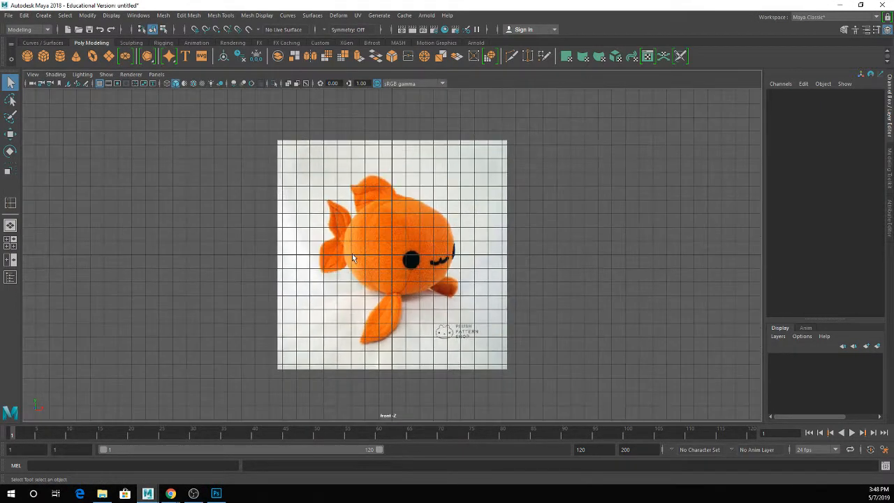
pyautogui.press('space')
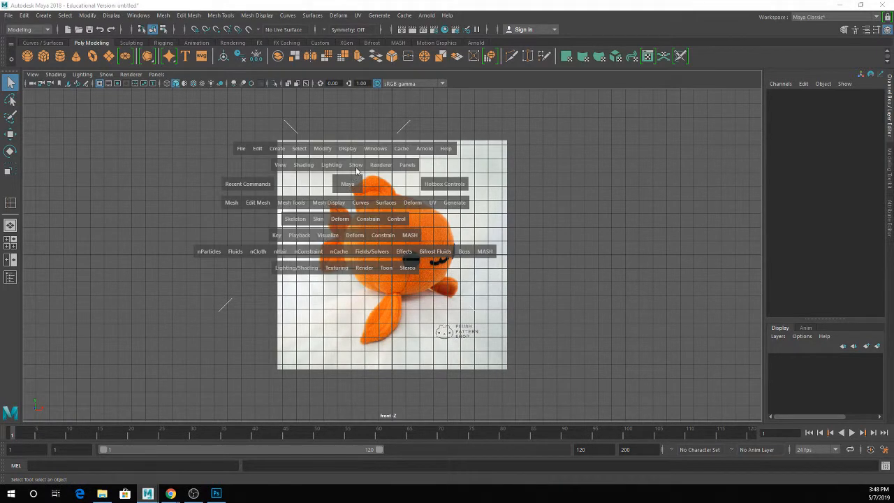
pyautogui.moveTo(356, 169); pyautogui.dragTo(368, 459)
pyautogui.scroll(3, 488, 212)
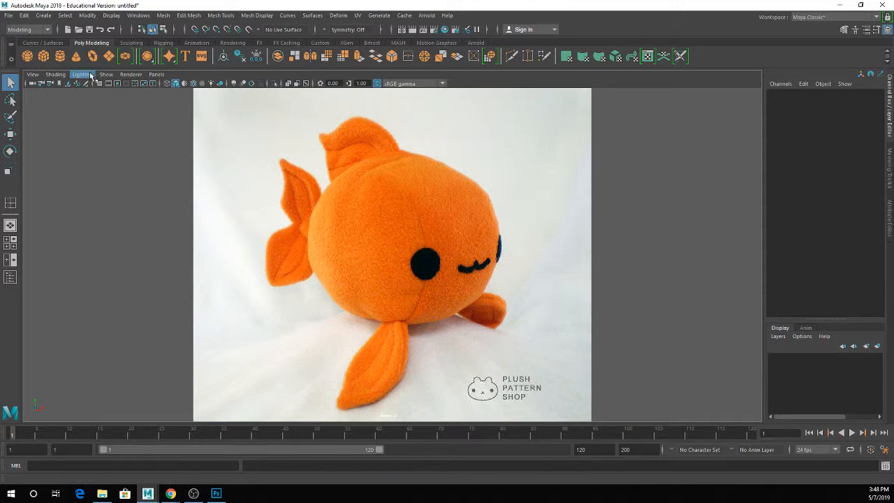
pyautogui.click(109, 56)
pyautogui.click(388, 253)
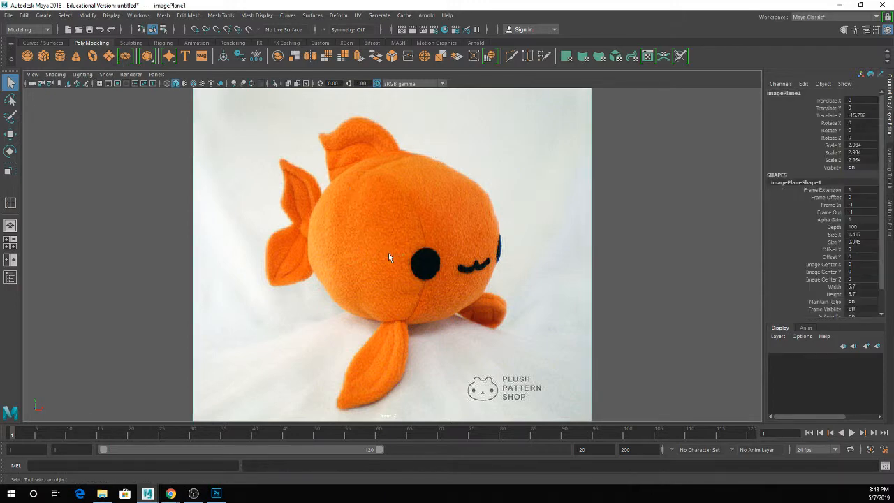
pyautogui.click(393, 255)
pyautogui.press('e')
pyautogui.moveTo(397, 241)
pyautogui.mouseDown()
pyautogui.moveTo(402, 262)
pyautogui.moveTo(408, 237)
pyautogui.mouseUp()
pyautogui.click(340, 179)
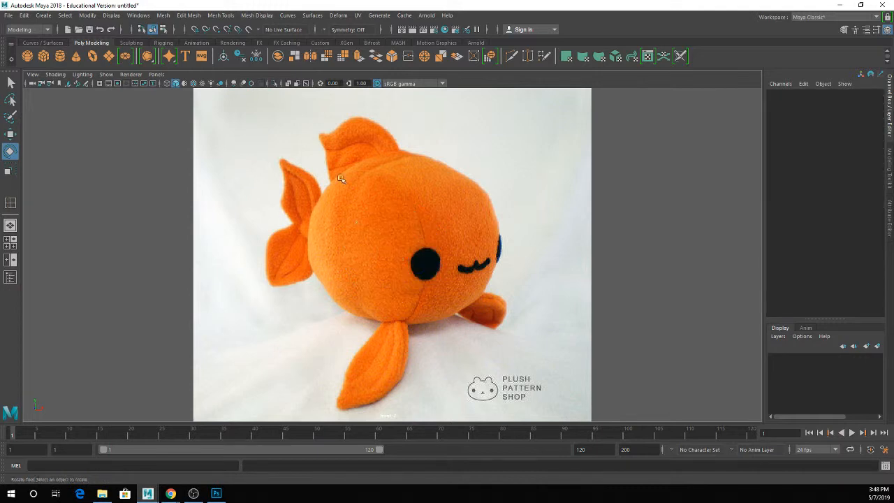
# Draw an interactive polygon plane about 2.11 wide and 4.87 high over the goldfish's body, and raise it to about 0.48 in Y
pyautogui.click(44, 15)
pyautogui.moveTo(105, 47)
pyautogui.click(196, 226)
pyautogui.moveTo(389, 238); pyautogui.dragTo(432, 337)
pyautogui.press('e')
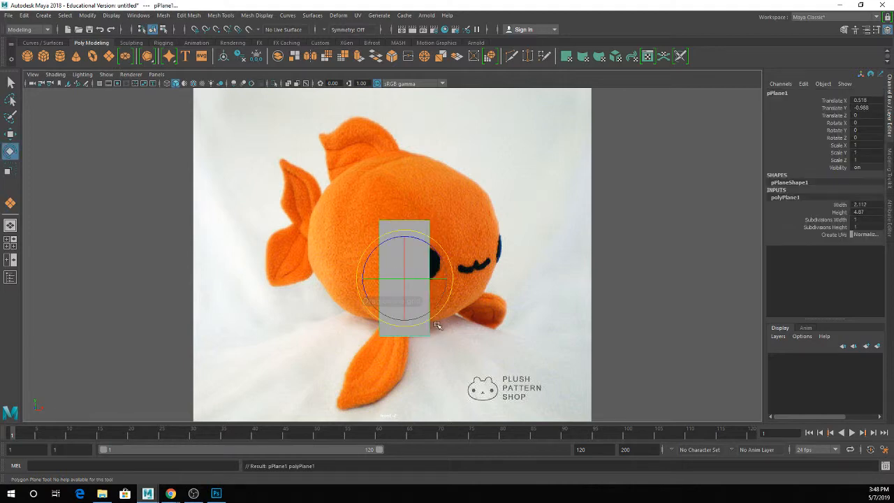
pyautogui.press('w')
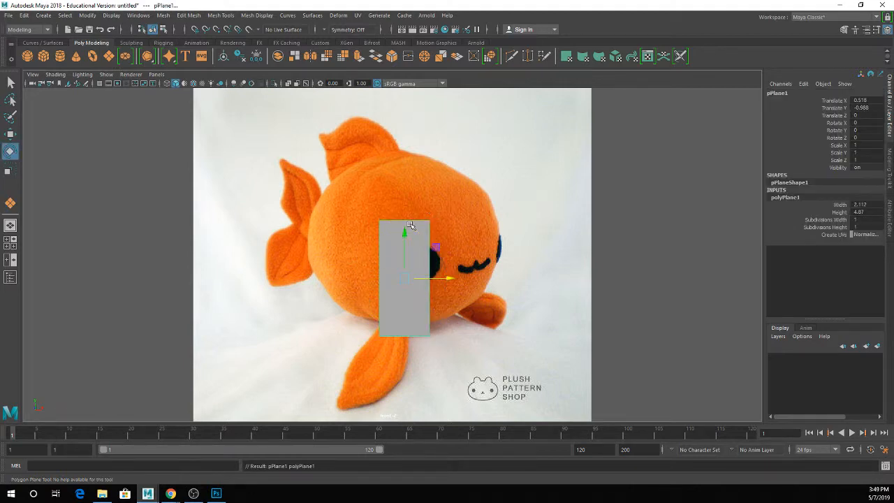
pyautogui.moveTo(405, 253); pyautogui.dragTo(403, 220)
pyautogui.press('q')
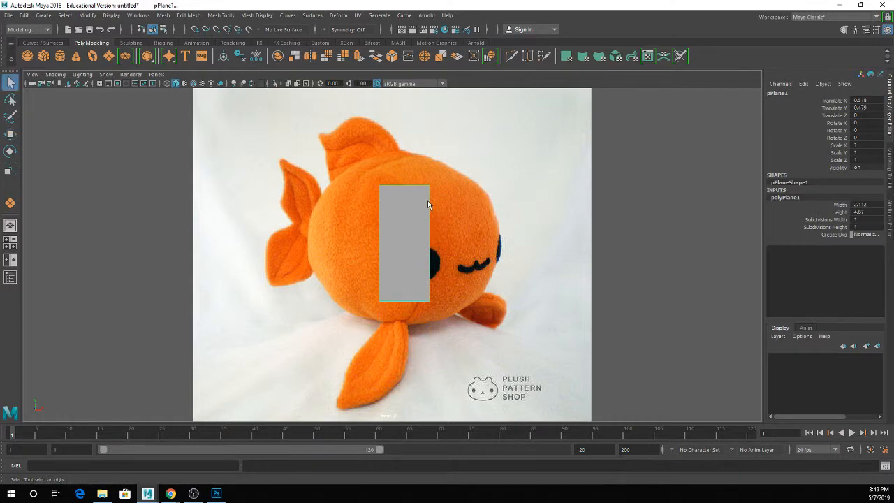
# Extrude the plane's face-side edge twice toward the goldfish's mouth, scaling each new edge shorter to follow the rounded front
pyautogui.moveTo(428, 201); pyautogui.dragTo(431, 181, button='right')
pyautogui.click(429, 205)
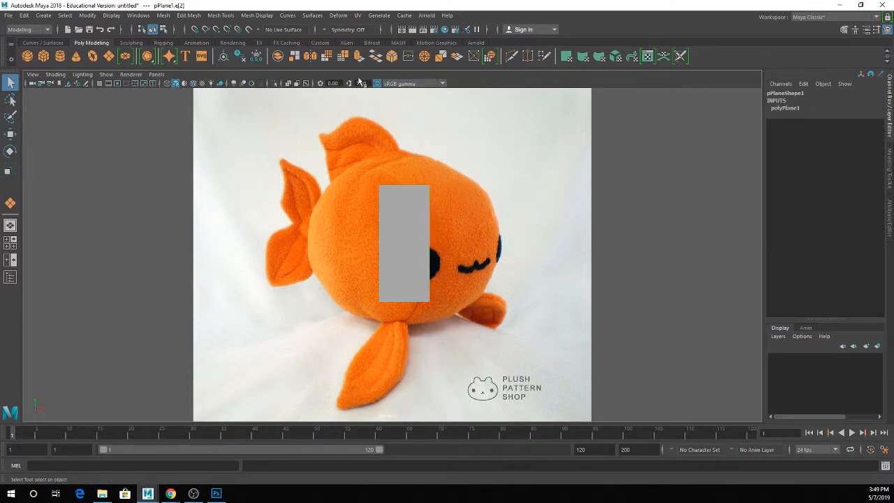
pyautogui.click(359, 55)
pyautogui.moveTo(430, 243); pyautogui.dragTo(466, 249)
pyautogui.hotkey('ctrl', 'z')
pyautogui.press('r')
pyautogui.hotkey('ctrl', 'e')
pyautogui.press('r')
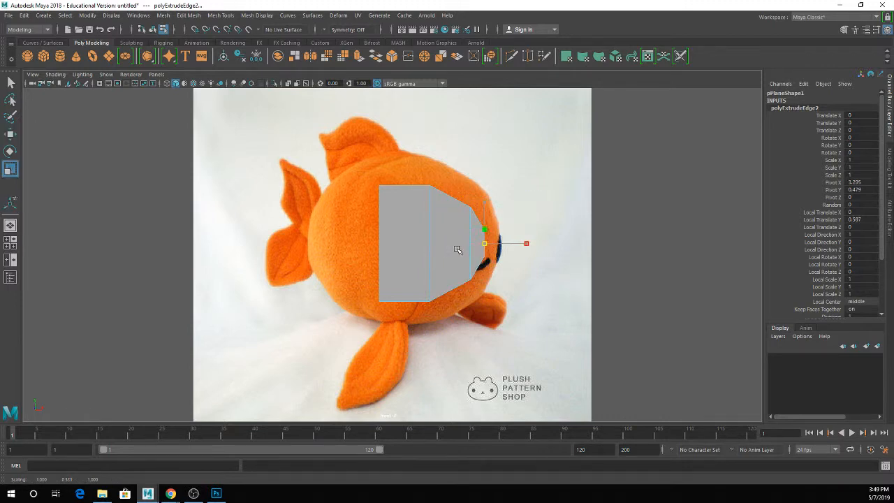
# Extrude the plane's tail-side edge twice toward the tail, scaling each new edge shorter to taper the panel, and return to object mode
pyautogui.press('q')
pyautogui.click(386, 223)
pyautogui.hotkey('ctrl', 'e')
pyautogui.press('w')
pyautogui.moveTo(386, 243); pyautogui.dragTo(326, 253)
pyautogui.press('r')
pyautogui.moveTo(315, 202); pyautogui.dragTo(271, 254)
pyautogui.press('w')
pyautogui.hotkey('ctrl', 'e')
pyautogui.press('w')
pyautogui.press('r')
pyautogui.click(380, 220)
pyautogui.press('q')
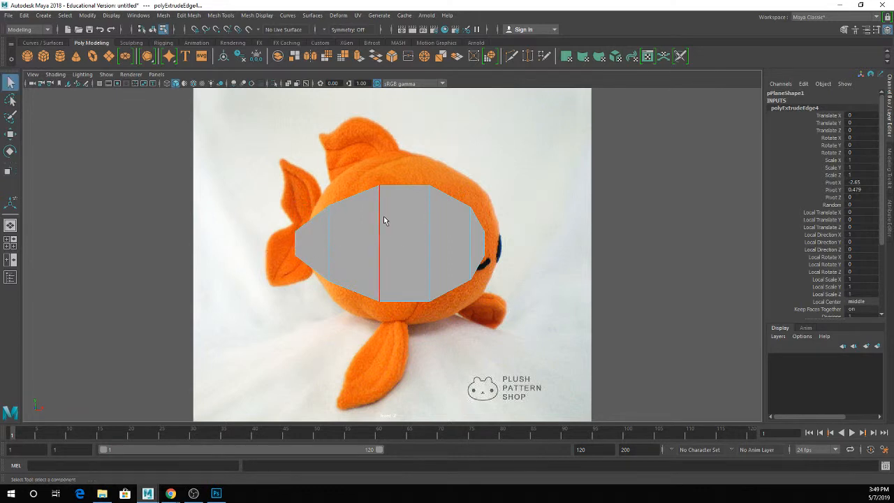
pyautogui.moveTo(383, 218); pyautogui.dragTo(431, 196, button='right')
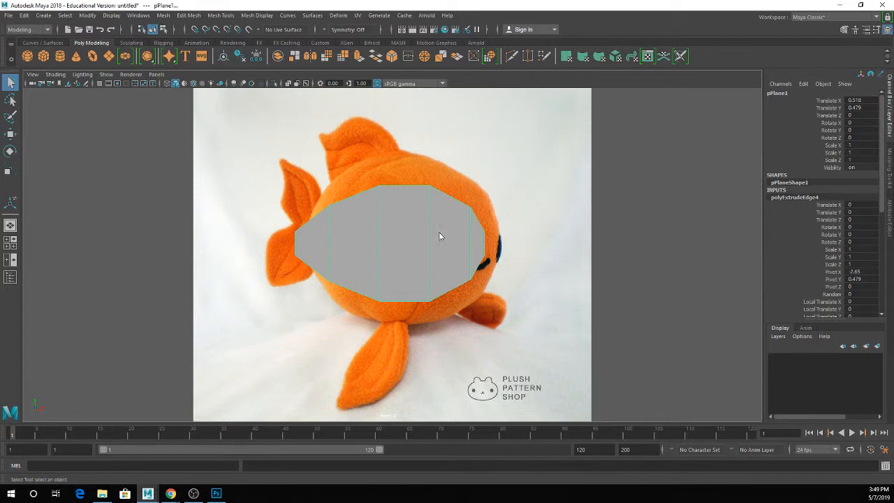
# Show the four-view layout and move the body side panel forward to about 2.19 in Z
pyautogui.press('space')
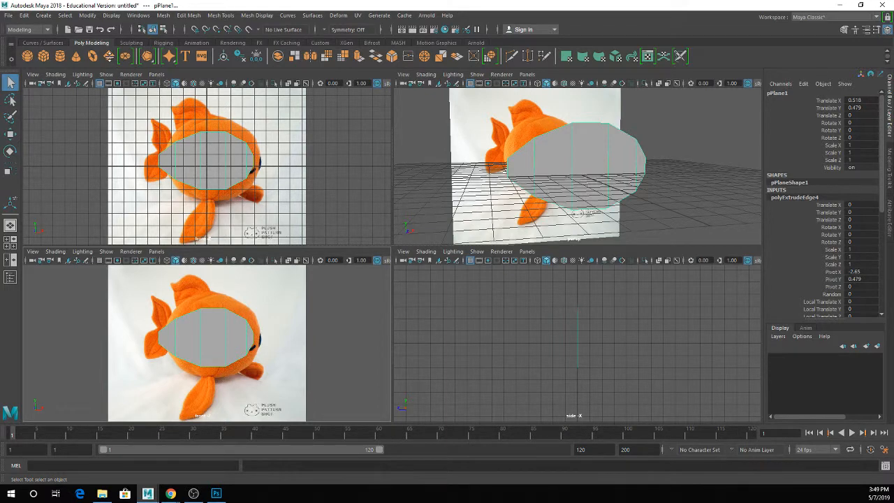
pyautogui.press('y')
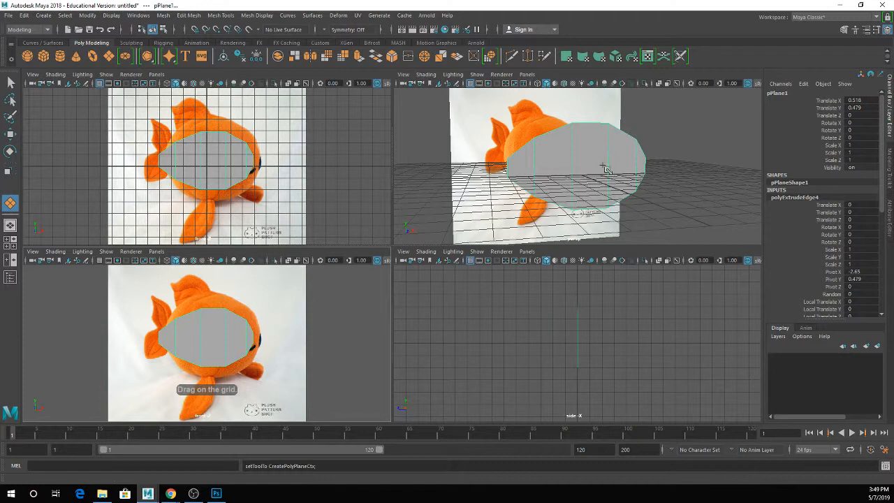
pyautogui.keyDown('alt'); pyautogui.moveTo(605, 168); pyautogui.dragTo(636, 187); pyautogui.keyUp('alt')
pyautogui.press('w')
pyautogui.keyDown('alt'); pyautogui.moveTo(551, 146); pyautogui.dragTo(585, 143); pyautogui.keyUp('alt')
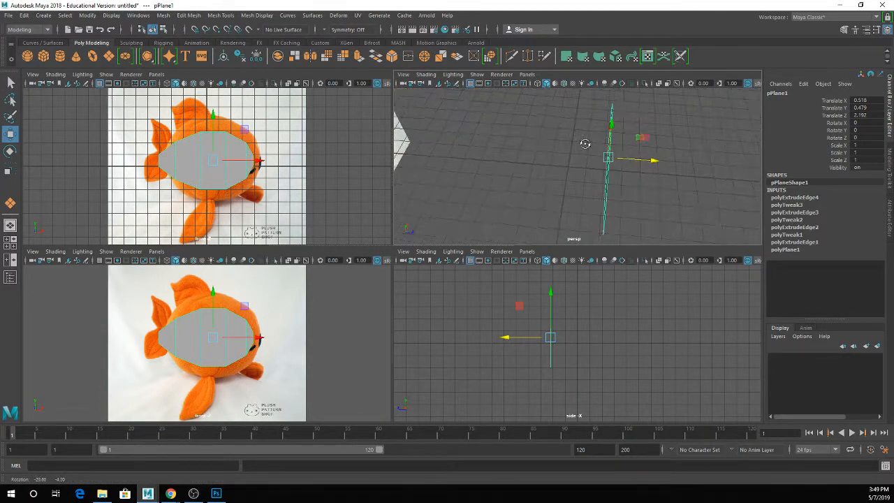
# Draw a second polygon plane about 0.64 wide and 2.33 high in the perspective view, and set its Translate X, Y and Z to 0
pyautogui.click(108, 55)
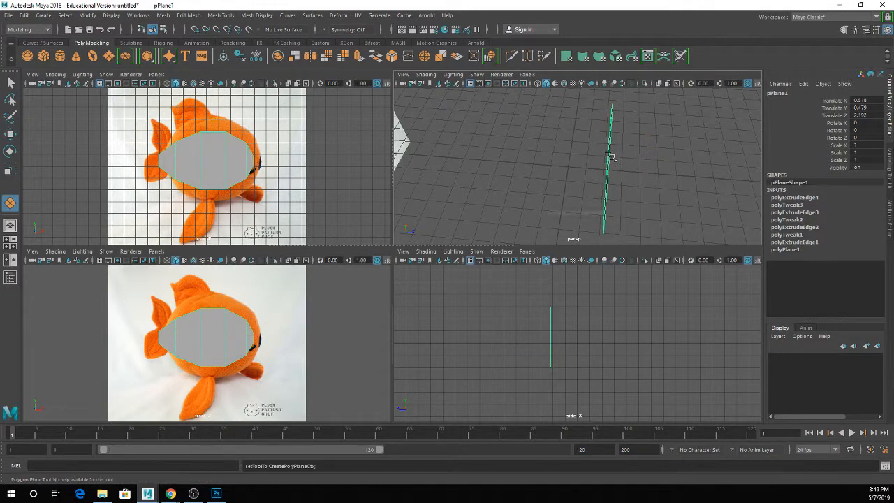
pyautogui.moveTo(557, 167); pyautogui.dragTo(598, 176)
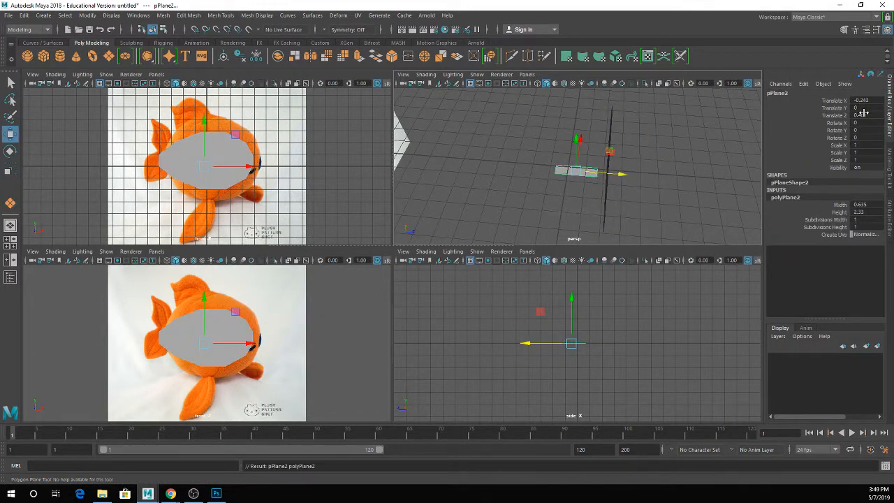
pyautogui.moveTo(864, 114); pyautogui.dragTo(866, 100)
pyautogui.write('0')
pyautogui.press('Return')
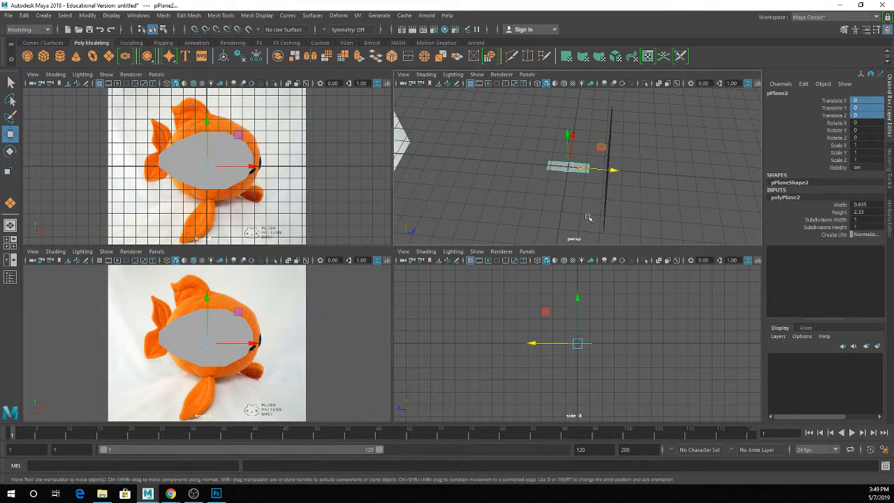
# Widen the second plane to about 1.48 in Scale Z and raise it to the height of the side panel's upper edge
pyautogui.press('r')
pyautogui.moveTo(617, 172); pyautogui.dragTo(632, 173)
pyautogui.press('w')
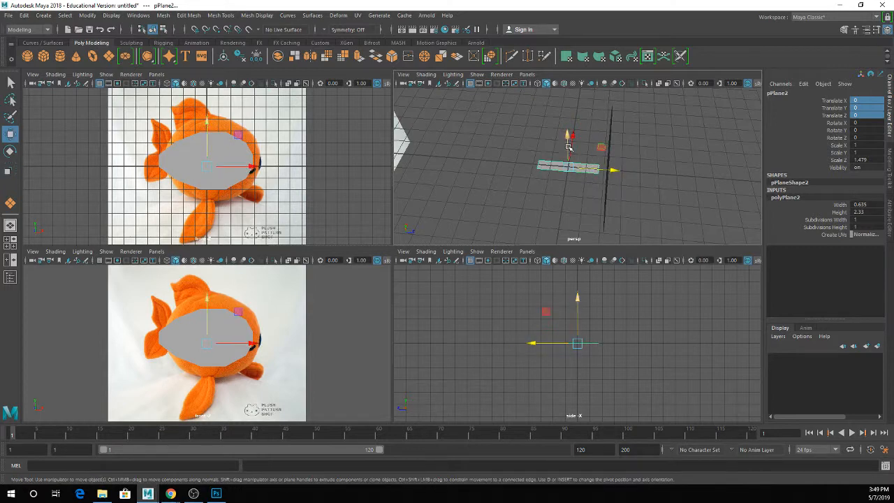
pyautogui.moveTo(568, 143)
pyautogui.mouseDown()
pyautogui.moveTo(560, 91)
pyautogui.moveTo(553, 105)
pyautogui.moveTo(566, 133)
pyautogui.mouseUp()
pyautogui.moveTo(574, 96); pyautogui.dragTo(570, 142)
pyautogui.keyDown('alt'); pyautogui.moveTo(570, 142); pyautogui.dragTo(568, 177, button='middle'); pyautogui.keyUp('alt')
pyautogui.moveTo(596, 155); pyautogui.dragTo(618, 151)
# Stretch the upper plane lengthwise along the goldfish's back by moving its end edges, lowering and narrowing the tail end
pyautogui.press('q')
pyautogui.moveTo(596, 151); pyautogui.dragTo(596, 144, button='right')
pyautogui.click(596, 148)
pyautogui.press('w')
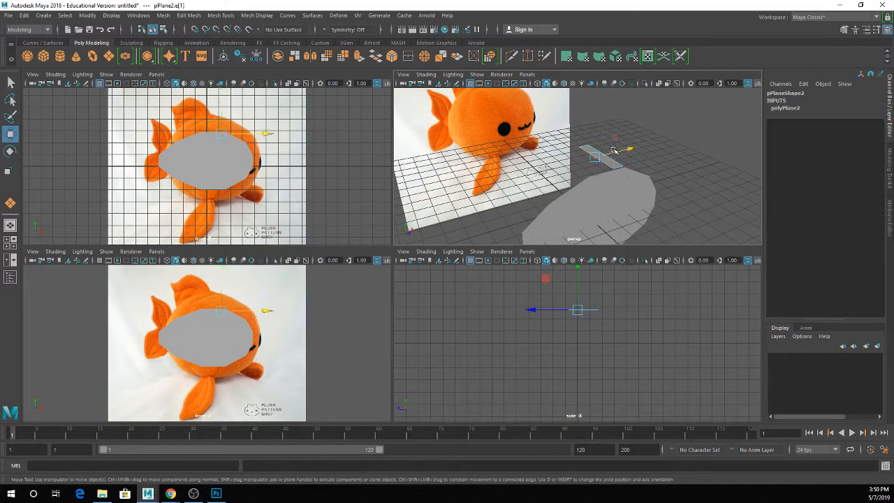
pyautogui.moveTo(599, 164); pyautogui.dragTo(586, 151)
pyautogui.press('r')
pyautogui.press('w')
pyautogui.press('q')
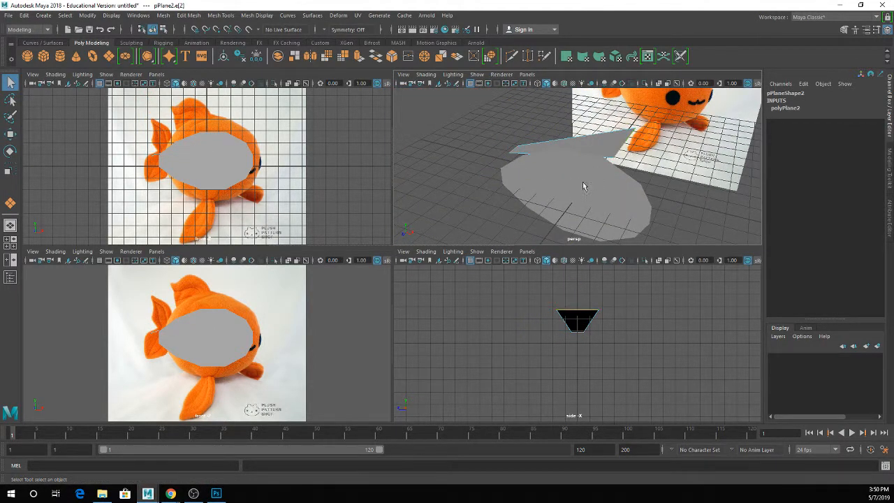
# Show the gridless front view in wireframe and cut two edges across the upper plane with Multi-Cut, in line with the side panel's divisions
pyautogui.press('4')
pyautogui.scroll(5, 210, 350)
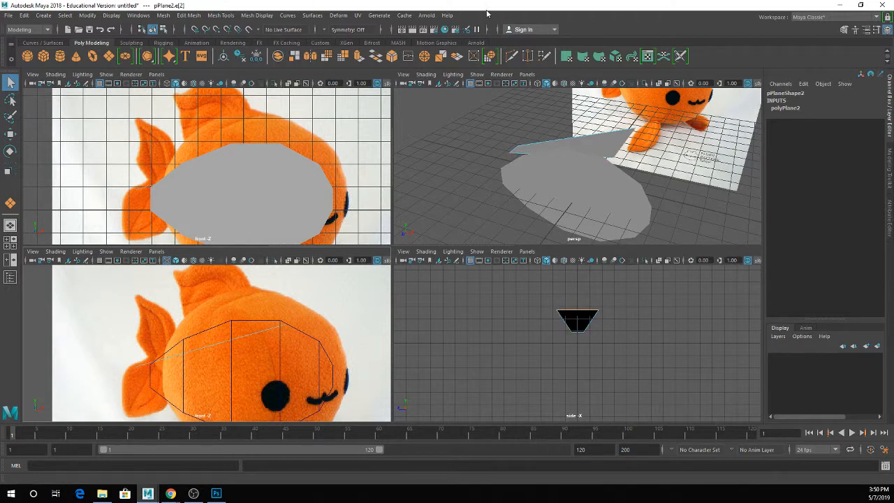
pyautogui.click(514, 58)
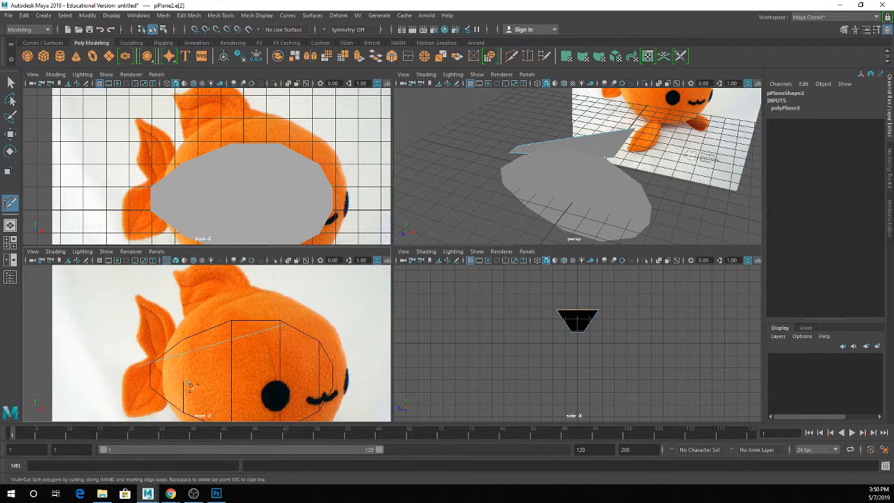
pyautogui.moveTo(187, 383); pyautogui.dragTo(232, 379)
pyautogui.press('q')
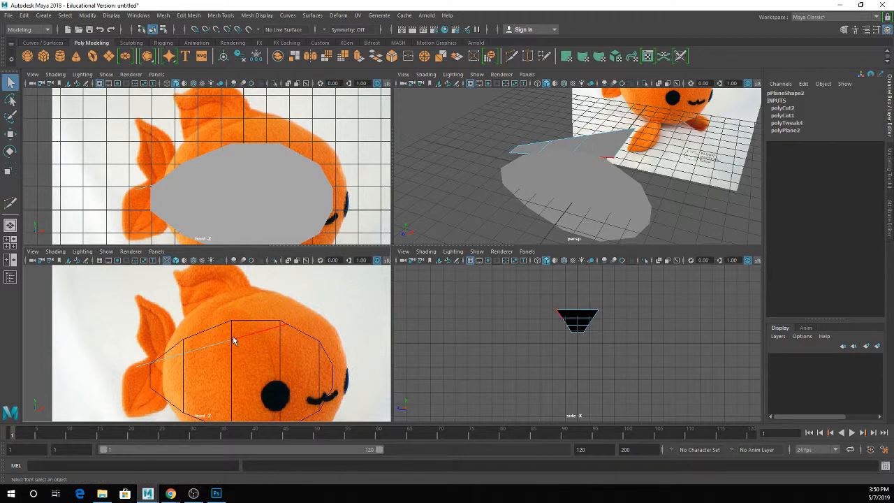
# Show the upper front view in wireframe and enlarge the upper pair of views
pyautogui.keyDown('alt'); pyautogui.moveTo(566, 141); pyautogui.dragTo(579, 149); pyautogui.keyUp('alt')
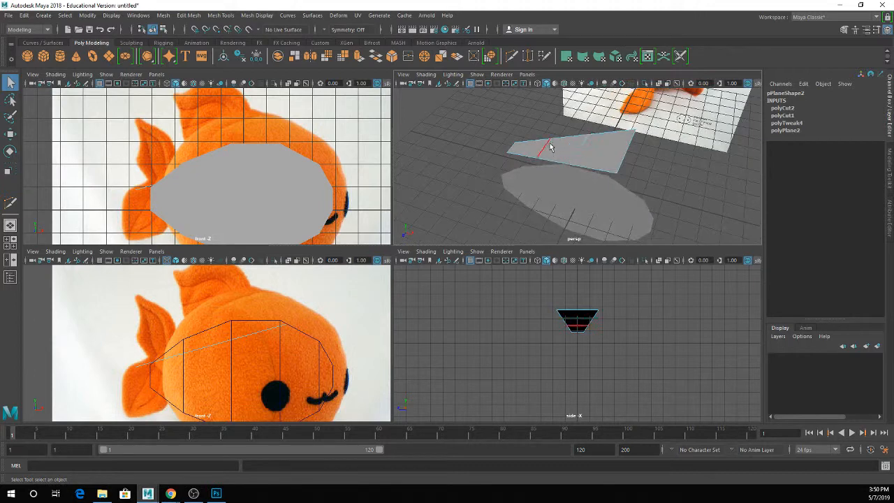
pyautogui.click(550, 147)
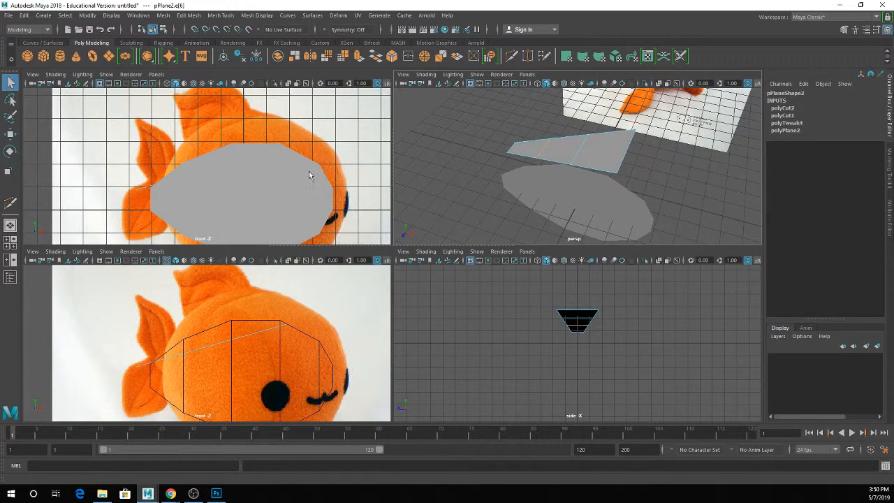
pyautogui.press('4')
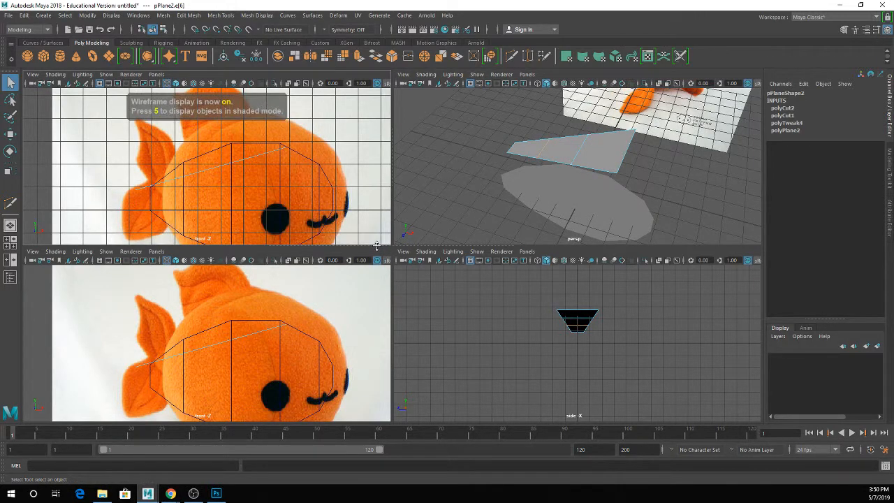
pyautogui.moveTo(375, 245); pyautogui.dragTo(376, 385)
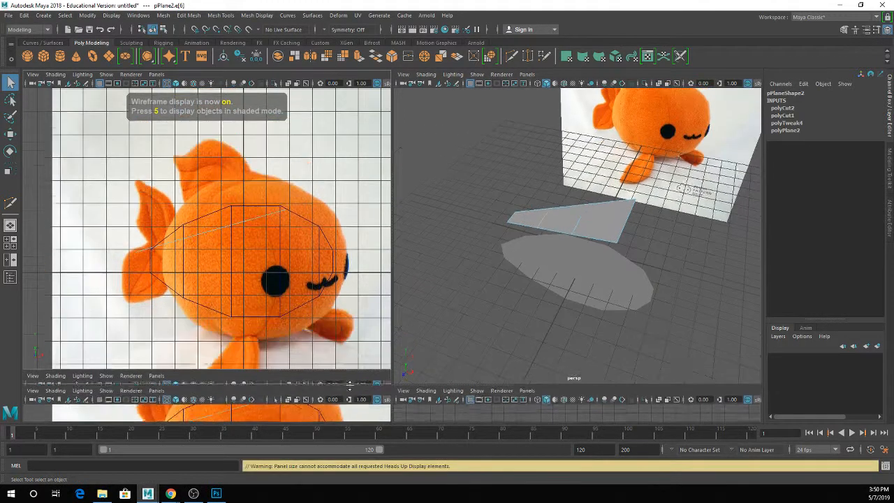
# Raise the upper panel's two cut edges and its head-end edge so the panel arches over the side panel's outline
pyautogui.click(537, 233)
pyautogui.press('w')
pyautogui.moveTo(182, 236); pyautogui.dragTo(183, 216)
pyautogui.press('q')
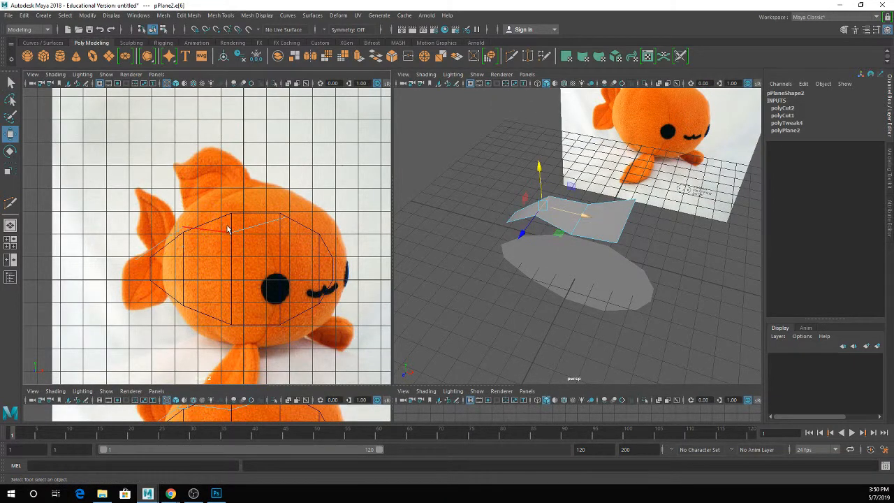
pyautogui.click(587, 214)
pyautogui.press('w')
pyautogui.moveTo(580, 189); pyautogui.dragTo(581, 173)
pyautogui.press('q')
pyautogui.click(626, 222)
pyautogui.press('w')
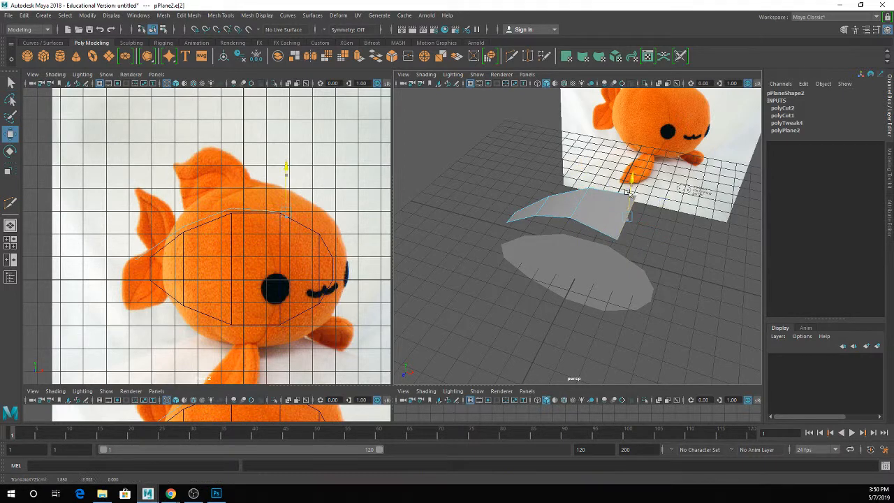
pyautogui.moveTo(629, 204); pyautogui.dragTo(629, 188)
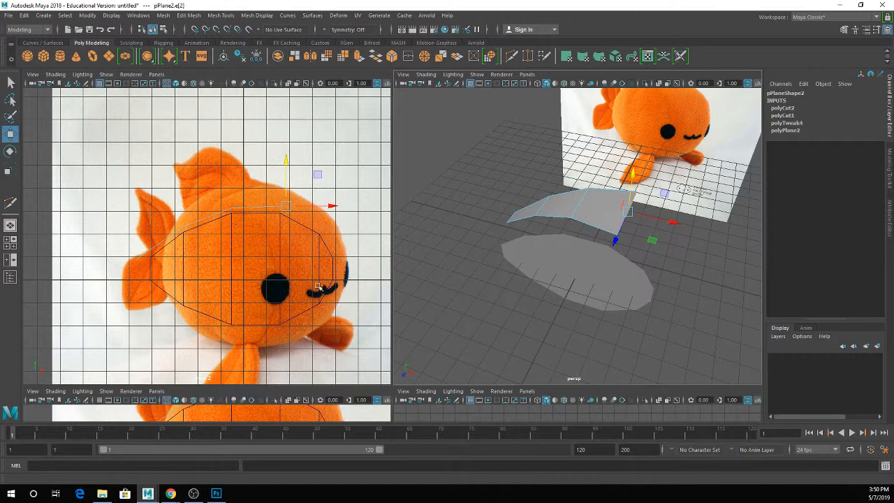
# Try to extrude the upper panel's head-end edge down to the front of the goldfish's head in one segment
pyautogui.click(357, 56)
pyautogui.press('e')
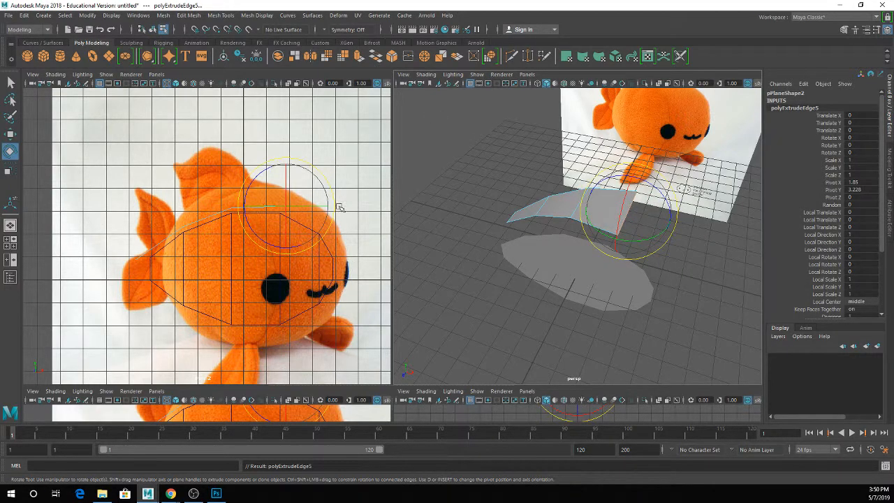
pyautogui.press('w')
pyautogui.moveTo(286, 208); pyautogui.dragTo(347, 262)
pyautogui.press('e')
pyautogui.press('w')
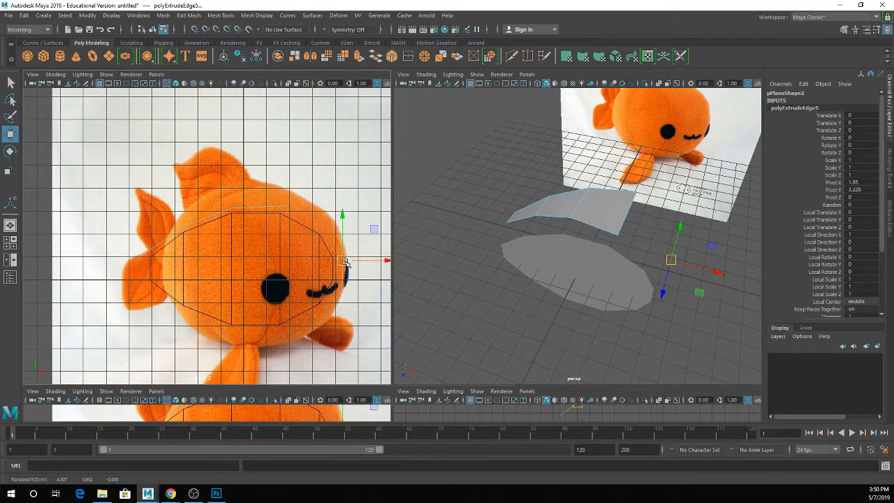
pyautogui.press('e')
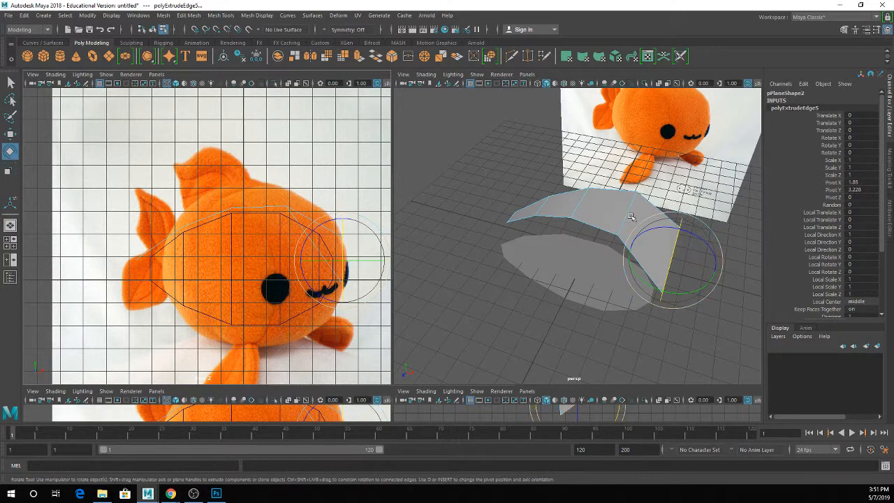
pyautogui.hotkey('ctrl', 'z')
pyautogui.press('q')
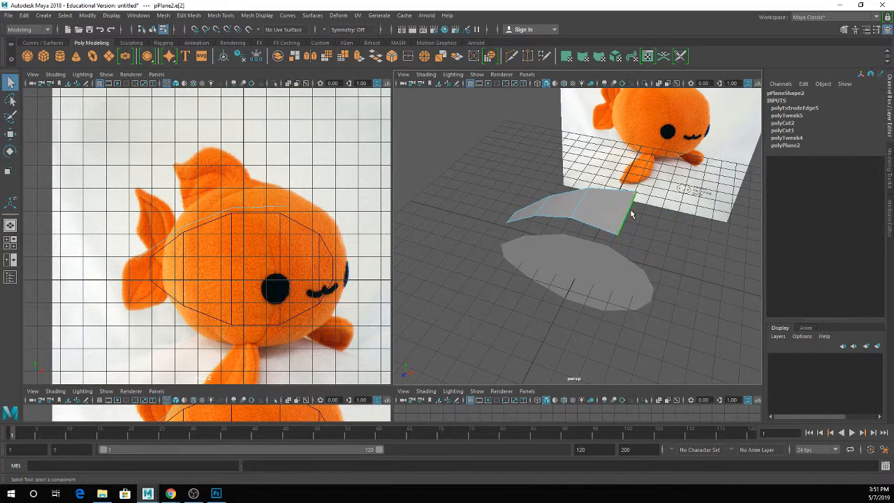
pyautogui.press('3')
pyautogui.press('1')
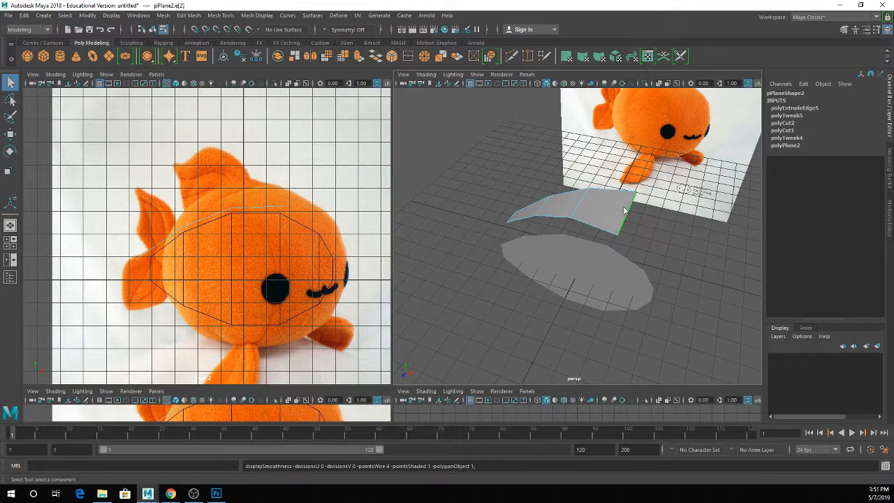
pyautogui.moveTo(627, 209); pyautogui.dragTo(624, 231, button='right')
pyautogui.click(598, 193)
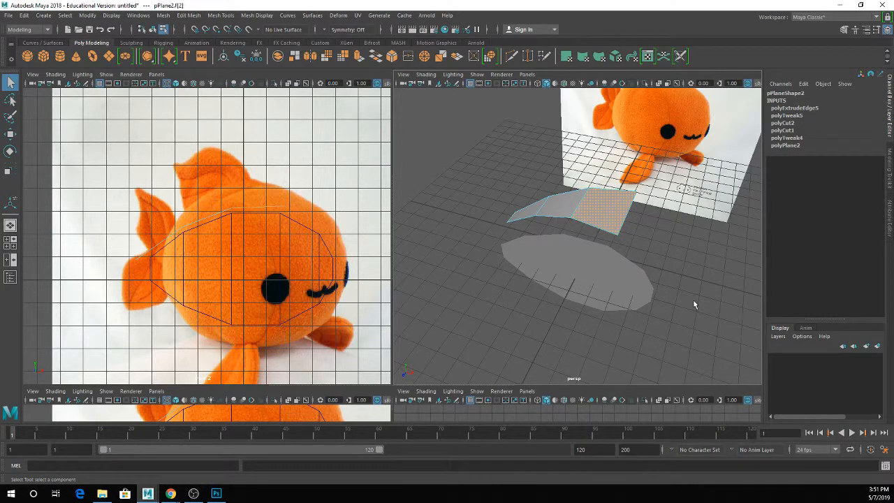
pyautogui.press('w')
pyautogui.press('q')
pyautogui.moveTo(627, 205); pyautogui.dragTo(631, 200, button='right')
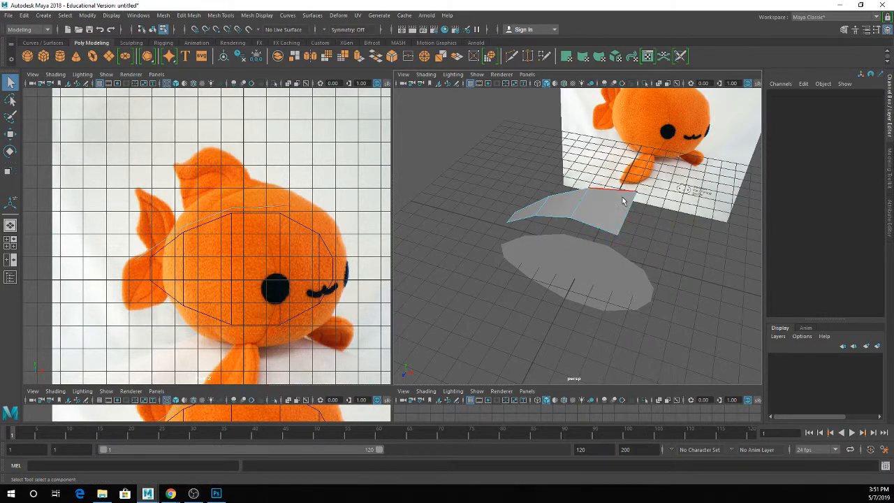
# Extrude the upper panel's head-end edge forward and down around the head in two segments
pyautogui.click(628, 218)
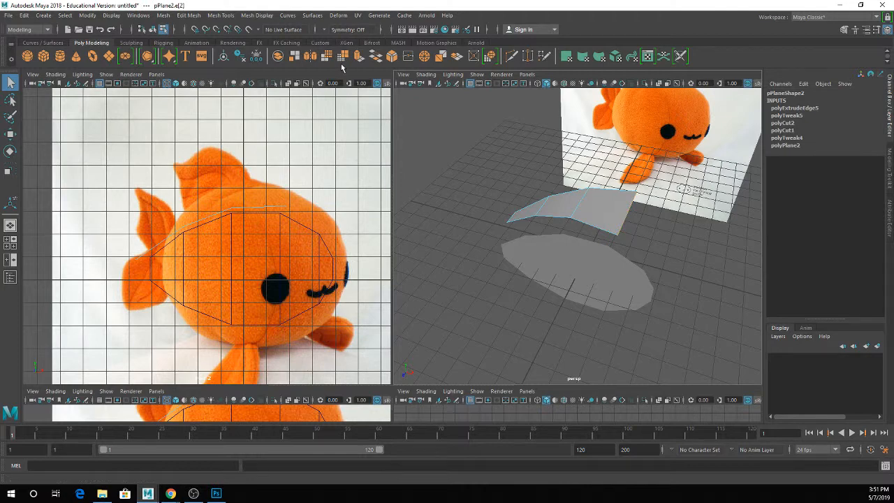
pyautogui.click(360, 58)
pyautogui.press('w')
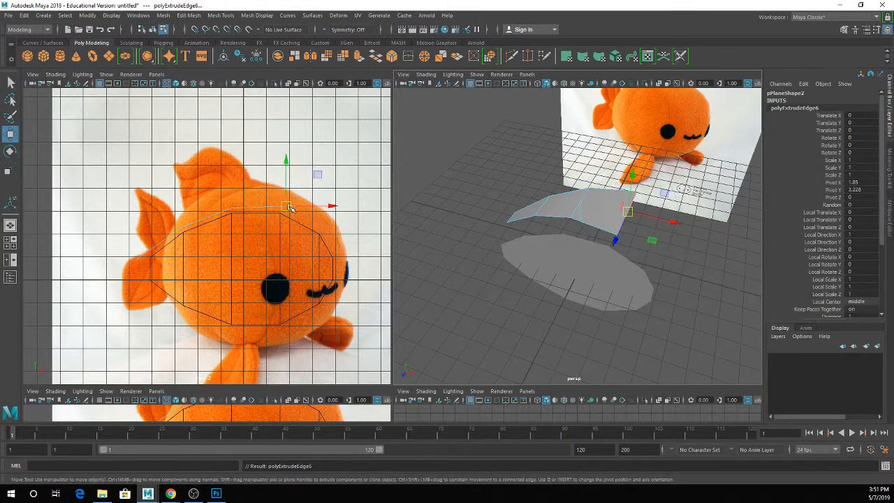
pyautogui.moveTo(288, 206); pyautogui.dragTo(341, 252)
pyautogui.press('g')
pyautogui.press('w')
pyautogui.press('q')
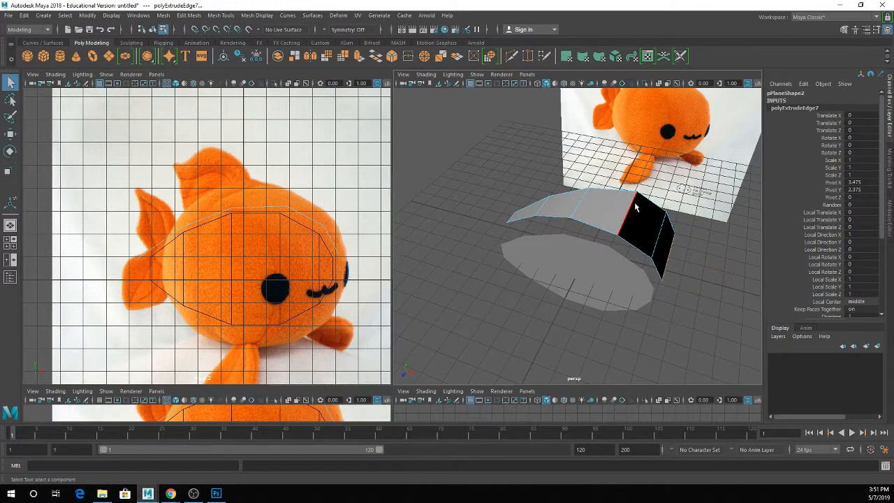
# Delete the two black faces extruded from the upper panel's head end
pyautogui.moveTo(635, 204); pyautogui.dragTo(637, 235, button='right')
pyautogui.click(635, 215)
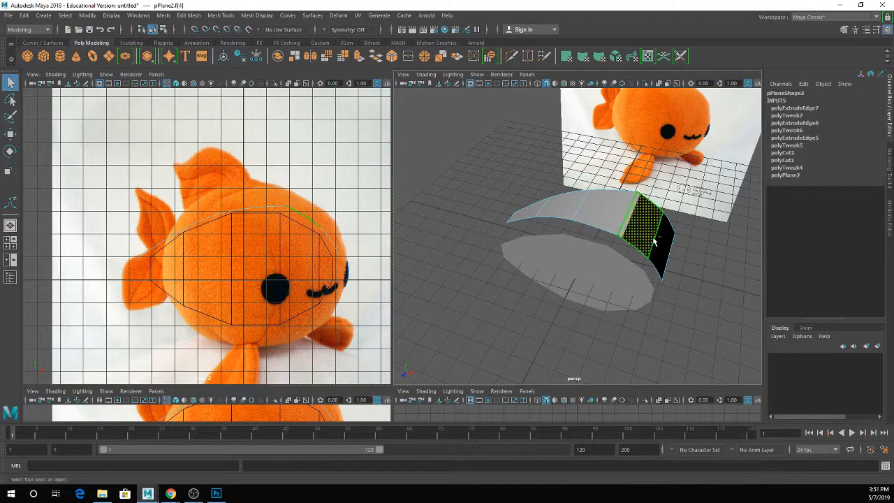
pyautogui.keyDown('shift'); pyautogui.click(660, 245); pyautogui.keyUp('shift')
pyautogui.press('Delete')
# Try scaling the upper panel's head-end edge with smooth preview toggled, and undo the last changes
pyautogui.moveTo(618, 220); pyautogui.dragTo(618, 199, button='right')
pyautogui.click(626, 213)
pyautogui.keyDown('alt'); pyautogui.moveTo(625, 213); pyautogui.dragTo(571, 224); pyautogui.keyUp('alt')
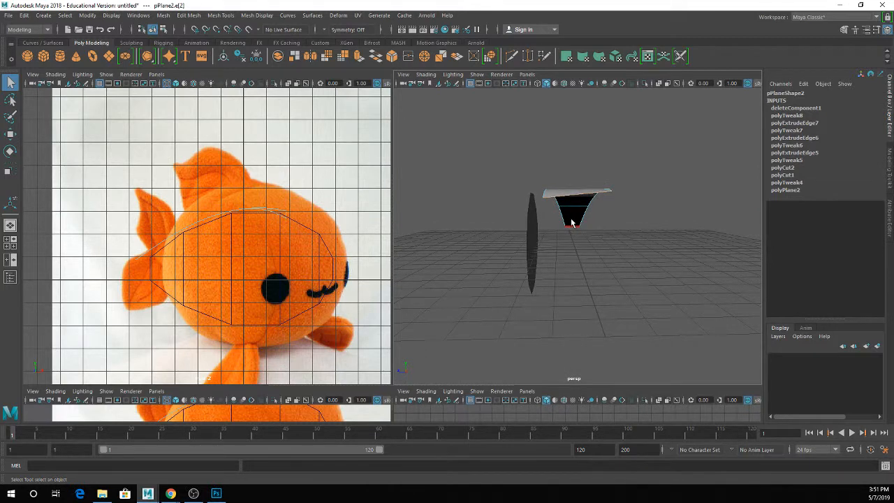
pyautogui.press('r')
pyautogui.click(579, 144)
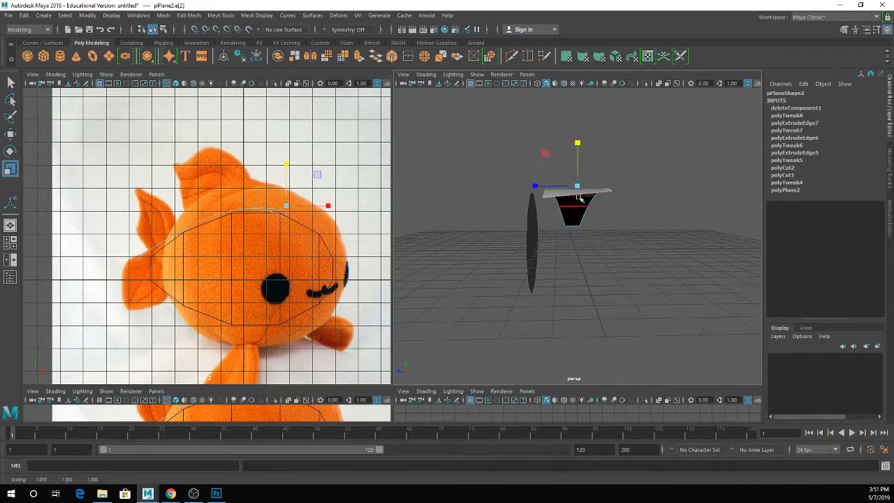
pyautogui.press('1')
pyautogui.press('3')
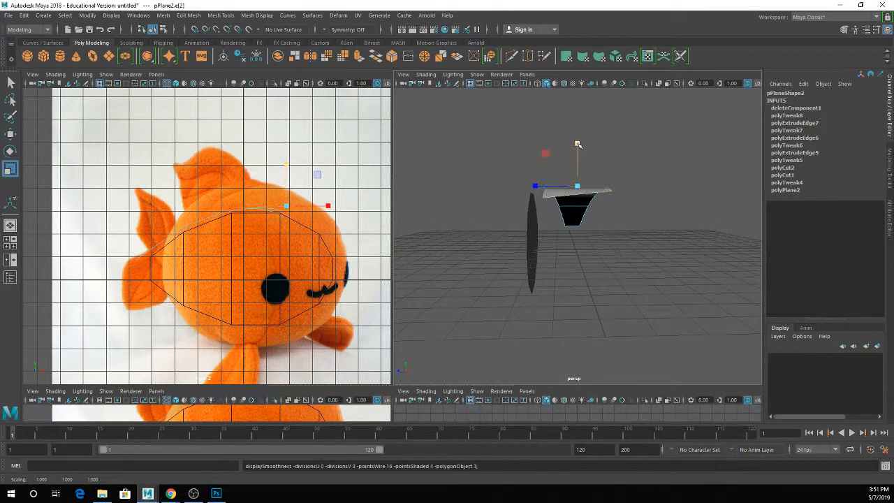
pyautogui.hotkey('ctrl', 'z')
pyautogui.hotkey('ctrl', 'z')
pyautogui.hotkey('ctrl', 'z')
# Try to delete the vertices across the upper panel's head half
pyautogui.keyDown('alt'); pyautogui.moveTo(614, 201); pyautogui.dragTo(660, 246); pyautogui.keyUp('alt')
pyautogui.moveTo(613, 225); pyautogui.dragTo(587, 217, button='right')
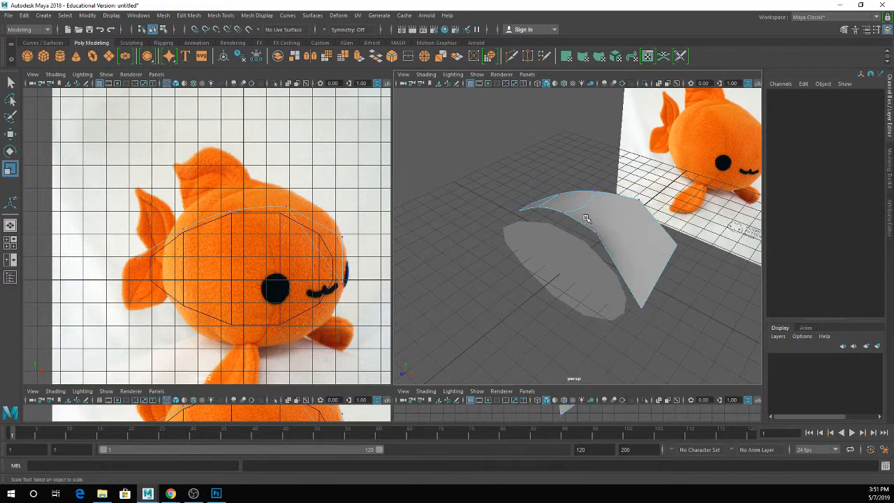
pyautogui.moveTo(561, 174); pyautogui.dragTo(668, 264)
pyautogui.press('Delete')
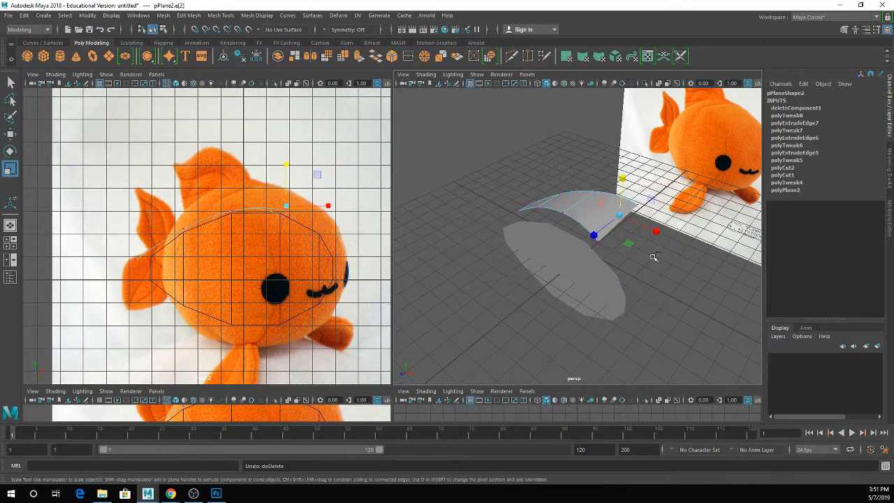
pyautogui.press('q')
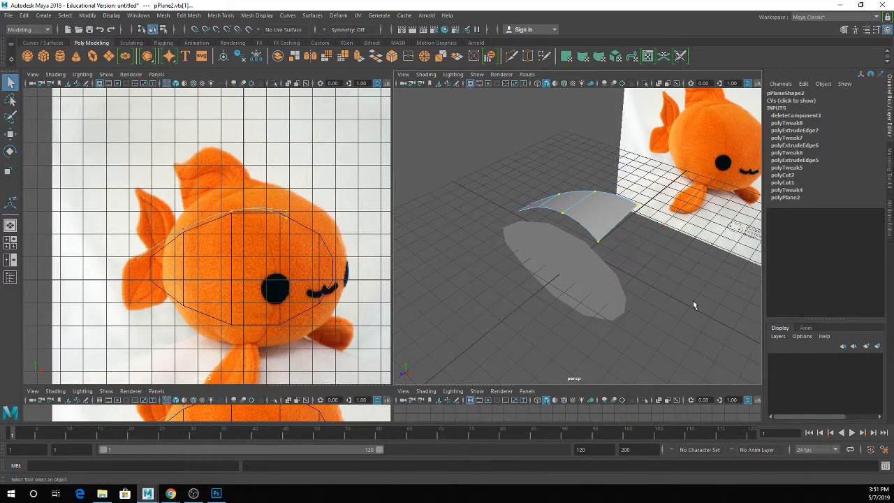
pyautogui.click(693, 303)
# Extrude the upper panel's head-end edge a short way forward in smooth preview
pyautogui.press('3')
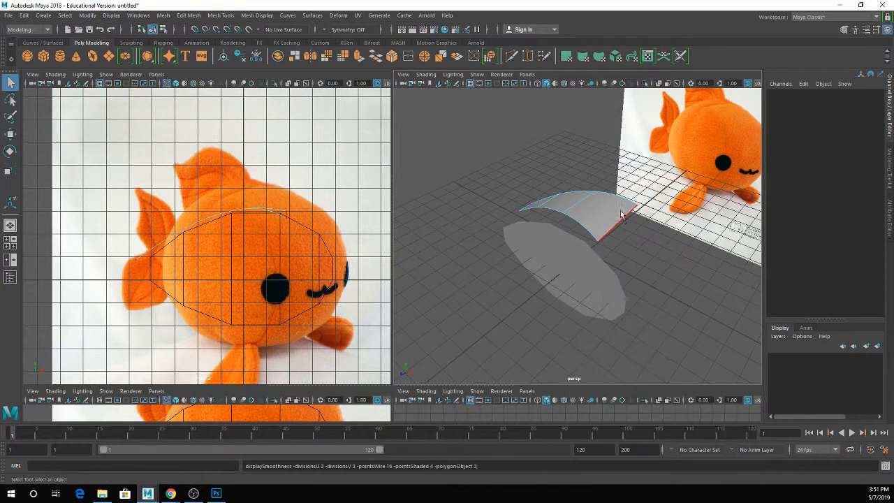
pyautogui.click(610, 210)
pyautogui.hotkey('ctrl', 'e')
pyautogui.press('w')
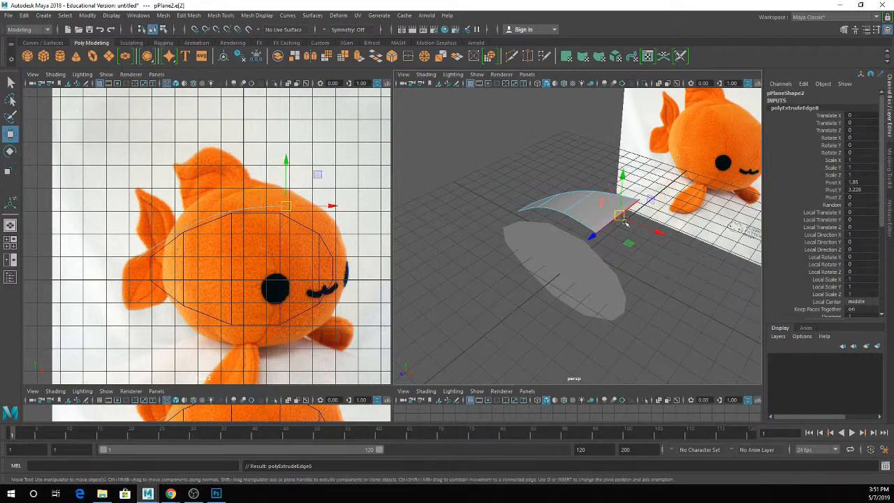
pyautogui.moveTo(635, 224); pyautogui.dragTo(665, 239)
pyautogui.press('q')
# Delete the upper panel's front faces back to the cut edge at the middle of the goldfish's back
pyautogui.moveTo(617, 214); pyautogui.dragTo(619, 239, button='right')
pyautogui.click(624, 222)
pyautogui.keyDown('shift'); pyautogui.click(604, 210); pyautogui.keyUp('shift')
pyautogui.press('Delete')
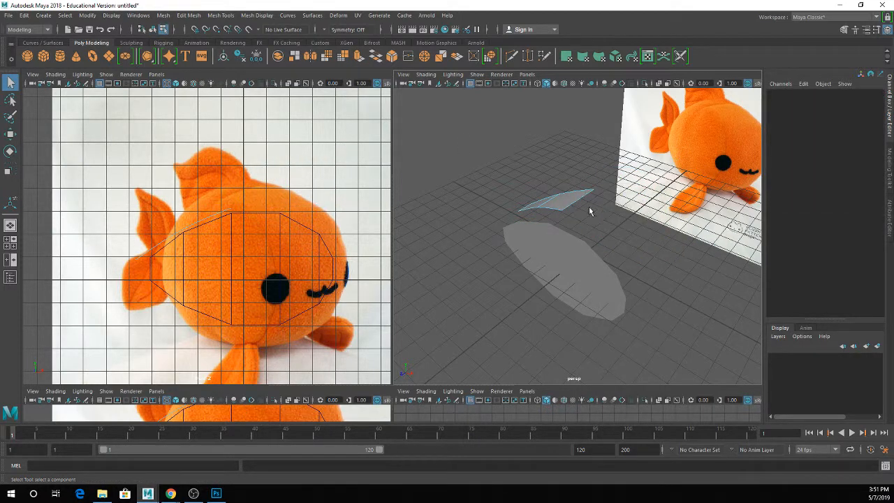
# Extrude the upper panel's open front edge in three segments, curving forward and down around the goldfish's head
pyautogui.moveTo(575, 203); pyautogui.dragTo(571, 181, button='right')
pyautogui.click(577, 201)
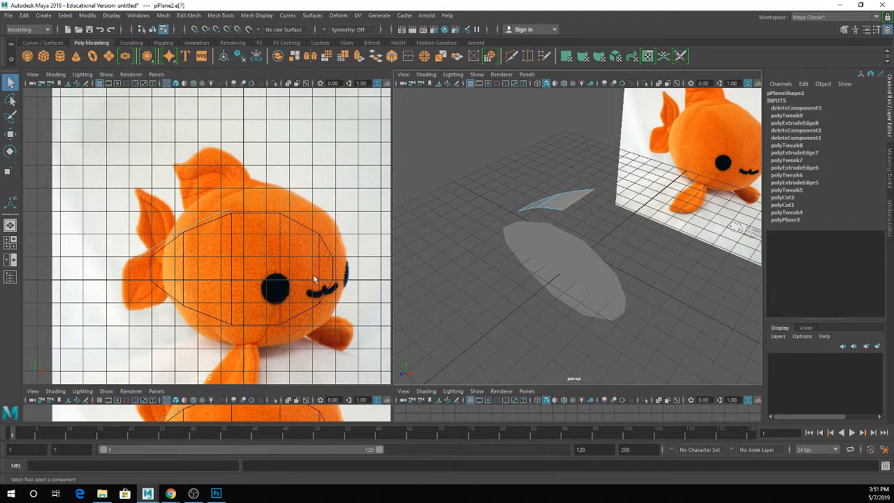
pyautogui.click(358, 57)
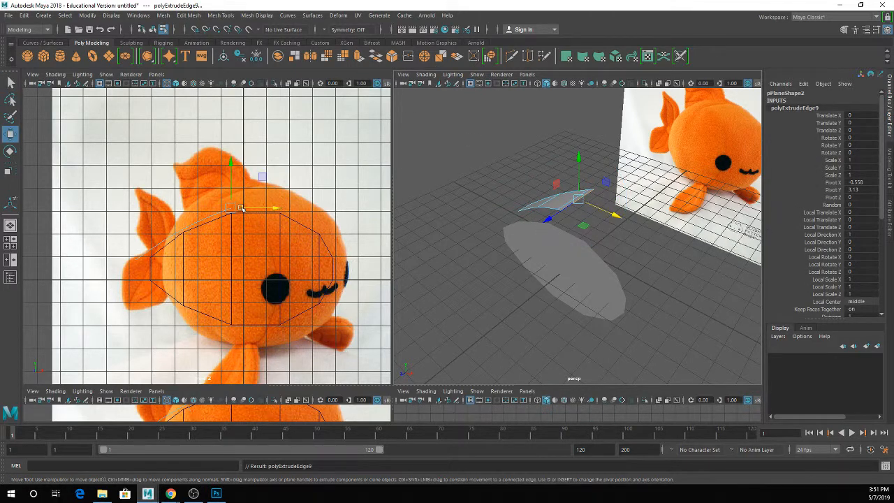
pyautogui.moveTo(241, 208); pyautogui.dragTo(340, 257)
pyautogui.hotkey('ctrl', 'e')
pyautogui.hotkey('ctrl', 'e')
pyautogui.press('w')
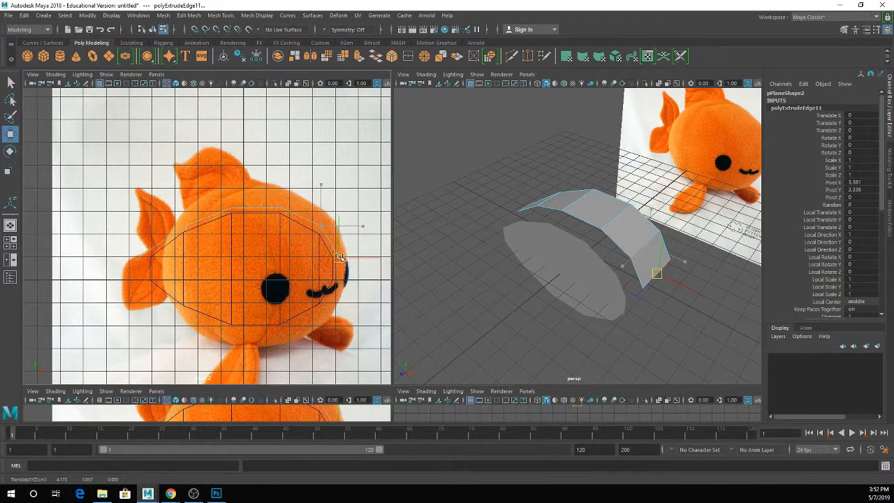
# Scale the cross edge at the middle of the upper panel to adjust the panel's width, and return to object mode
pyautogui.keyDown('alt'); pyautogui.moveTo(625, 261); pyautogui.dragTo(566, 223); pyautogui.keyUp('alt')
pyautogui.press('r')
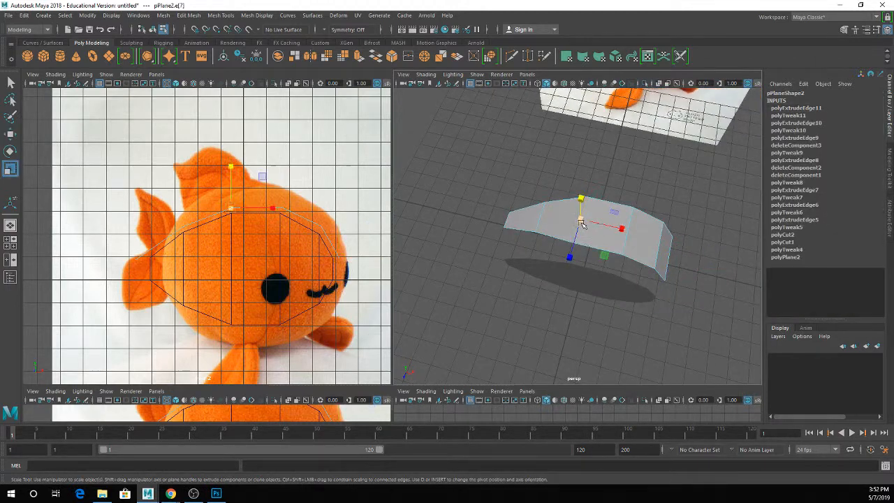
pyautogui.moveTo(670, 229)
pyautogui.keyDown('alt'); pyautogui.mouseDown()
pyautogui.moveTo(664, 250)
pyautogui.moveTo(655, 225)
pyautogui.mouseUp(); pyautogui.keyUp('alt')
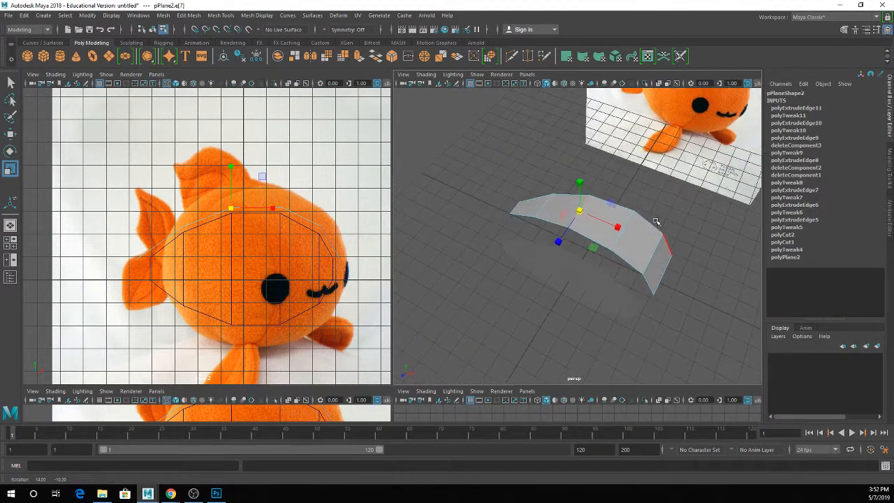
pyautogui.moveTo(563, 227); pyautogui.dragTo(608, 210, button='right')
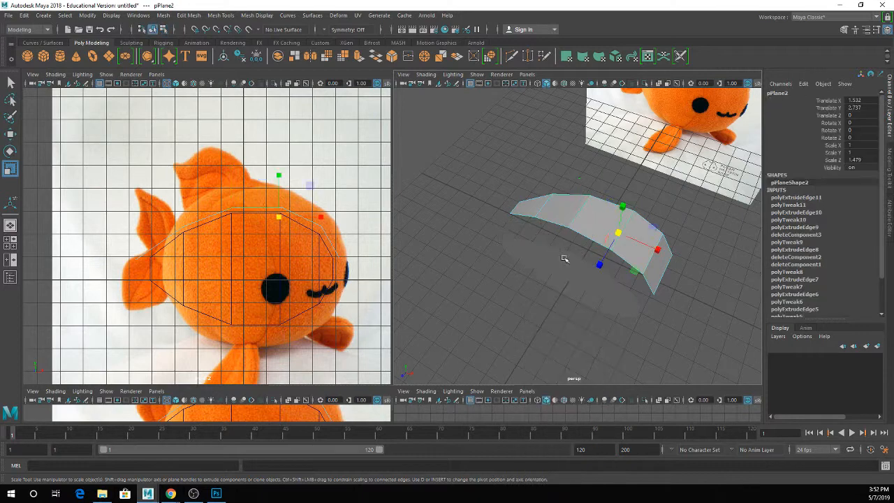
# Rotate the side panel about -10.5 degrees around the Y axis to follow the upper panel's tapered side
pyautogui.click(557, 282)
pyautogui.keyDown('alt'); pyautogui.moveTo(578, 261); pyautogui.dragTo(505, 253); pyautogui.keyUp('alt')
pyautogui.moveTo(567, 275)
pyautogui.keyDown('alt'); pyautogui.mouseDown()
pyautogui.moveTo(552, 271)
pyautogui.moveTo(571, 267)
pyautogui.mouseUp(); pyautogui.keyUp('alt')
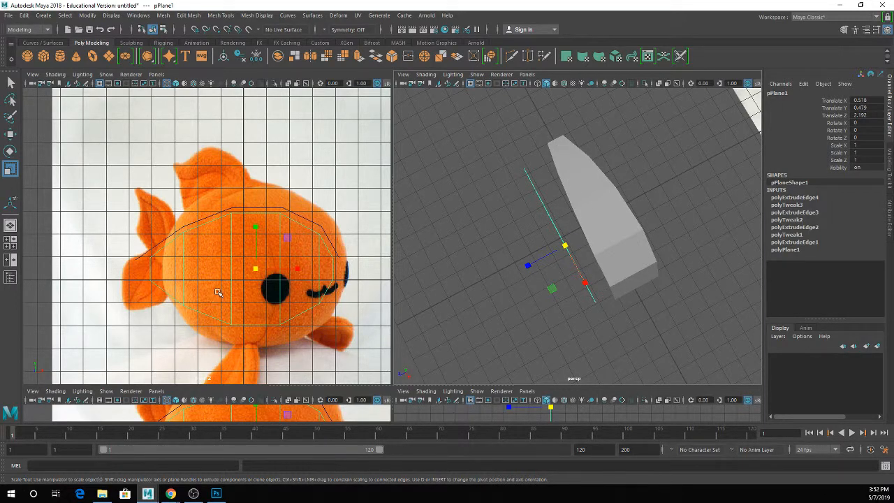
pyautogui.press('e')
pyautogui.moveTo(552, 288); pyautogui.dragTo(549, 286)
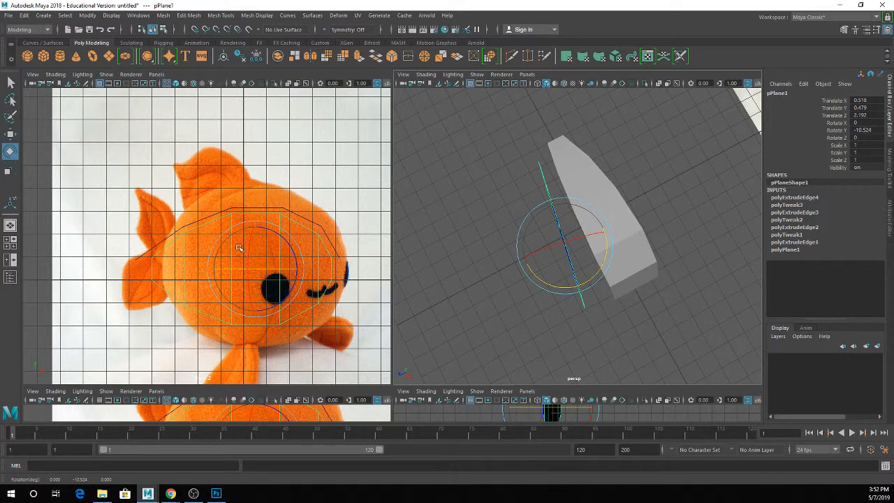
# Undo the side panel's rotation around the Y axis
pyautogui.hotkey('ctrl', 'z')
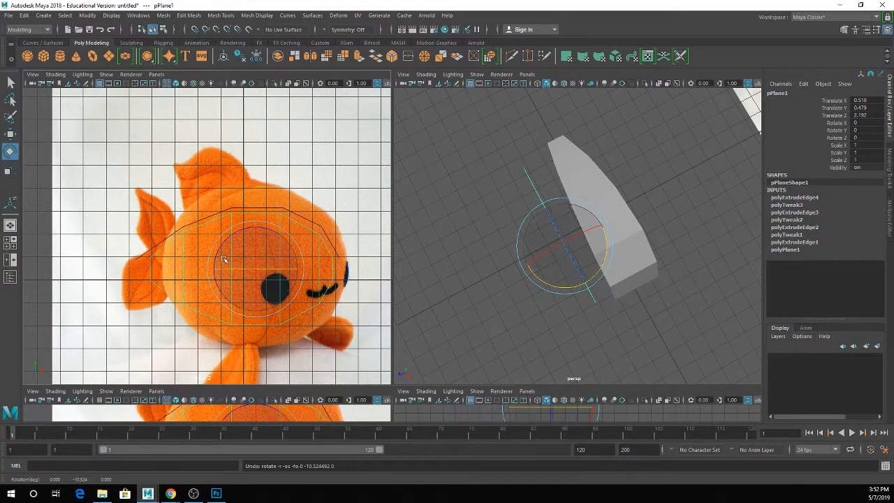
pyautogui.press('q')
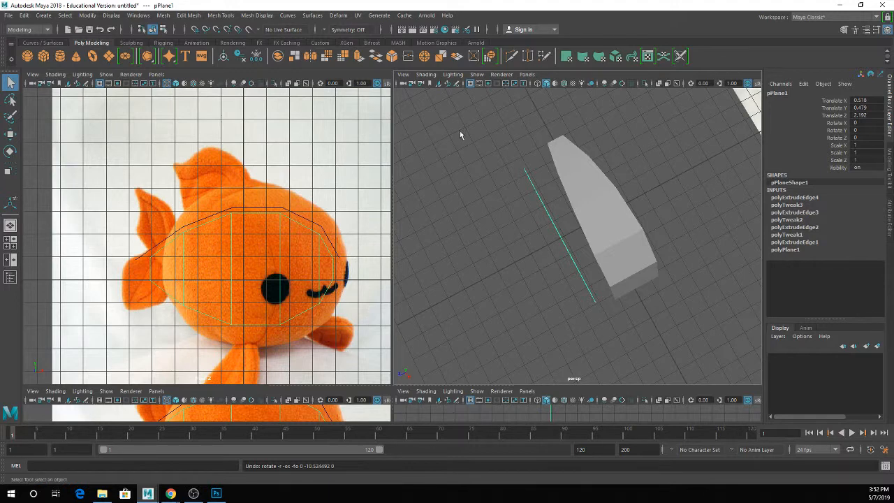
pyautogui.keyDown('alt'); pyautogui.moveTo(460, 130); pyautogui.dragTo(479, 133); pyautogui.keyUp('alt')
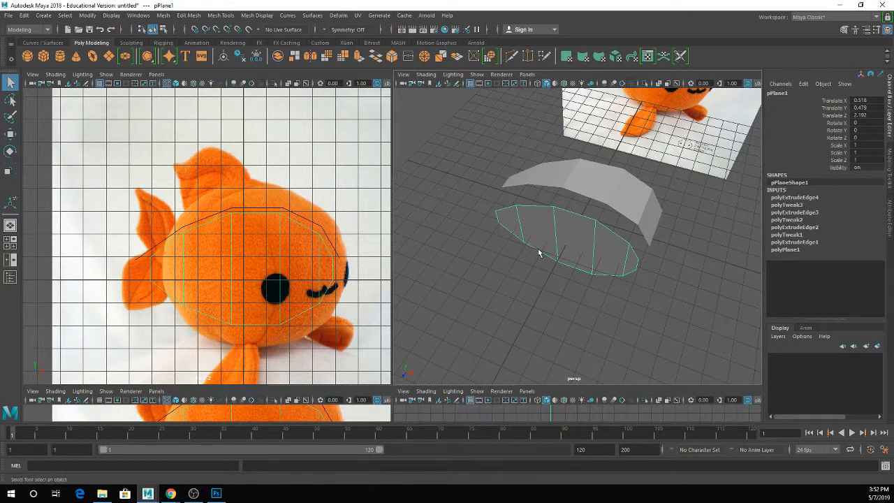
# Apply a lattice deformer with divisions 2, 5 and 2 to the side panel, and close the lattice options
pyautogui.click(340, 17)
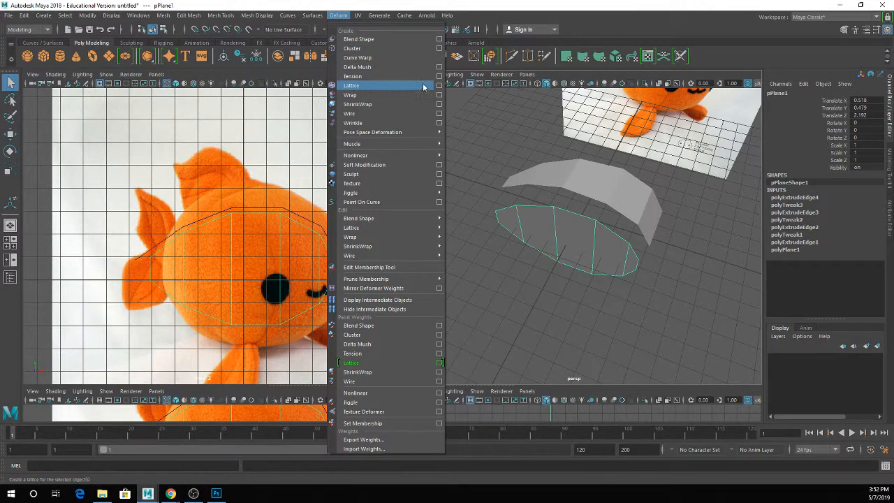
pyautogui.press('Escape')
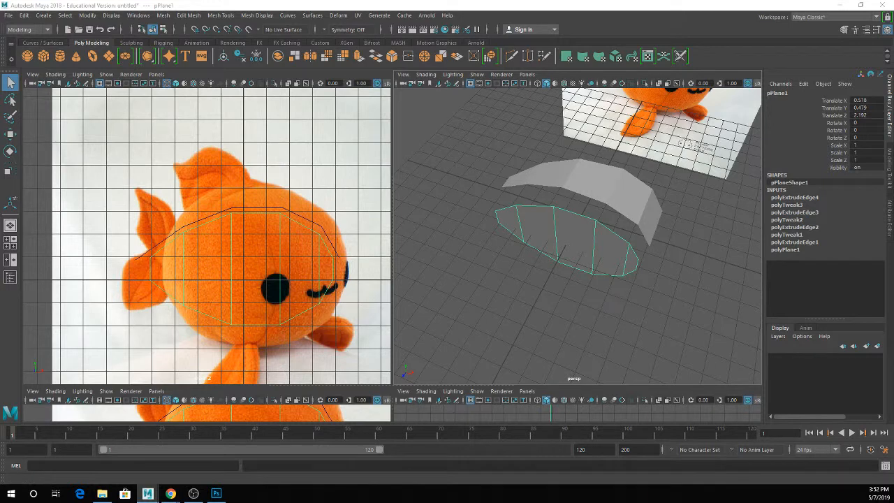
pyautogui.moveTo(244, 48); pyautogui.dragTo(403, 57)
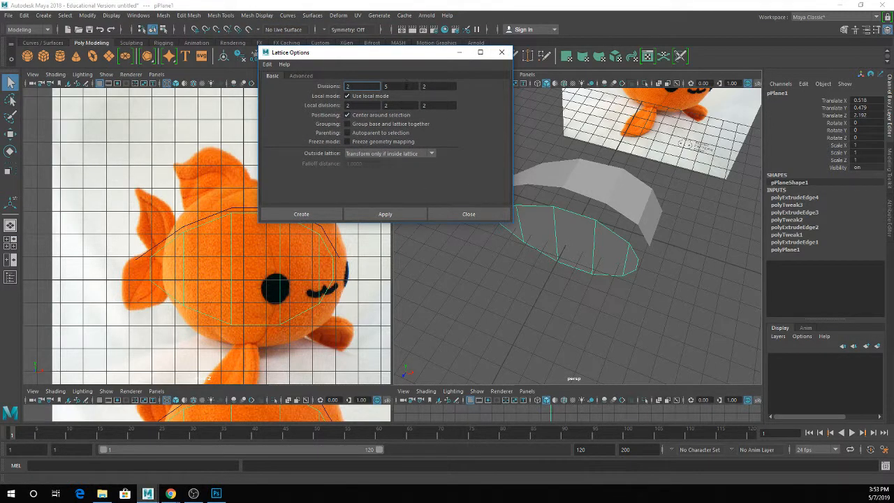
pyautogui.click(406, 86)
pyautogui.click(384, 213)
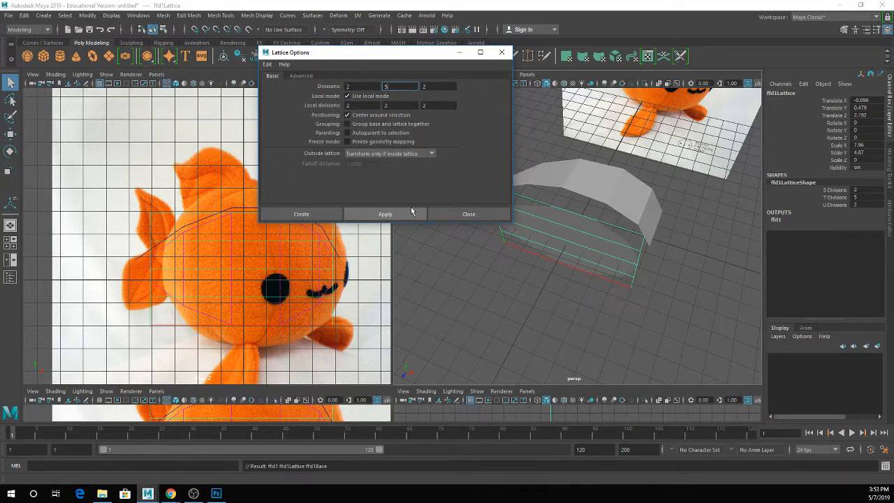
pyautogui.click(457, 213)
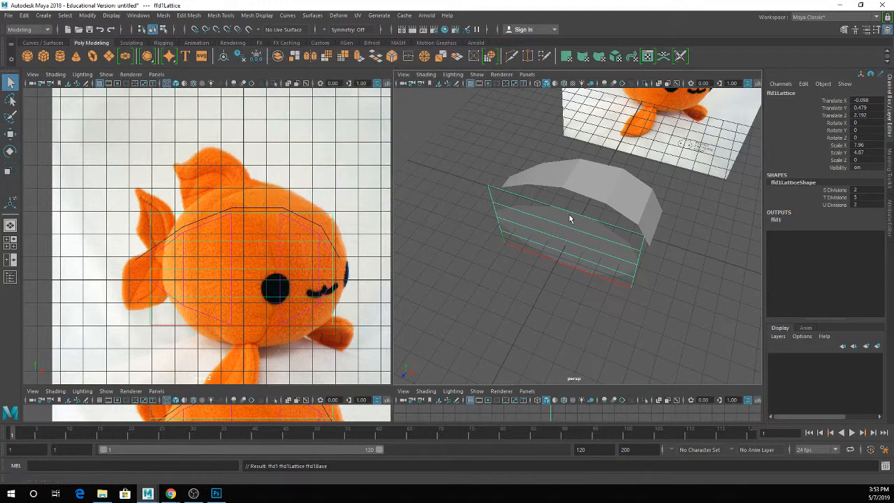
# Switch the side panel's lattice to lattice point editing
pyautogui.keyDown('alt'); pyautogui.moveTo(569, 219); pyautogui.dragTo(545, 227); pyautogui.keyUp('alt')
pyautogui.keyDown('alt'); pyautogui.moveTo(546, 179); pyautogui.dragTo(517, 206); pyautogui.keyUp('alt')
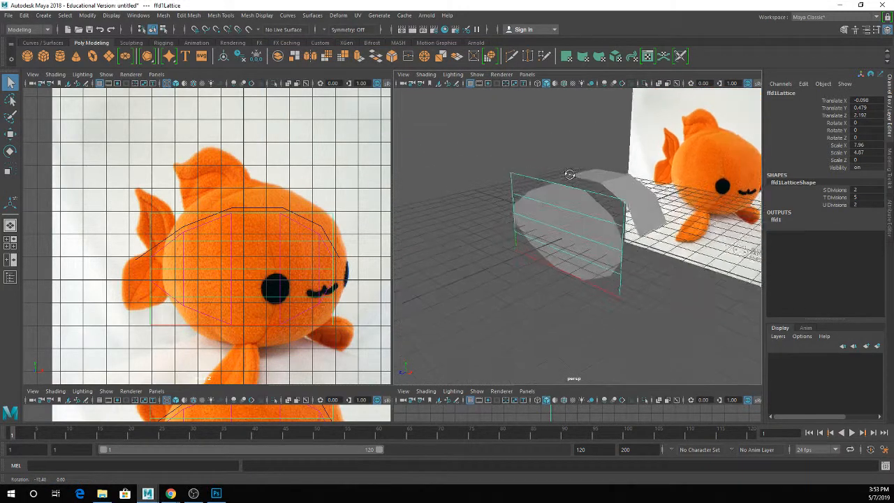
pyautogui.moveTo(517, 206); pyautogui.dragTo(514, 169, button='right')
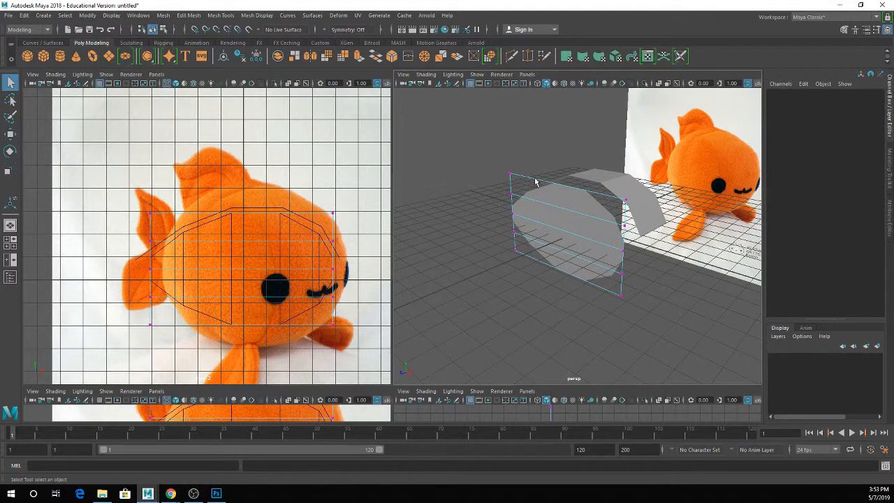
pyautogui.keyDown('alt'); pyautogui.moveTo(535, 182); pyautogui.dragTo(530, 185); pyautogui.keyUp('alt')
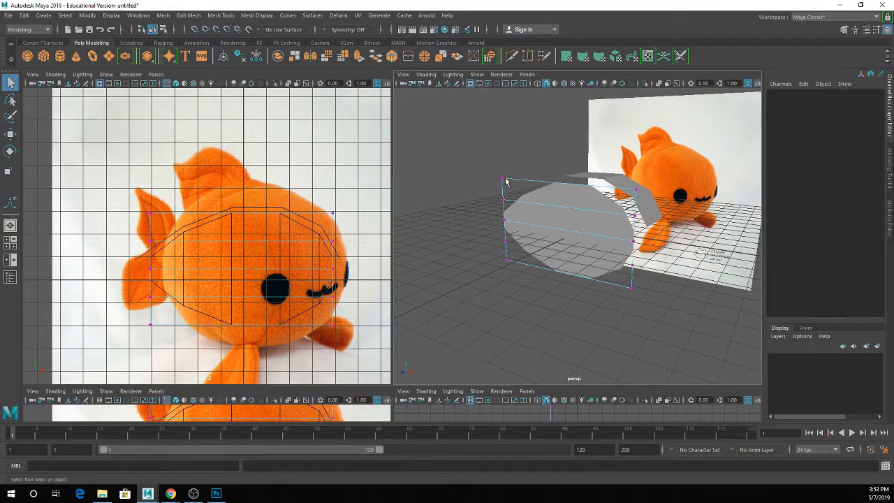
pyautogui.moveTo(506, 182); pyautogui.dragTo(497, 158, button='right')
# Try moving the lattice's upper corner point at the goldfish's tail end
pyautogui.moveTo(496, 168); pyautogui.dragTo(512, 133)
pyautogui.press('w')
pyautogui.moveTo(496, 194)
pyautogui.mouseDown()
pyautogui.moveTo(513, 209)
pyautogui.moveTo(507, 195)
pyautogui.mouseUp()
pyautogui.hotkey('ctrl', 'z')
pyautogui.hotkey('ctrl', 'z')
pyautogui.hotkey('ctrl', 'z')
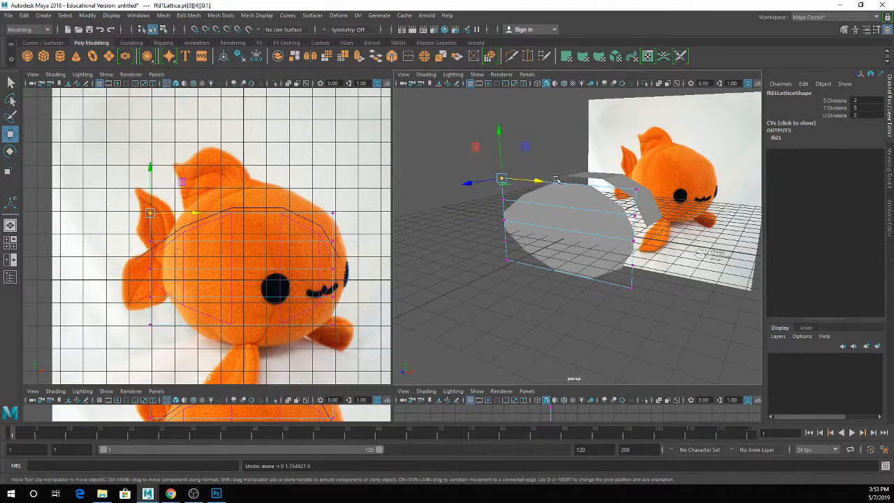
# Move all the lattice points at the tail end inward so the side panel follows the upper panel's taper
pyautogui.press('q')
pyautogui.moveTo(478, 131); pyautogui.dragTo(529, 328)
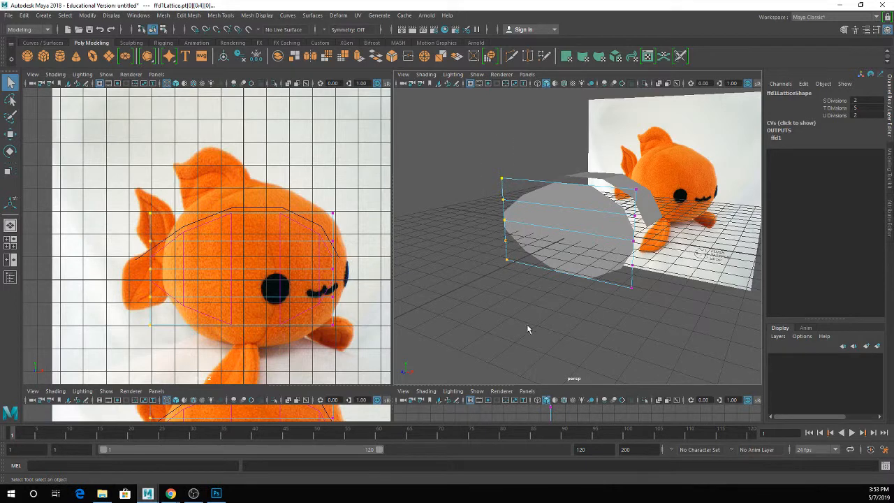
pyautogui.keyDown('alt'); pyautogui.moveTo(544, 254); pyautogui.dragTo(515, 253); pyautogui.keyUp('alt')
pyautogui.press('w')
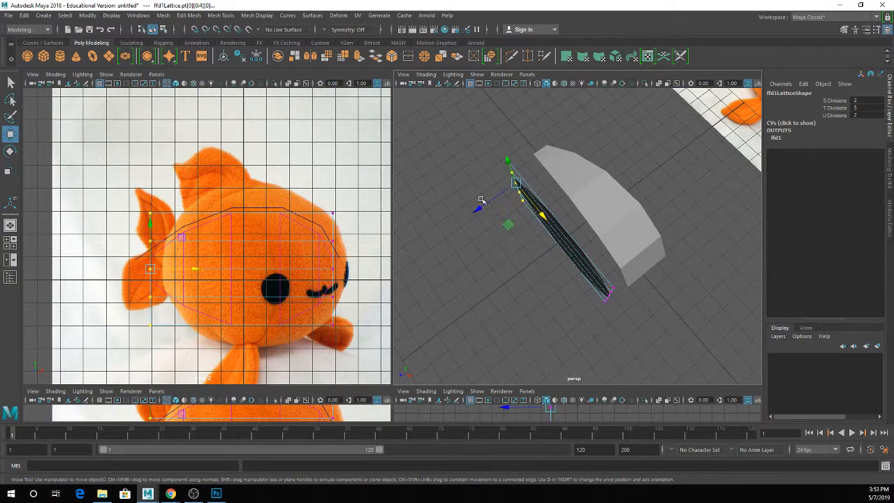
pyautogui.moveTo(478, 201); pyautogui.dragTo(503, 219)
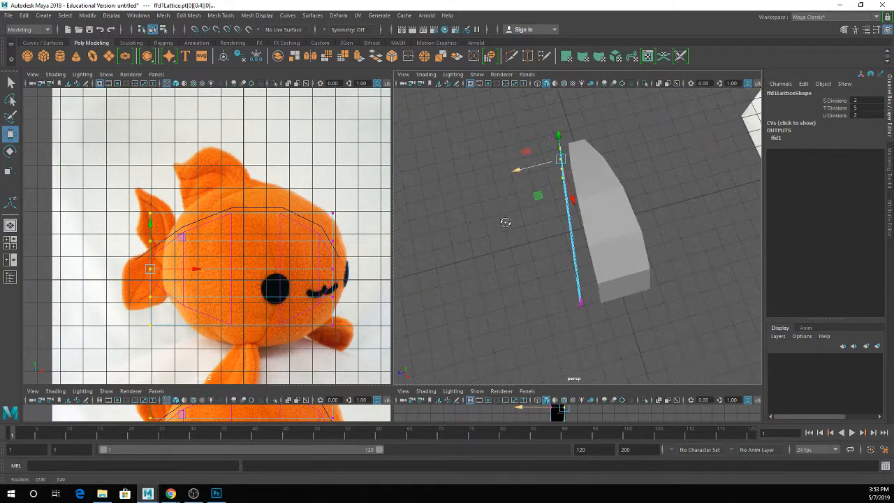
pyautogui.moveTo(538, 167)
pyautogui.mouseDown()
pyautogui.moveTo(514, 167)
pyautogui.moveTo(533, 166)
pyautogui.mouseUp()
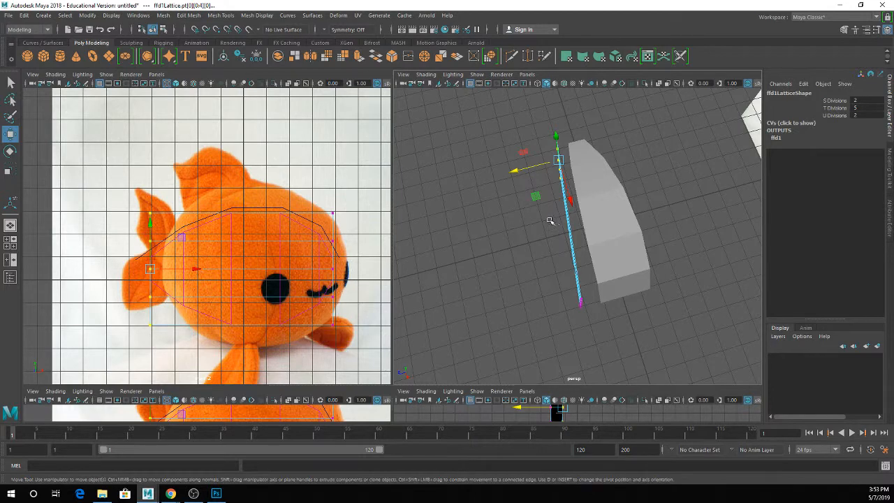
pyautogui.press('q')
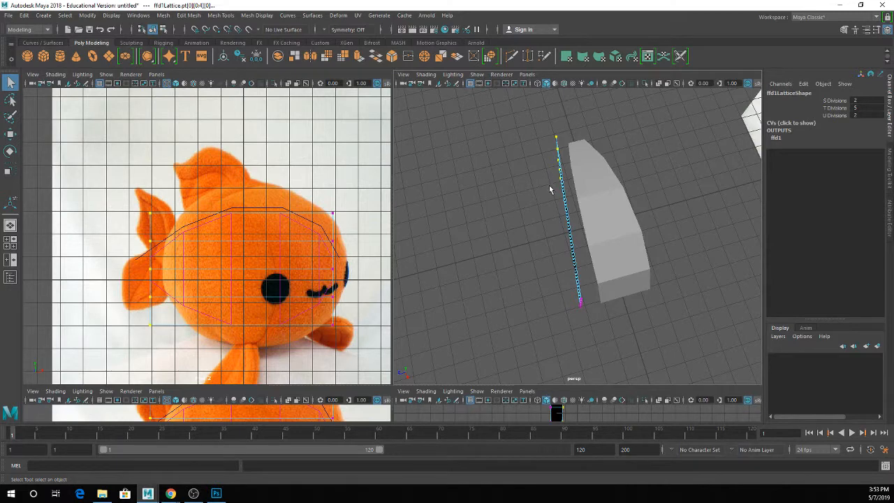
# Return to object mode and delete the side panel's construction history to bake in the lattice deformation
pyautogui.moveTo(560, 177); pyautogui.dragTo(594, 160, button='right')
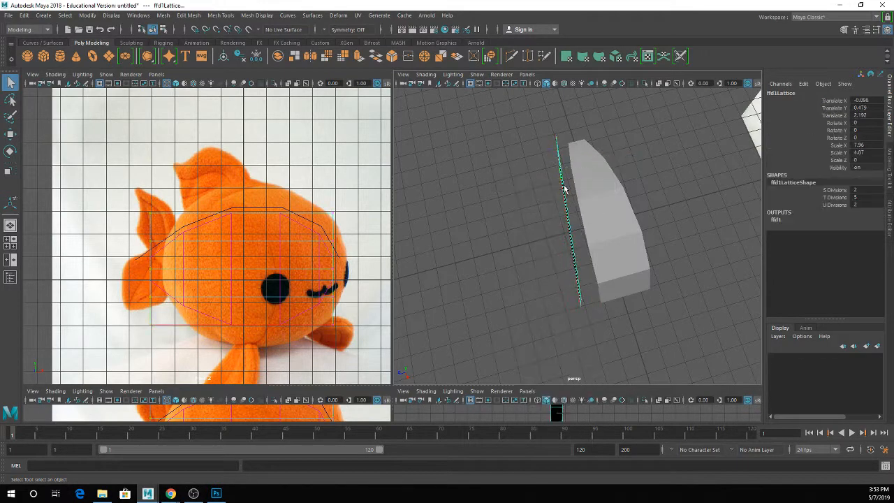
pyautogui.keyDown('alt'); pyautogui.moveTo(562, 202); pyautogui.dragTo(589, 183); pyautogui.keyUp('alt')
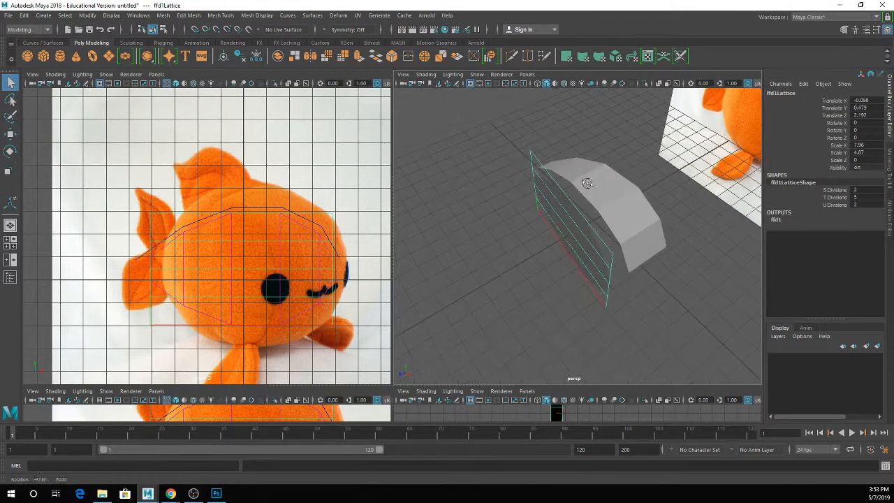
pyautogui.click(552, 190)
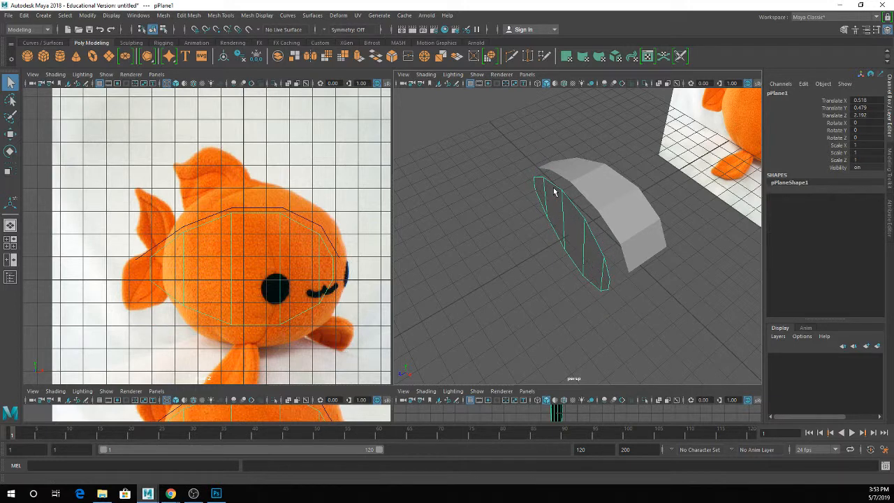
pyautogui.keyDown('alt'); pyautogui.moveTo(593, 223); pyautogui.dragTo(559, 234); pyautogui.keyUp('alt')
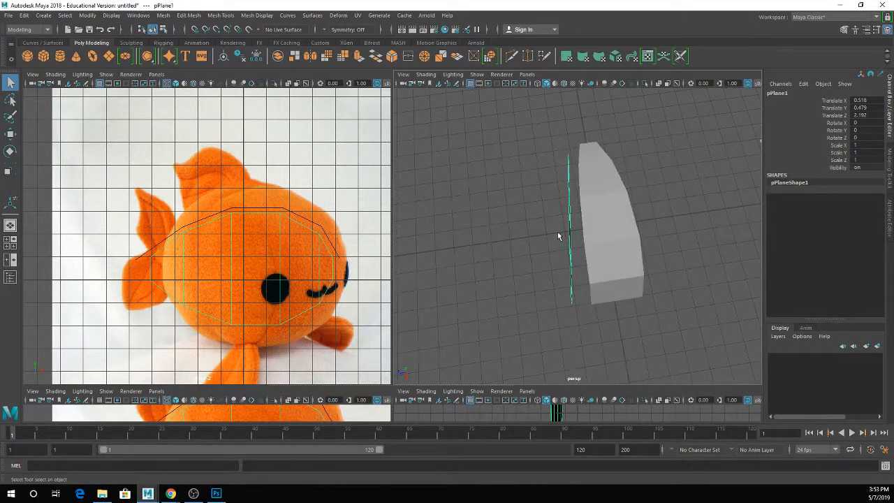
pyautogui.press('w')
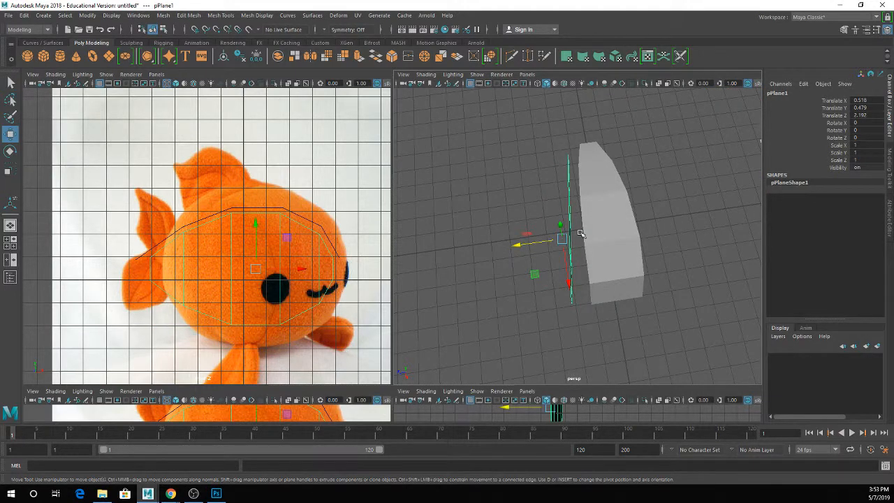
pyautogui.keyDown('alt'); pyautogui.moveTo(581, 234); pyautogui.dragTo(563, 232); pyautogui.keyUp('alt')
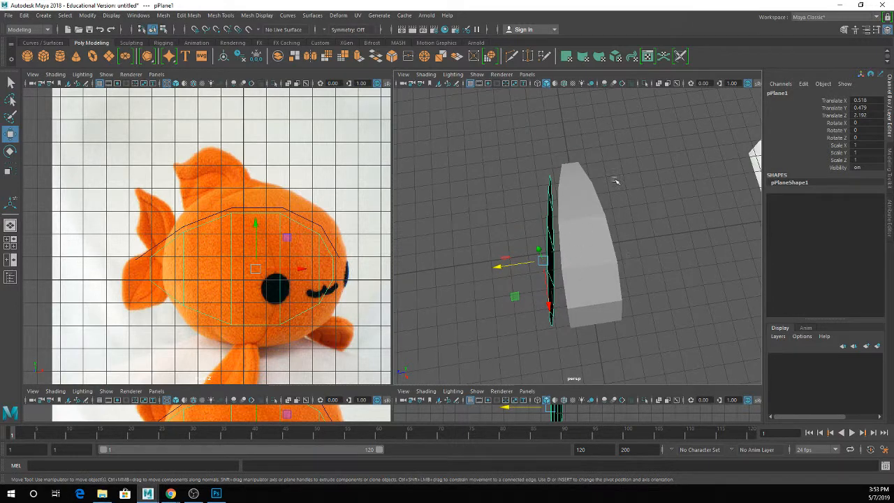
# Duplicate the upper panel and flip the copy upside down by setting its Scale Y to -1
pyautogui.keyDown('alt'); pyautogui.moveTo(615, 247); pyautogui.dragTo(589, 201); pyautogui.keyUp('alt')
pyautogui.click(591, 197)
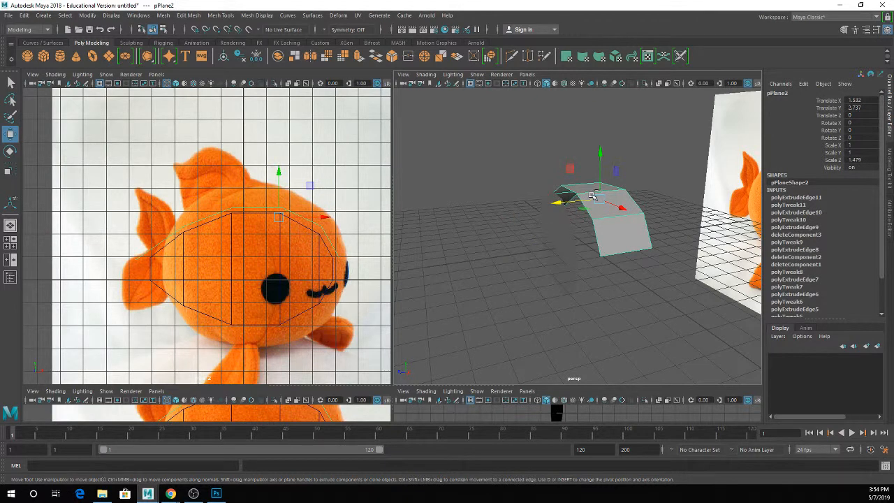
pyautogui.hotkey('ctrl', 'd')
pyautogui.press('r')
pyautogui.moveTo(599, 155); pyautogui.dragTo(596, 261)
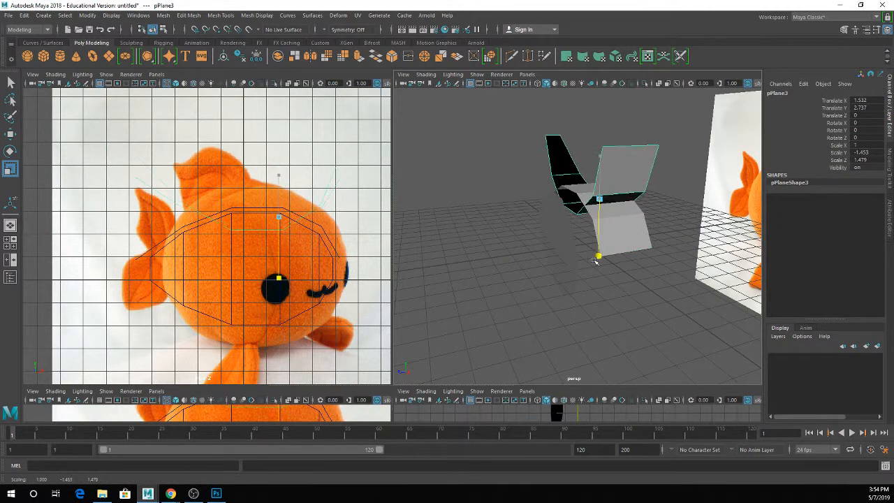
pyautogui.hotkey('ctrl', 'z')
pyautogui.click(870, 153)
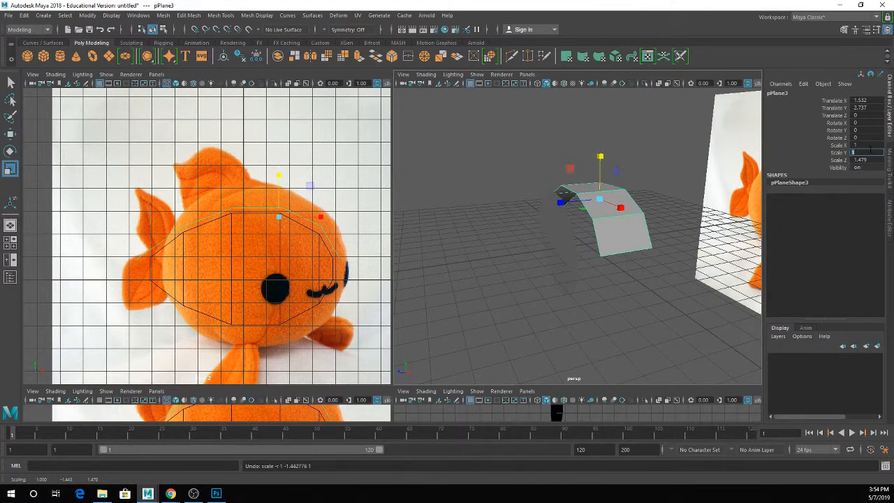
pyautogui.write('-1')
pyautogui.press('Return')
# Move the flipped panel straight down to about -1.825 in Y, along the goldfish's underside
pyautogui.press('w')
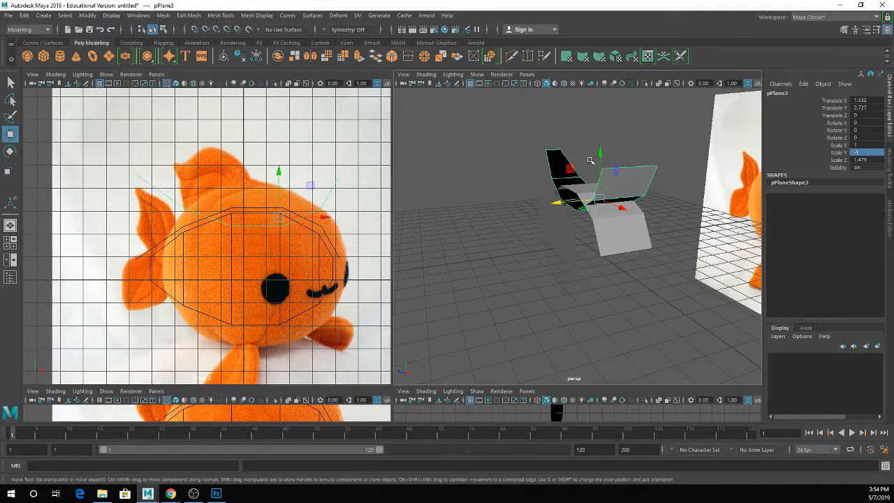
pyautogui.moveTo(599, 167); pyautogui.dragTo(590, 248)
pyautogui.keyDown('alt'); pyautogui.moveTo(613, 193); pyautogui.dragTo(596, 179); pyautogui.keyUp('alt')
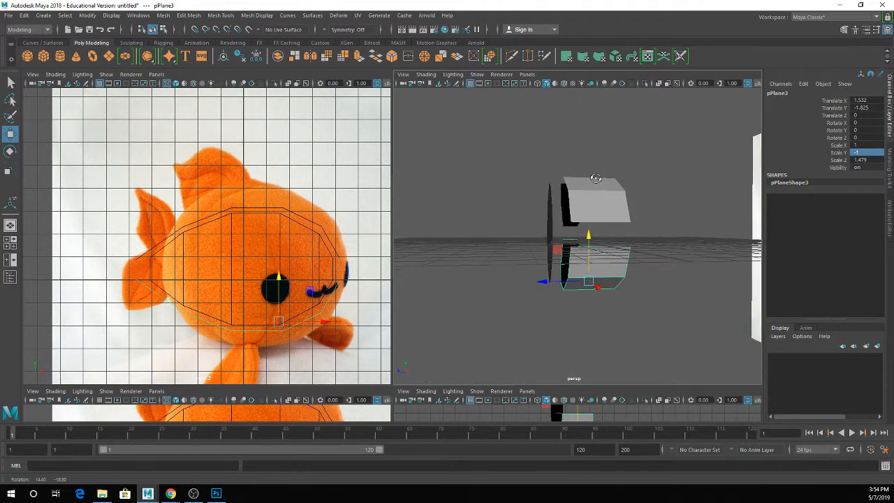
pyautogui.keyDown('alt'); pyautogui.moveTo(617, 242); pyautogui.dragTo(599, 221); pyautogui.keyUp('alt')
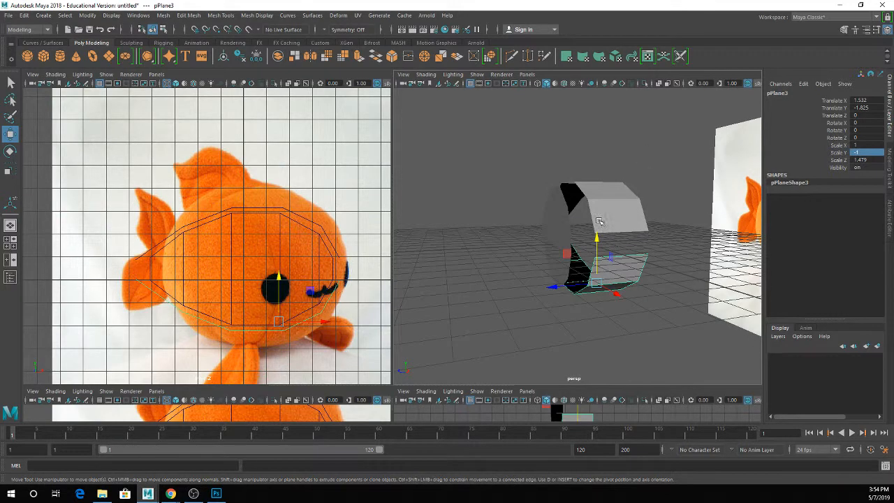
# Duplicate the side panel and try flipping the copy with a Scale X of -1
pyautogui.click(558, 218)
pyautogui.hotkey('ctrl', 'd')
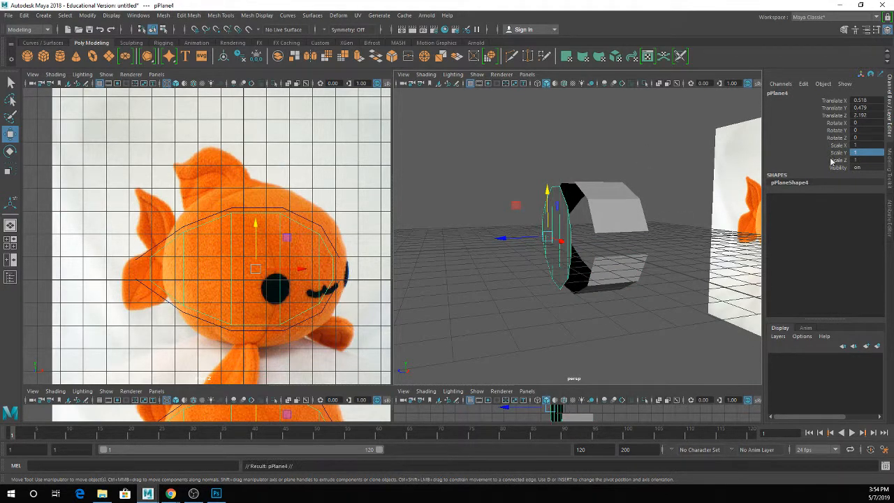
pyautogui.doubleClick(863, 145)
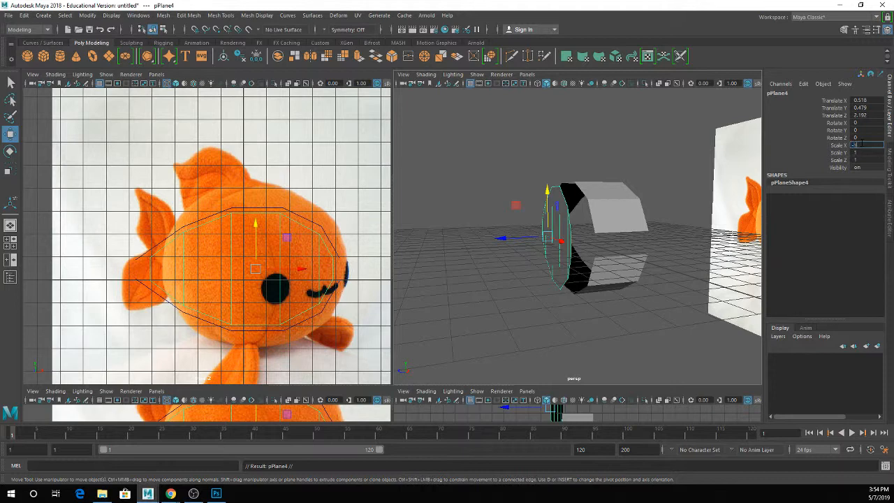
pyautogui.write('-1')
pyautogui.press('Return')
pyautogui.hotkey('ctrl', 'z')
# Mirror the duplicated side panel by setting its Scale Z to -1
pyautogui.doubleClick(858, 160)
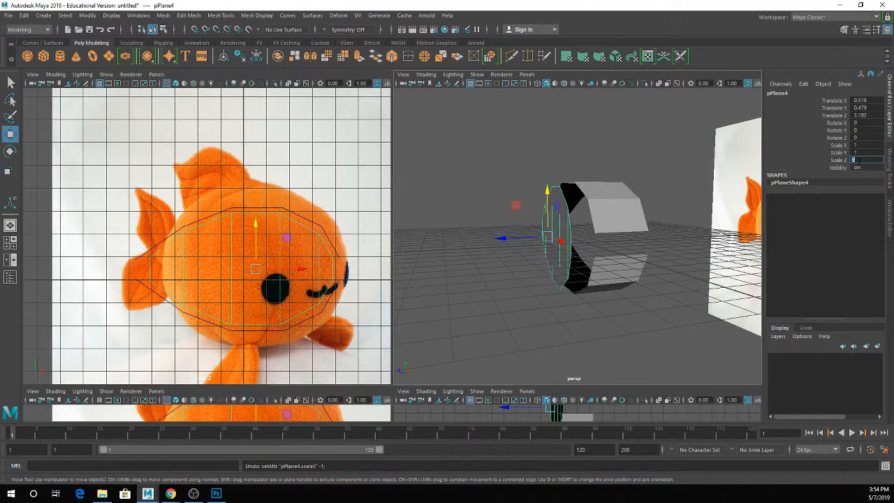
pyautogui.write('-1')
pyautogui.press('Return')
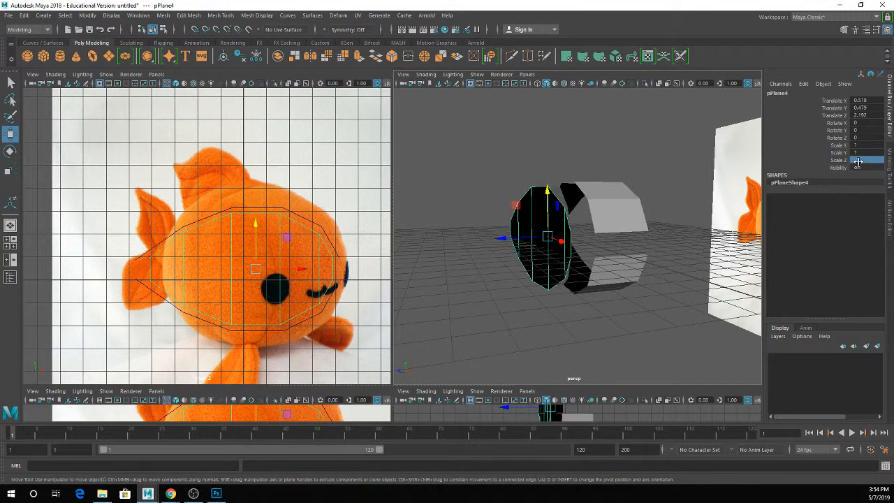
pyautogui.keyDown('alt'); pyautogui.moveTo(668, 145); pyautogui.dragTo(572, 226); pyautogui.keyUp('alt')
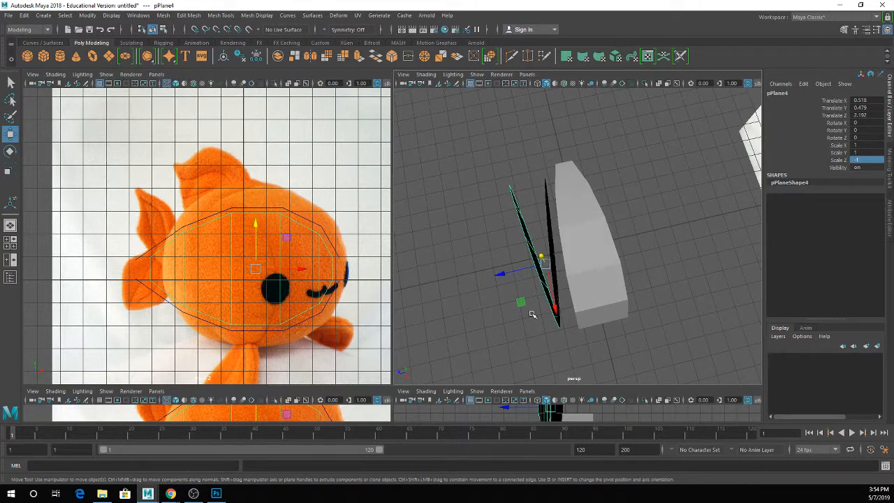
pyautogui.keyDown('alt'); pyautogui.moveTo(537, 257); pyautogui.dragTo(538, 224); pyautogui.keyUp('alt')
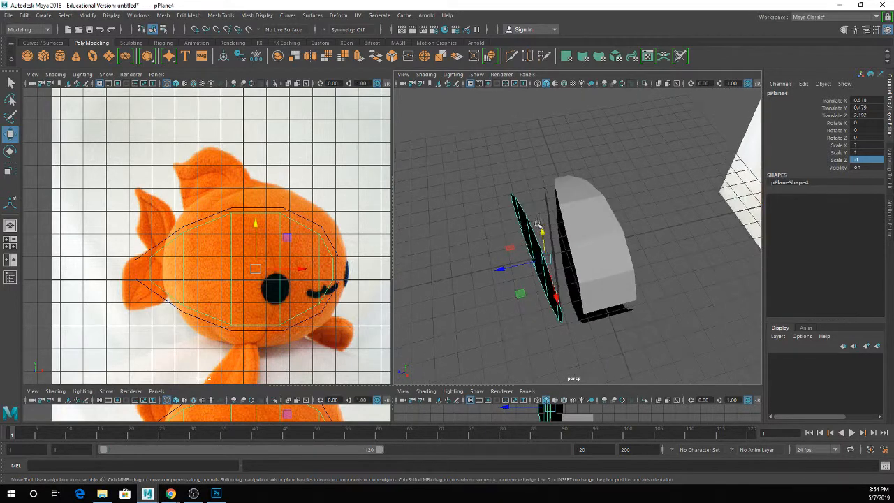
# Discard the mirrored copy of the side panel and show the original side panel in a wireframe top view
pyautogui.click(490, 260)
pyautogui.click(556, 258)
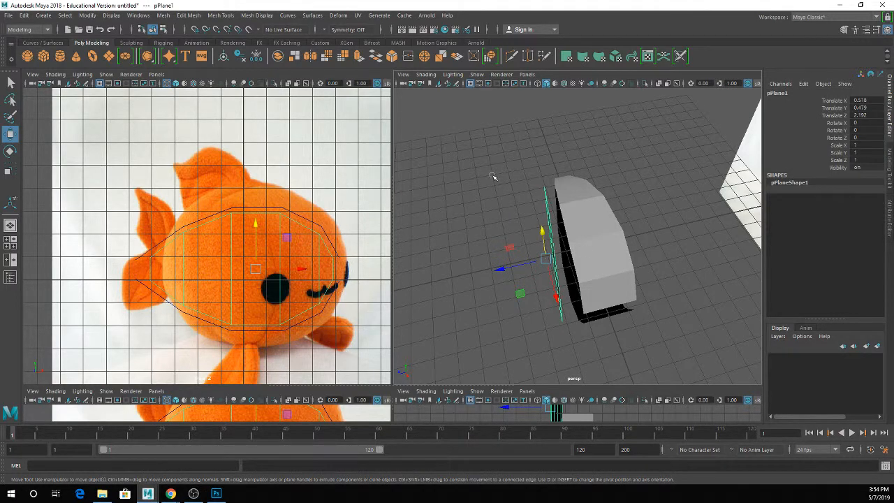
pyautogui.press('space')
pyautogui.moveTo(493, 176); pyautogui.dragTo(450, 160)
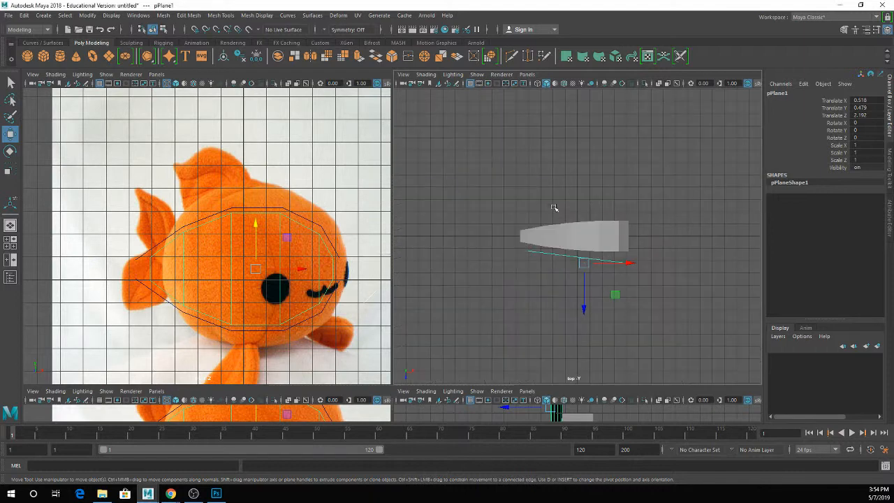
pyautogui.scroll(5, 596, 269)
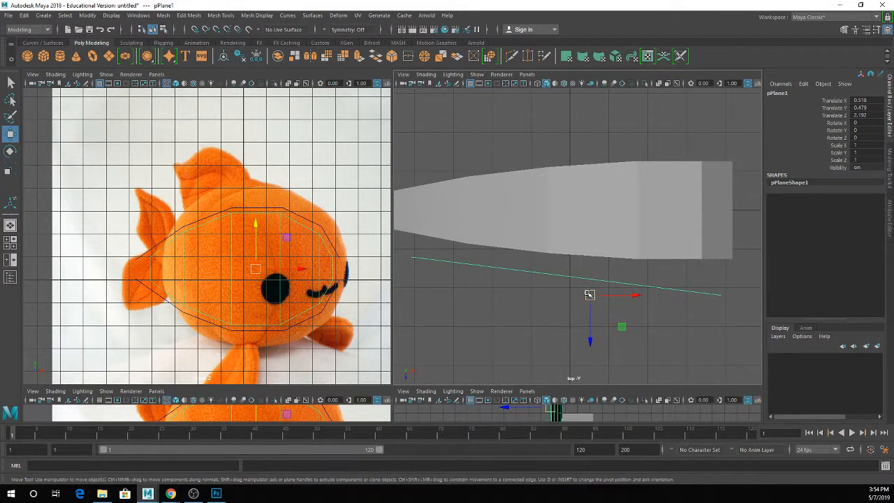
pyautogui.scroll(-4, 590, 295)
pyautogui.press('4')
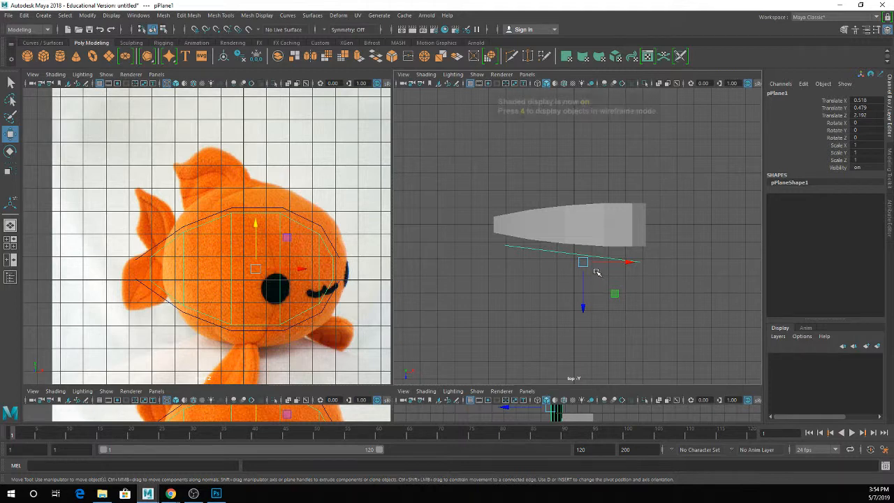
pyautogui.scroll(3, 598, 269)
# Move the side panel's pivot onto the body's centreline, snapping it to the grid origin
pyautogui.press('d')
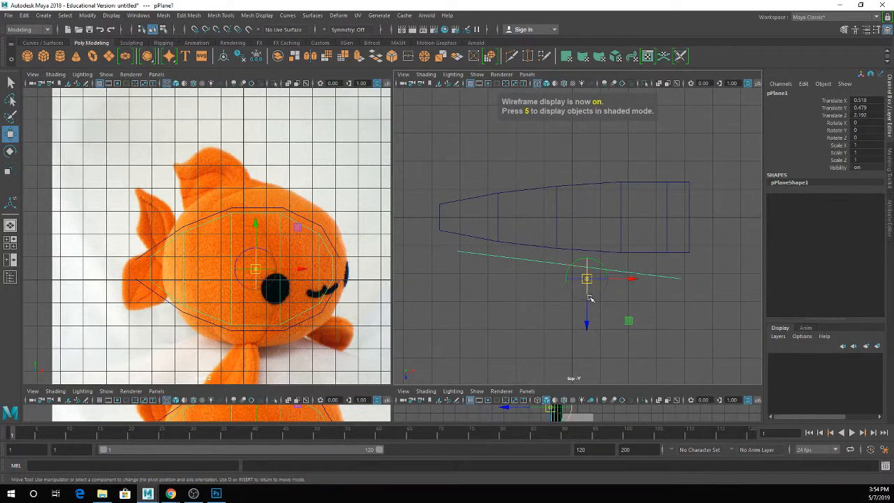
pyautogui.moveTo(587, 279); pyautogui.dragTo(459, 140)
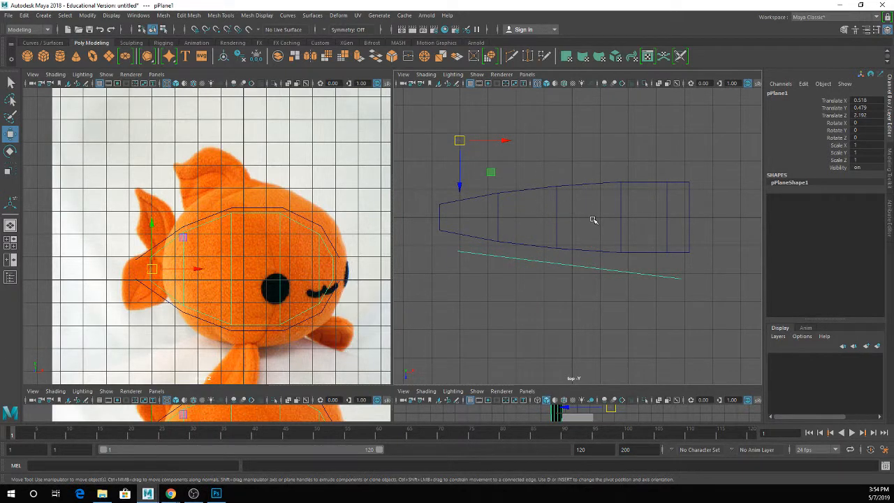
pyautogui.press('d')
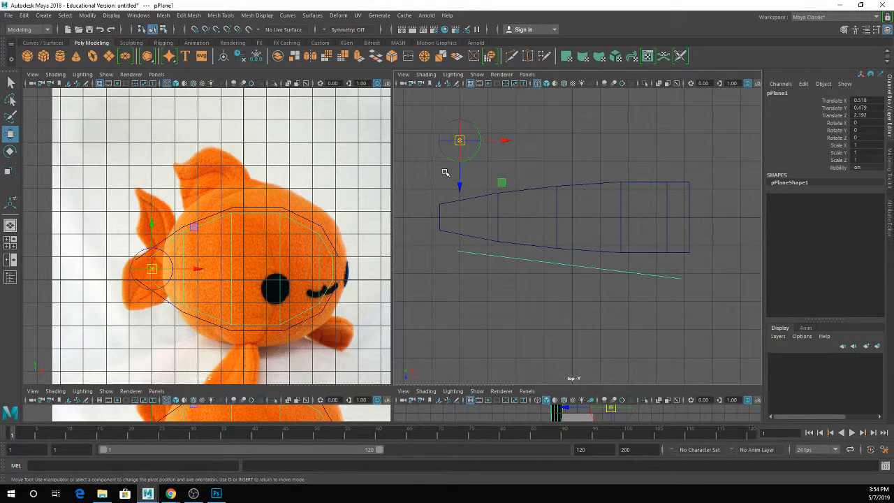
pyautogui.press('x')
pyautogui.moveTo(460, 141); pyautogui.dragTo(574, 217)
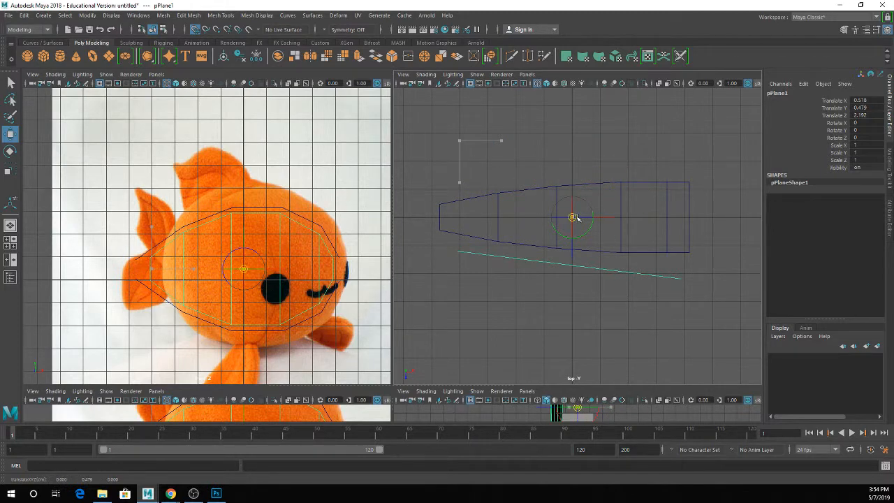
pyautogui.press('d')
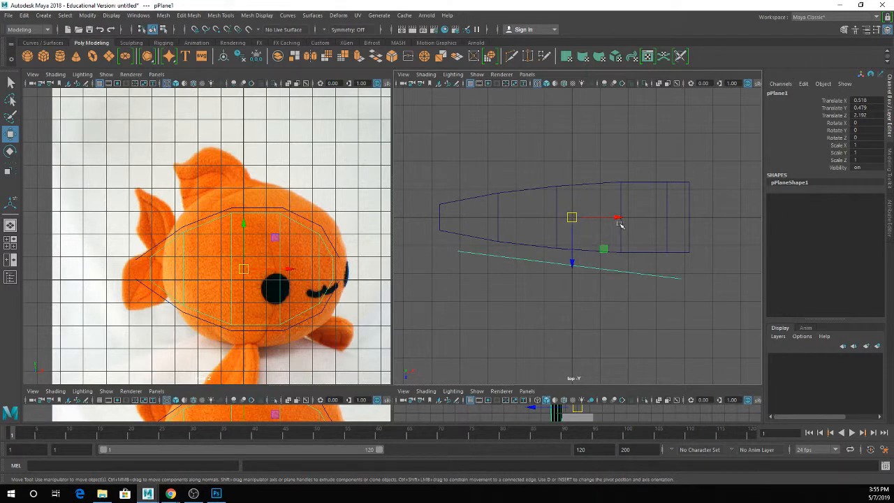
# Duplicate the side panel, mirror the copy across the body with a Scale Z of -1, and return to the shaded perspective view
pyautogui.hotkey('ctrl', 'd')
pyautogui.click(856, 160)
pyautogui.write('-1')
pyautogui.press('Return')
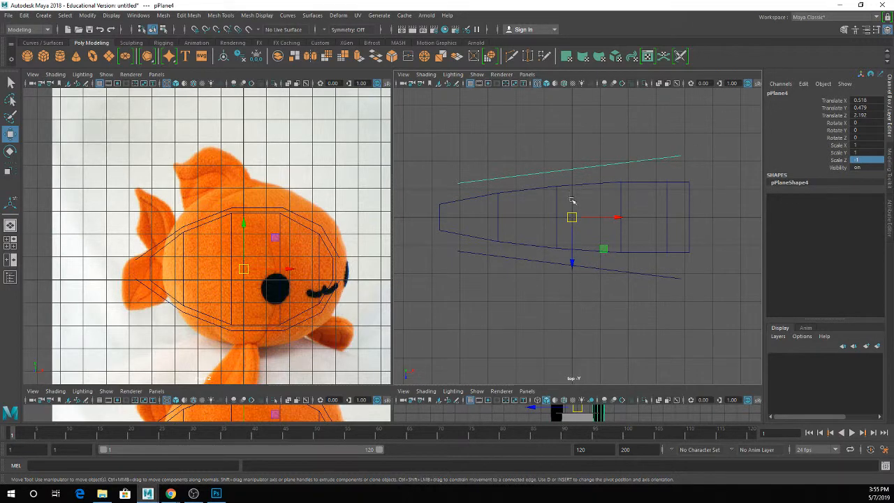
pyautogui.press('space')
pyautogui.press('space')
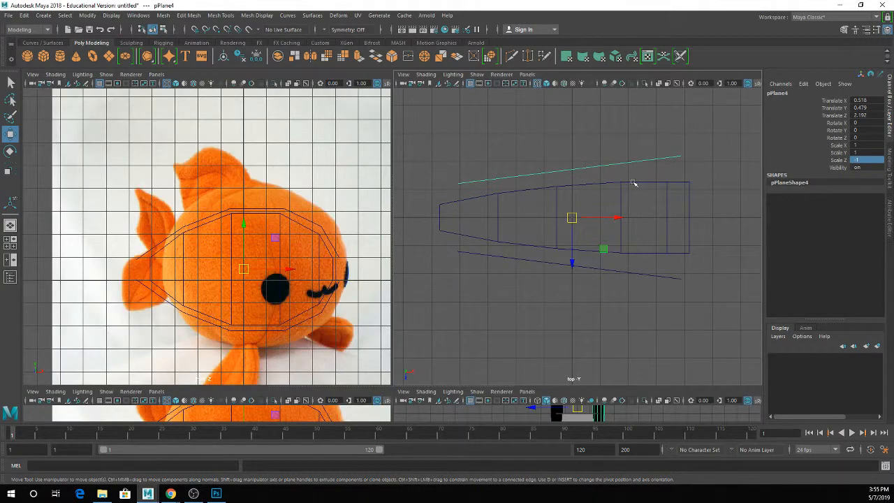
pyautogui.press('space')
pyautogui.moveTo(632, 177); pyautogui.dragTo(630, 150)
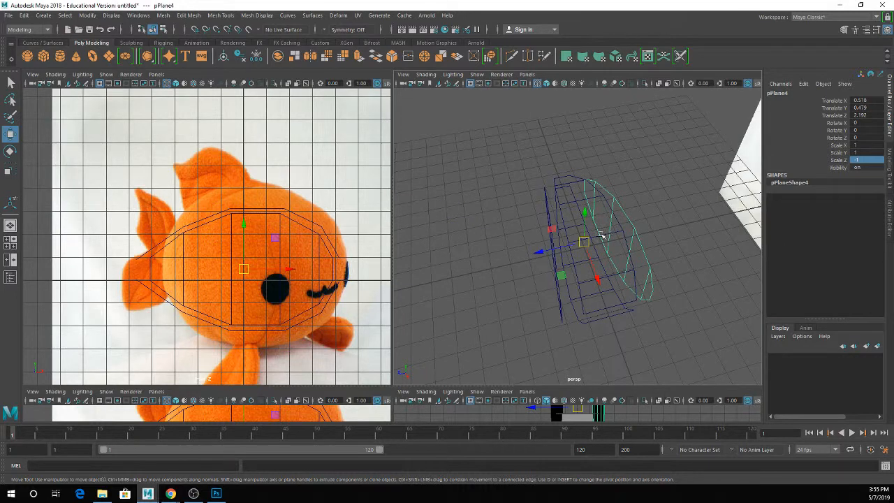
pyautogui.press('5')
# Freeze the scale of all four body panels together and clear the selection
pyautogui.moveTo(644, 240)
pyautogui.keyDown('alt'); pyautogui.mouseDown()
pyautogui.moveTo(618, 198)
pyautogui.moveTo(629, 189)
pyautogui.mouseUp(); pyautogui.keyUp('alt')
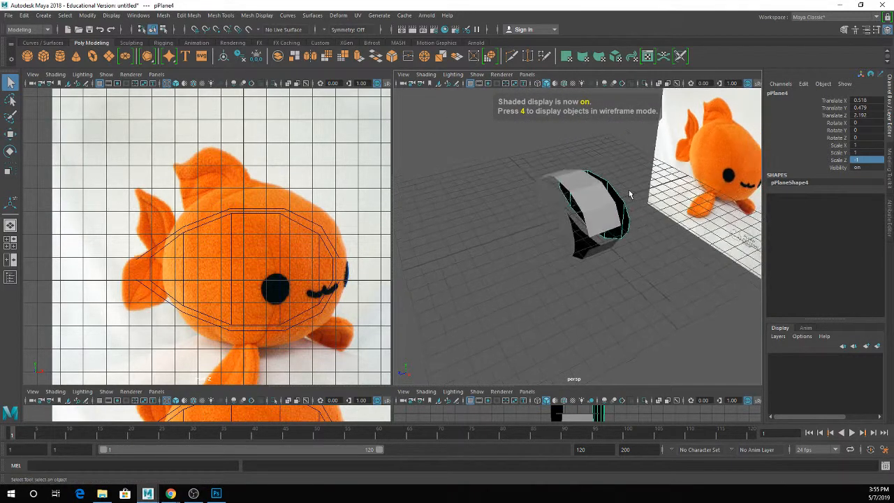
pyautogui.click(594, 197)
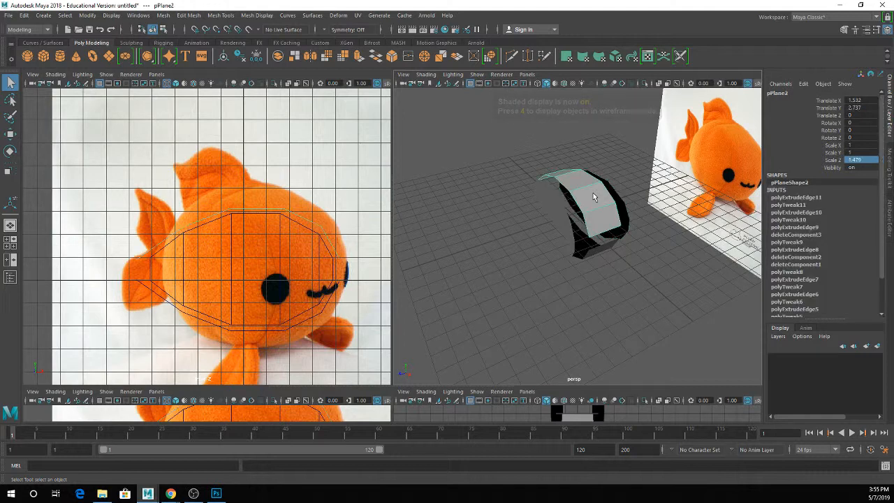
pyautogui.keyDown('alt'); pyautogui.moveTo(608, 230); pyautogui.dragTo(615, 225); pyautogui.keyUp('alt')
pyautogui.click(614, 225)
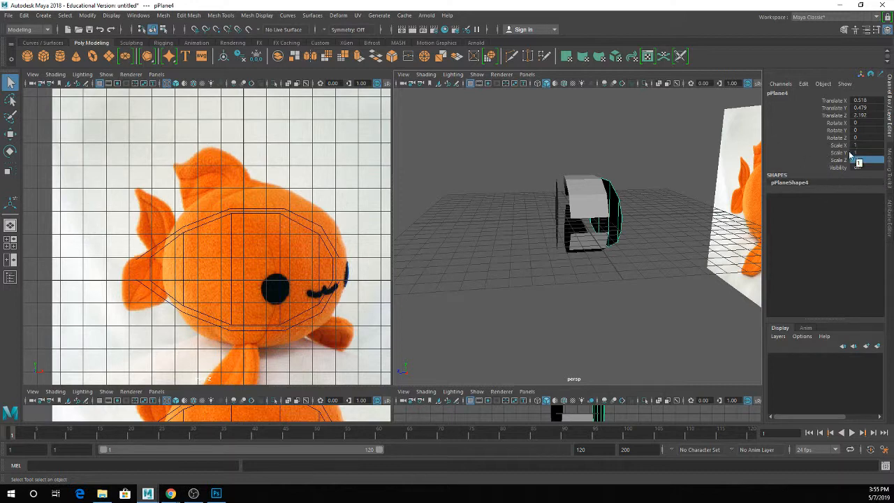
pyautogui.click(595, 241)
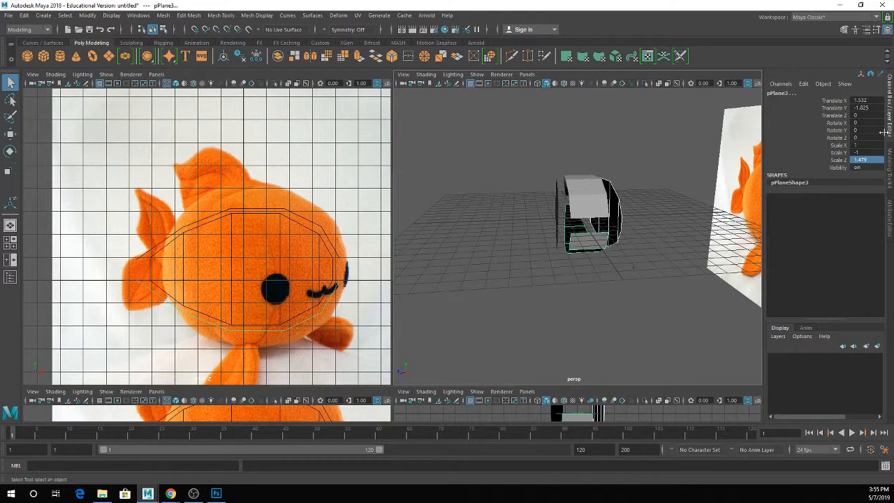
pyautogui.rightClick(817, 138)
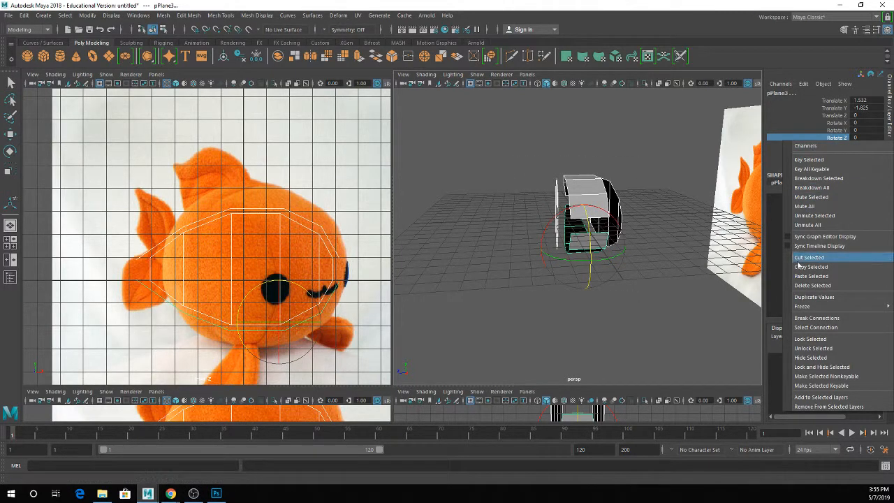
pyautogui.moveTo(807, 309)
pyautogui.click(750, 329)
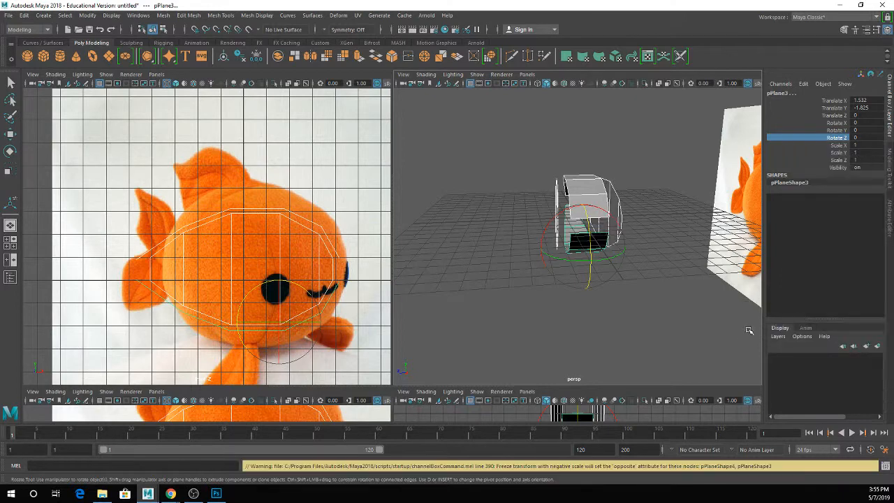
pyautogui.press('q')
pyautogui.click(656, 205)
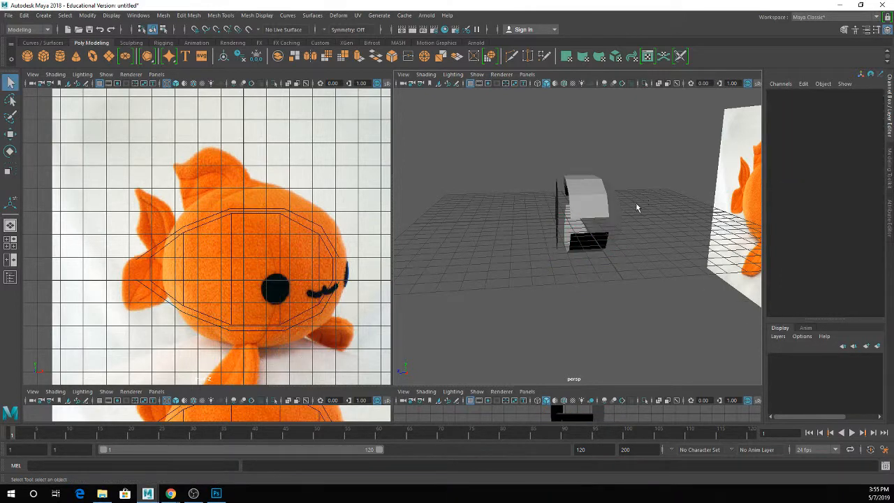
# Reverse the normals of the mirrored side panel and the underside panel
pyautogui.scroll(3, 638, 208)
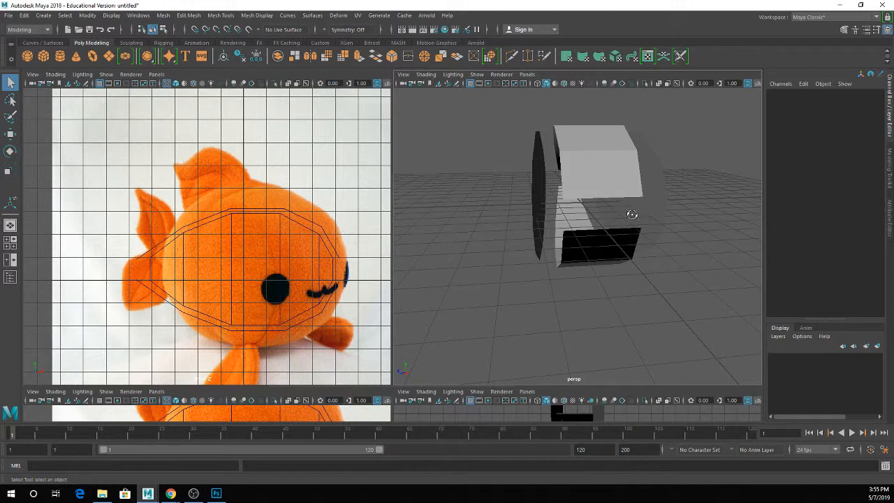
pyautogui.keyDown('alt'); pyautogui.moveTo(630, 213); pyautogui.dragTo(608, 200); pyautogui.keyUp('alt')
pyautogui.click(651, 170)
pyautogui.keyDown('alt'); pyautogui.moveTo(674, 210); pyautogui.dragTo(637, 231); pyautogui.keyUp('alt')
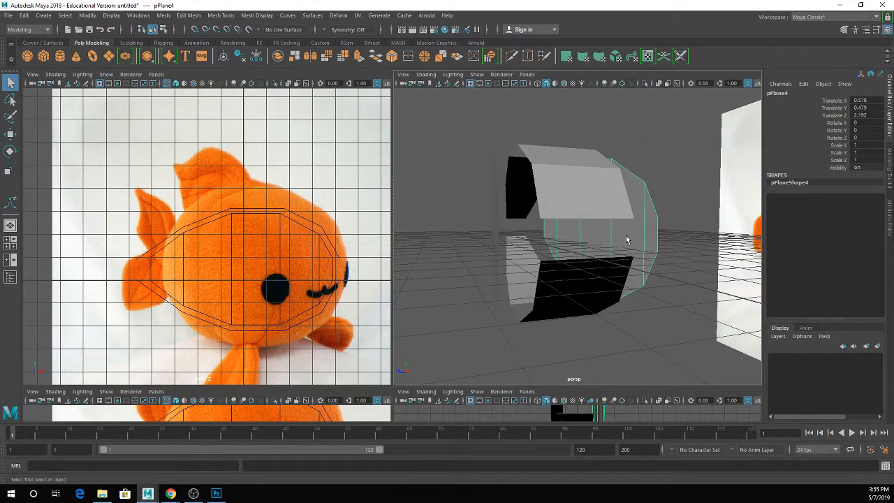
pyautogui.keyDown('alt'); pyautogui.moveTo(584, 236); pyautogui.dragTo(603, 232); pyautogui.keyUp('alt')
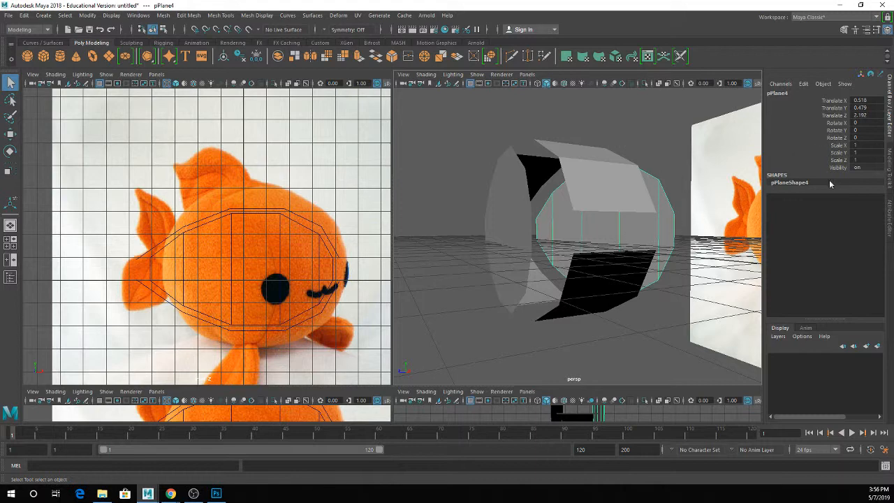
pyautogui.click(586, 278)
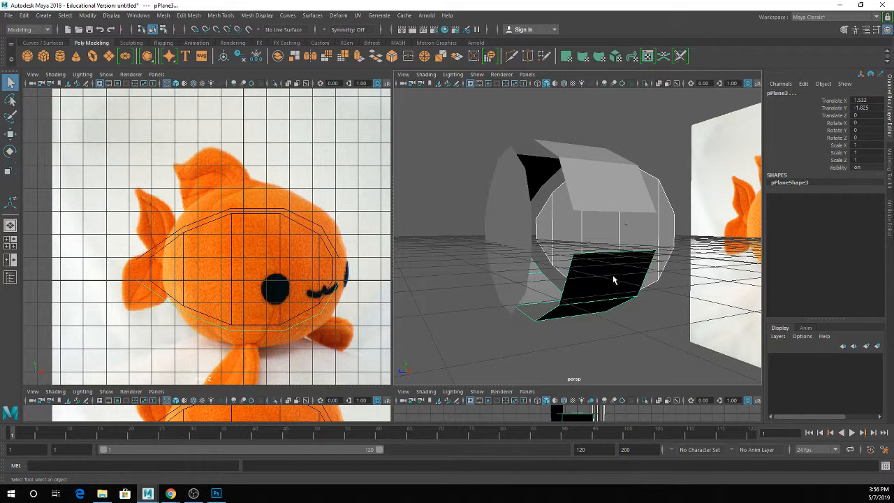
pyautogui.click(265, 17)
pyautogui.click(259, 58)
pyautogui.click(618, 133)
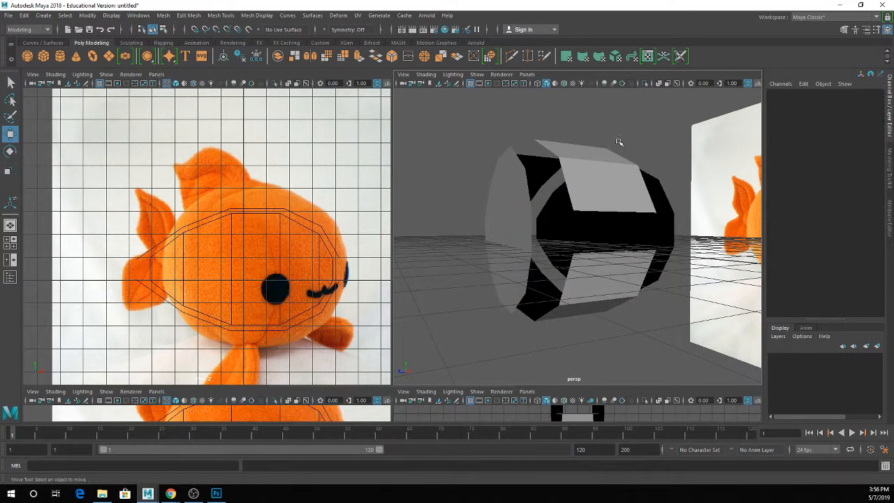
# Combine the upper panel and the underside panel into one mesh
pyautogui.keyDown('alt'); pyautogui.moveTo(629, 241); pyautogui.dragTo(585, 180); pyautogui.keyUp('alt')
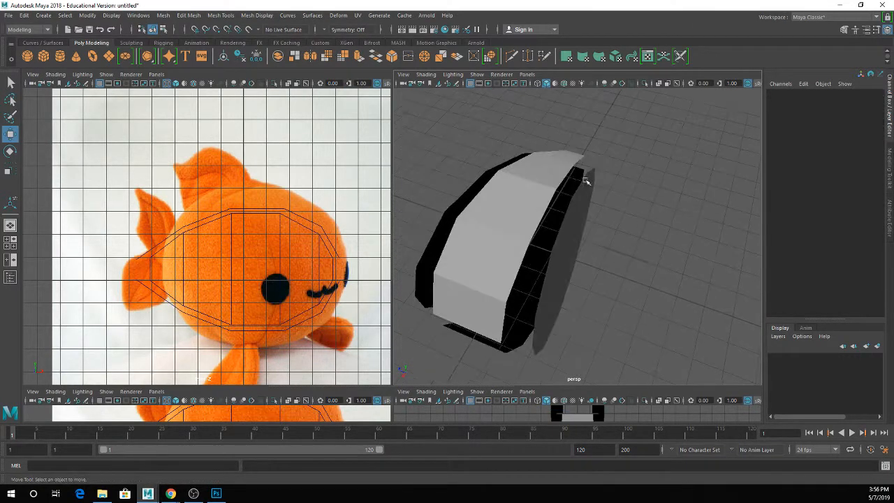
pyautogui.keyDown('alt'); pyautogui.moveTo(542, 250); pyautogui.dragTo(596, 234); pyautogui.keyUp('alt')
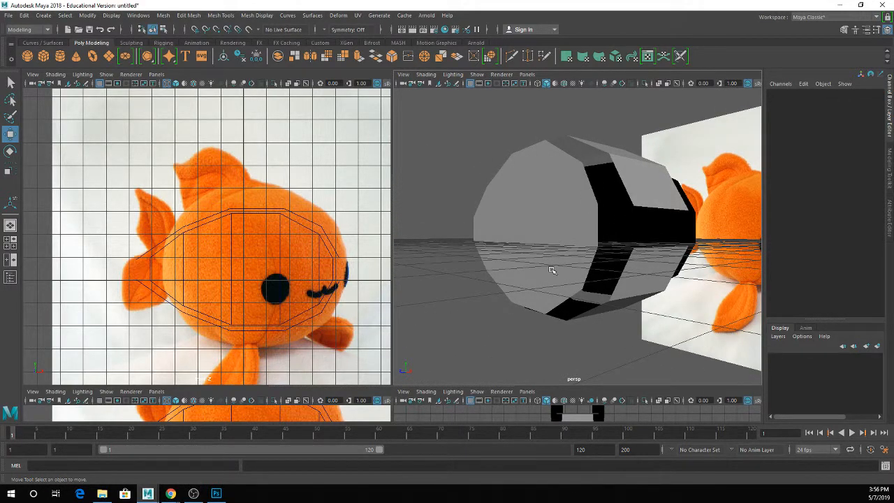
pyautogui.keyDown('alt'); pyautogui.moveTo(552, 271); pyautogui.dragTo(550, 243); pyautogui.keyUp('alt')
pyautogui.click(550, 243)
pyautogui.click(545, 325)
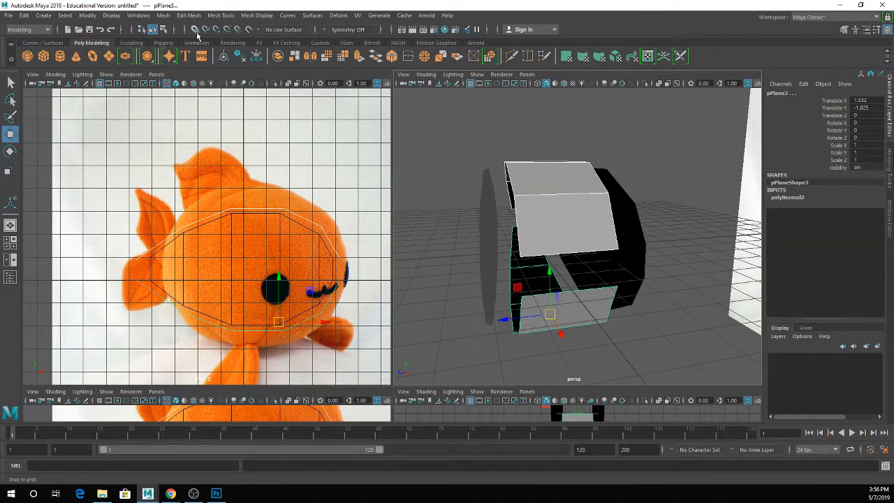
pyautogui.click(163, 16)
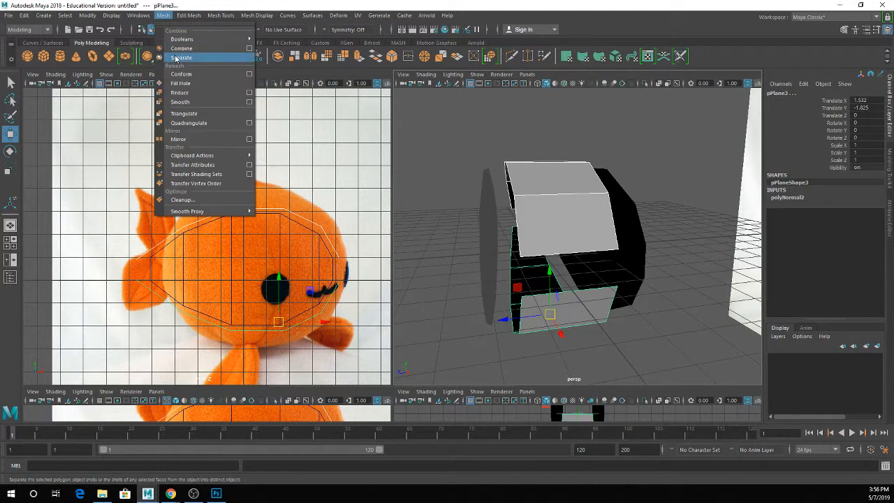
pyautogui.click(180, 48)
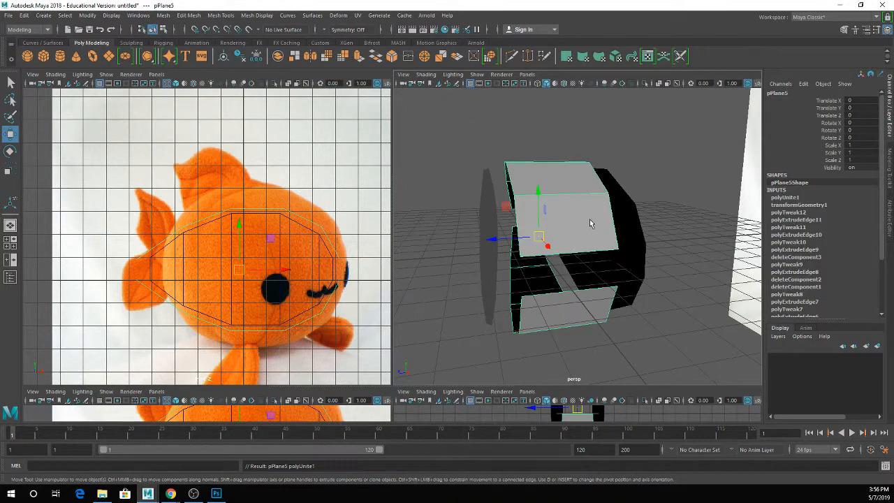
# Bridge the front edges of the upper and underside parts to close the gap at the face, and return to object mode
pyautogui.moveTo(563, 225); pyautogui.dragTo(563, 201, button='right')
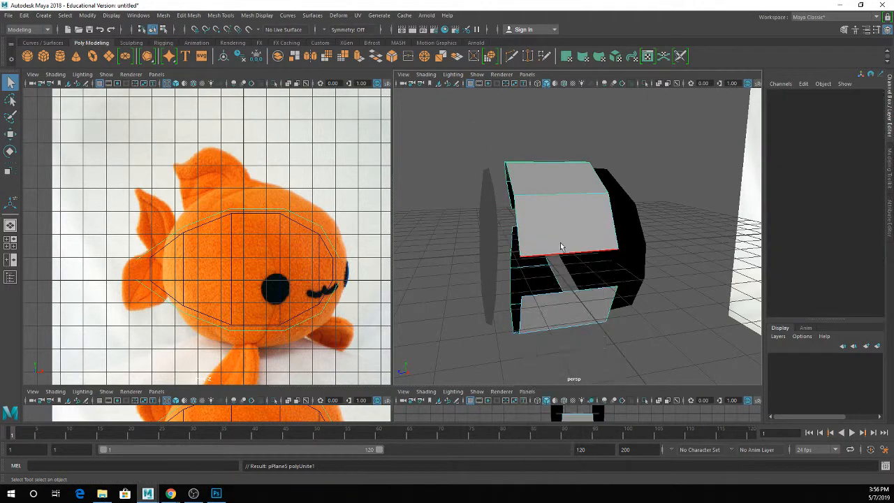
pyautogui.click(560, 247)
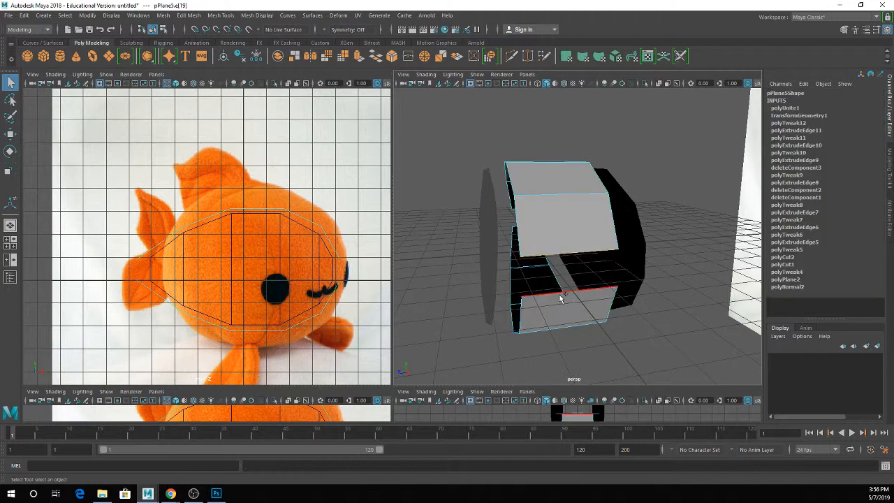
pyautogui.click(169, 15)
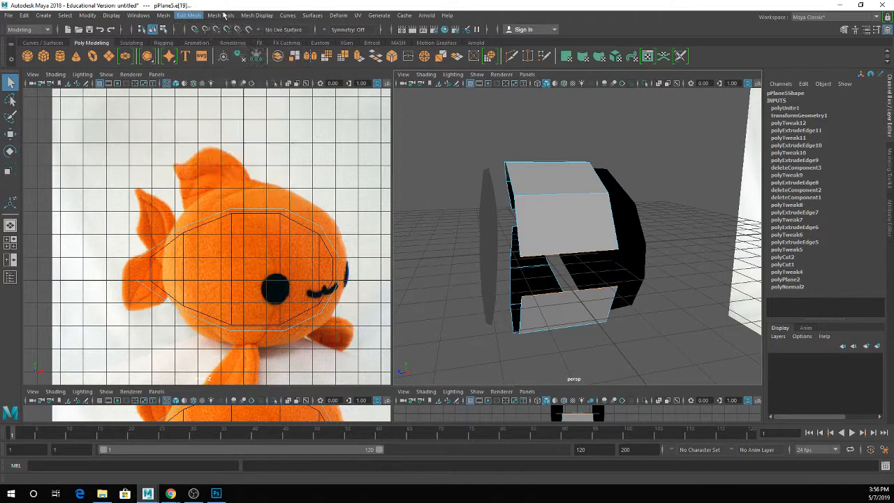
pyautogui.click(199, 55)
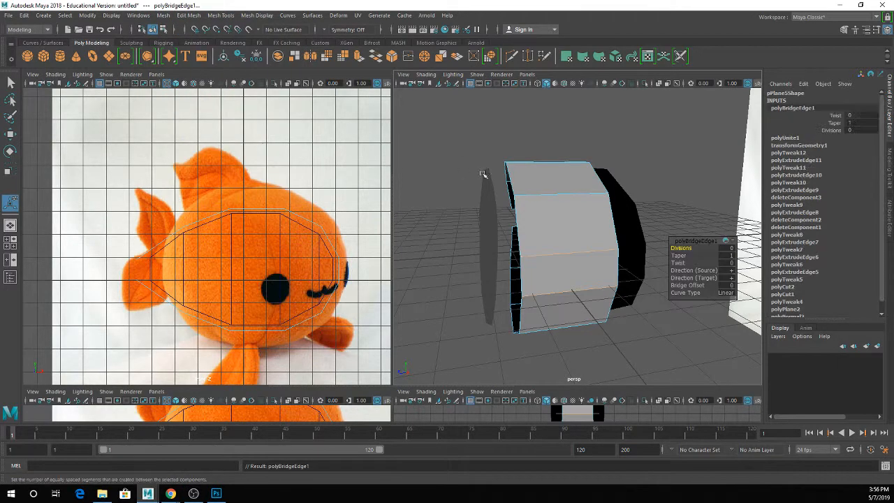
pyautogui.keyDown('alt'); pyautogui.moveTo(482, 174); pyautogui.dragTo(572, 187); pyautogui.keyUp('alt')
pyautogui.press('q')
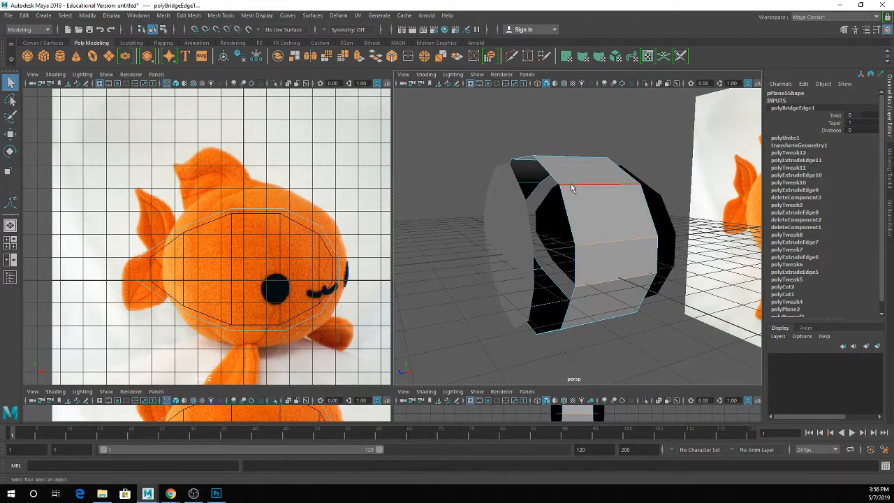
pyautogui.moveTo(572, 188); pyautogui.dragTo(581, 176, button='right')
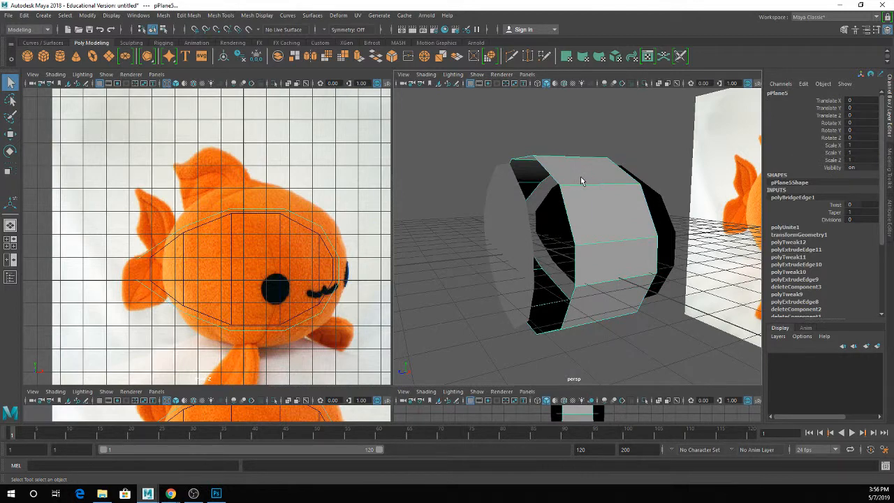
# Combine the two side panels with the bridged body strip into one mesh and open the Outliner
pyautogui.moveTo(484, 189); pyautogui.dragTo(675, 250)
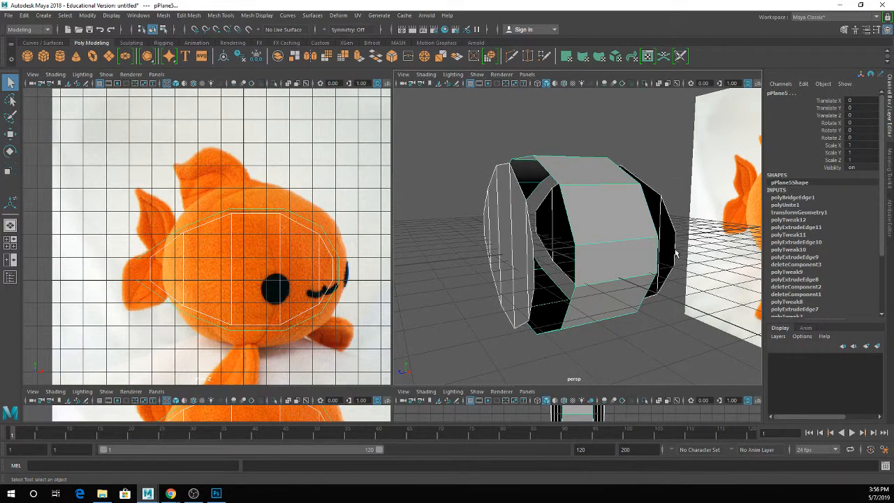
pyautogui.click(163, 16)
pyautogui.click(183, 53)
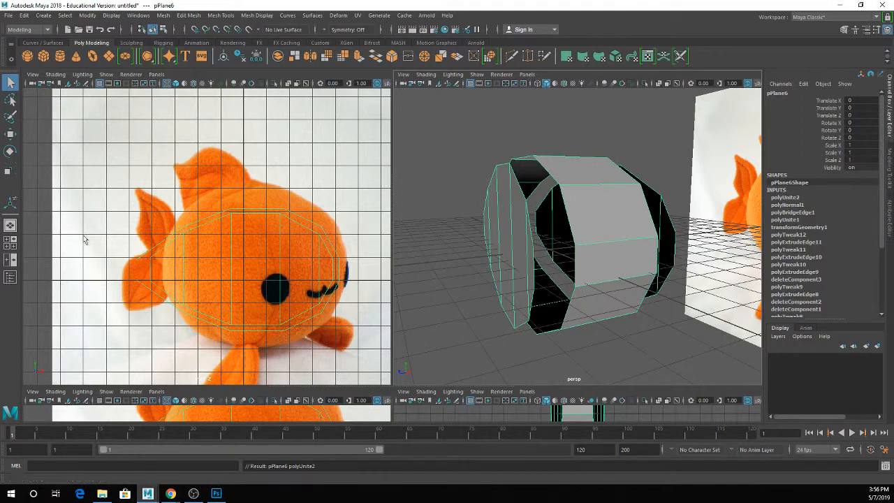
pyautogui.click(138, 15)
pyautogui.click(149, 118)
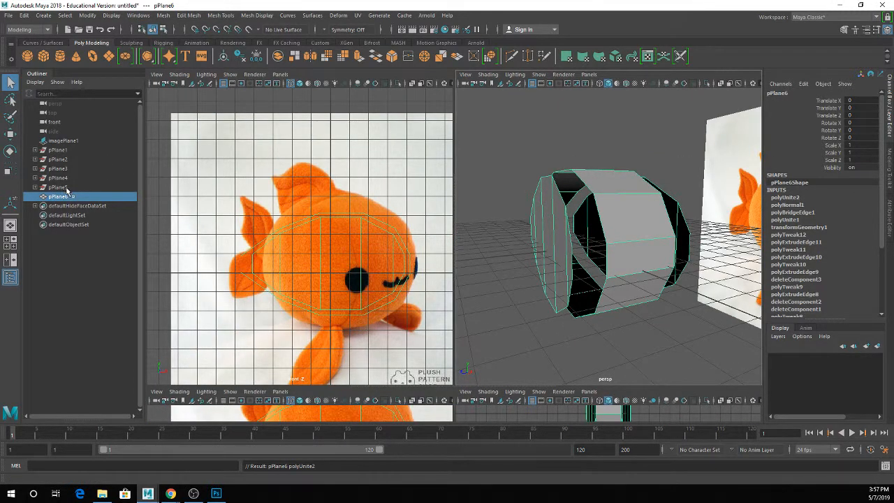
# Check the leftover plane nodes in the Outliner and try to delete the pPlane2 node
pyautogui.click(69, 151)
pyautogui.click(64, 168)
pyautogui.click(61, 177)
pyautogui.click(64, 161)
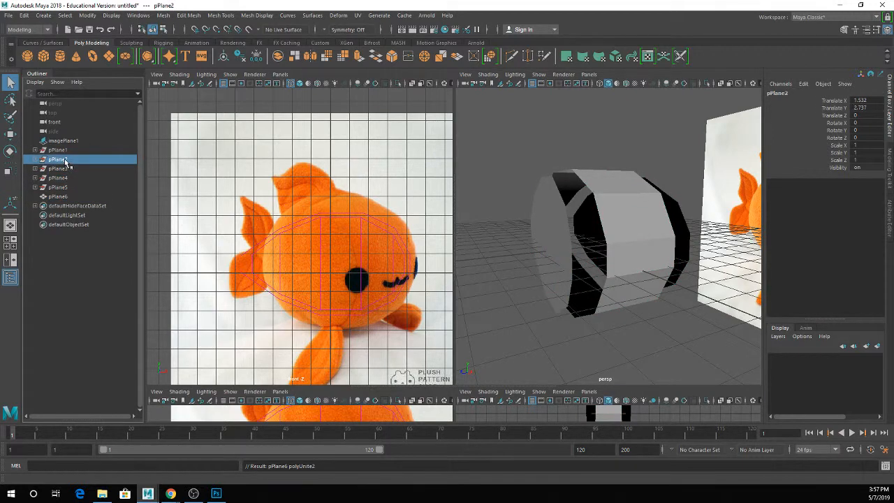
pyautogui.press('Delete')
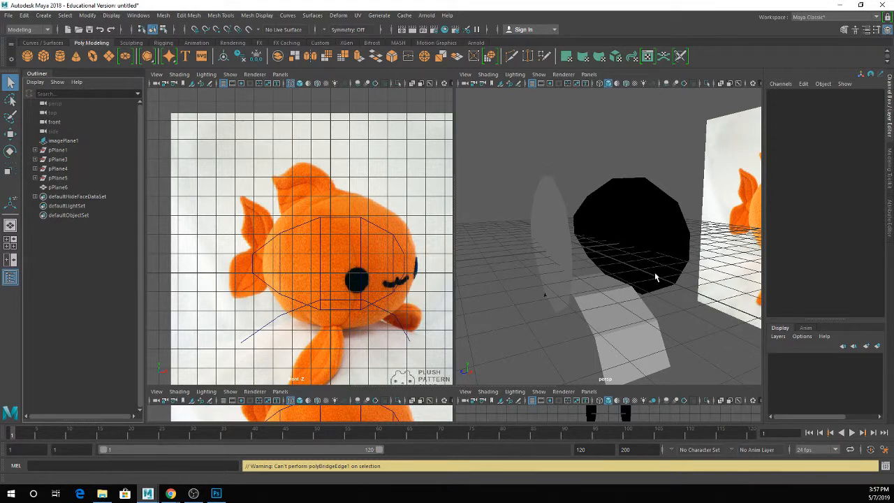
# Undo the node deletion and the combine so the separate body panels are selected again
pyautogui.hotkey('ctrl', 'z')
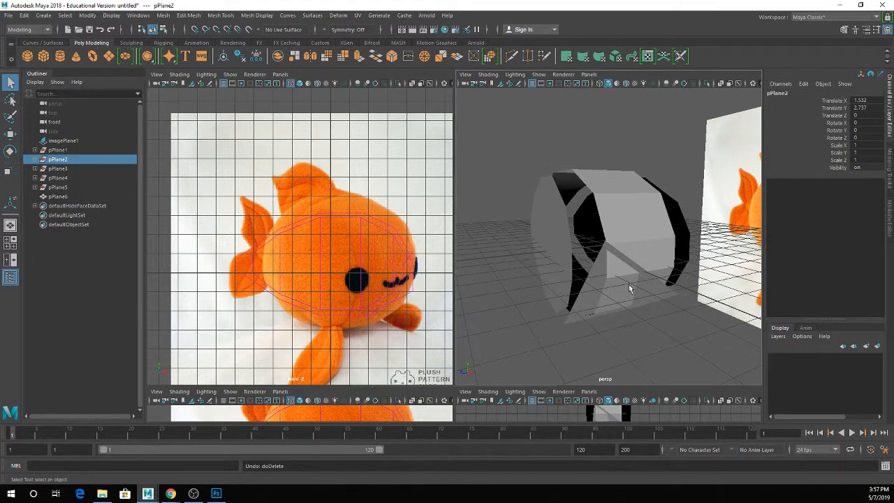
pyautogui.keyDown('alt'); pyautogui.moveTo(628, 285); pyautogui.dragTo(650, 231); pyautogui.keyUp('alt')
pyautogui.hotkey('ctrl', 'z')
pyautogui.hotkey('ctrl', 'z')
pyautogui.hotkey('ctrl', 'z')
pyautogui.hotkey('ctrl', 'z')
pyautogui.hotkey('ctrl', 'z')
pyautogui.click(598, 277)
pyautogui.rightClick(654, 217)
pyautogui.hotkey('ctrl', 'z')
pyautogui.hotkey('ctrl', 'z')
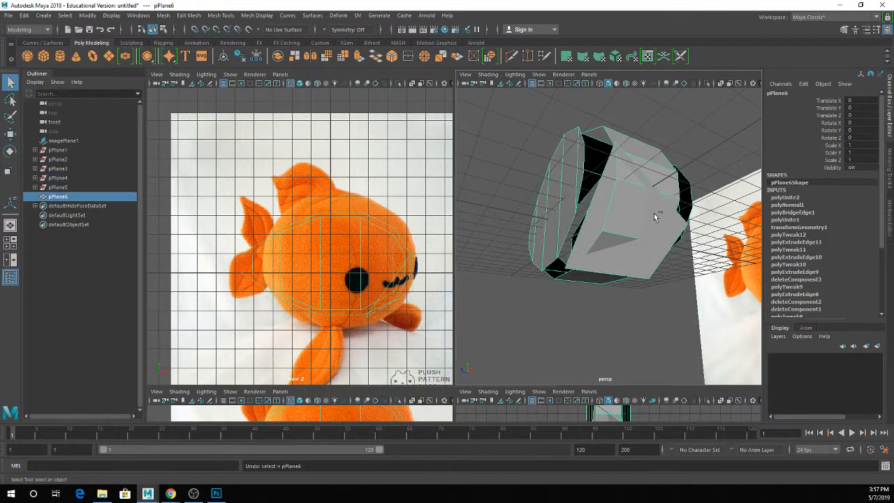
pyautogui.hotkey('ctrl', 'z')
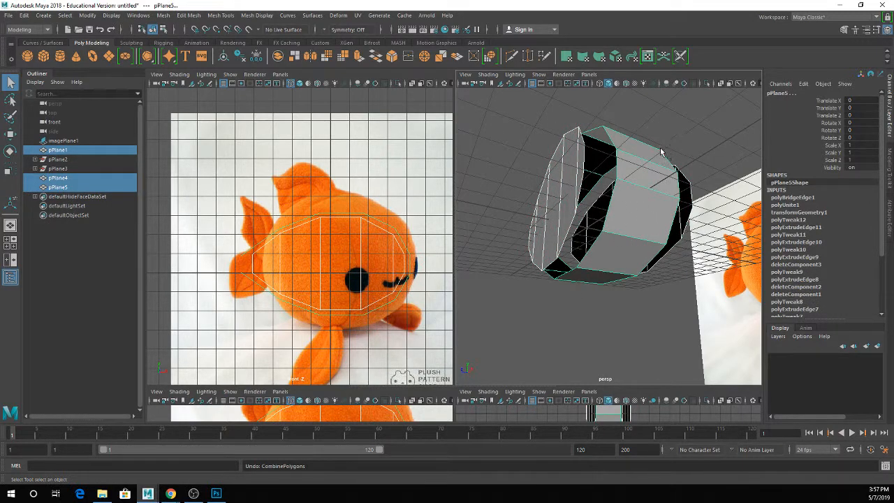
# Combine the selected body panels into one mesh and delete its construction history
pyautogui.click(163, 15)
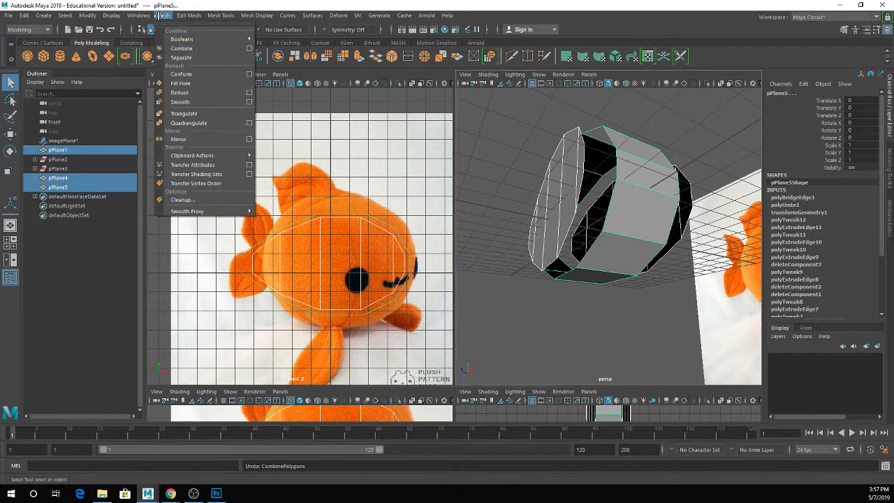
pyautogui.click(185, 49)
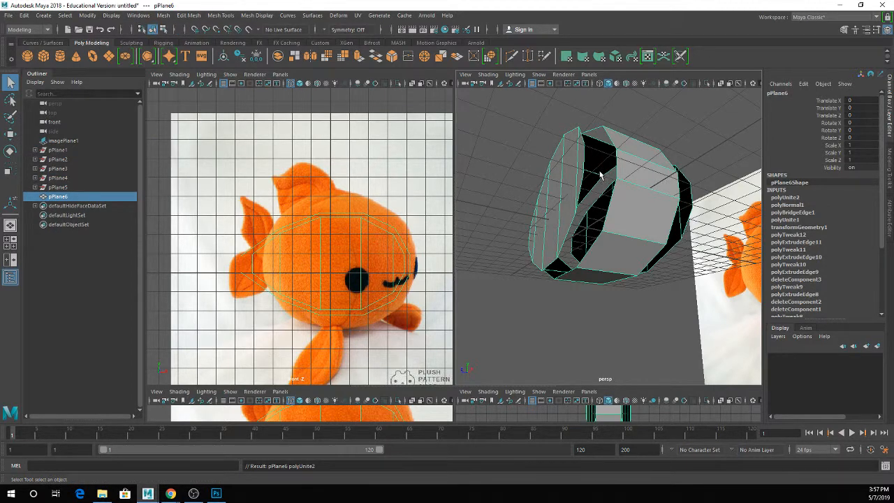
pyautogui.click(24, 15)
pyautogui.moveTo(78, 125)
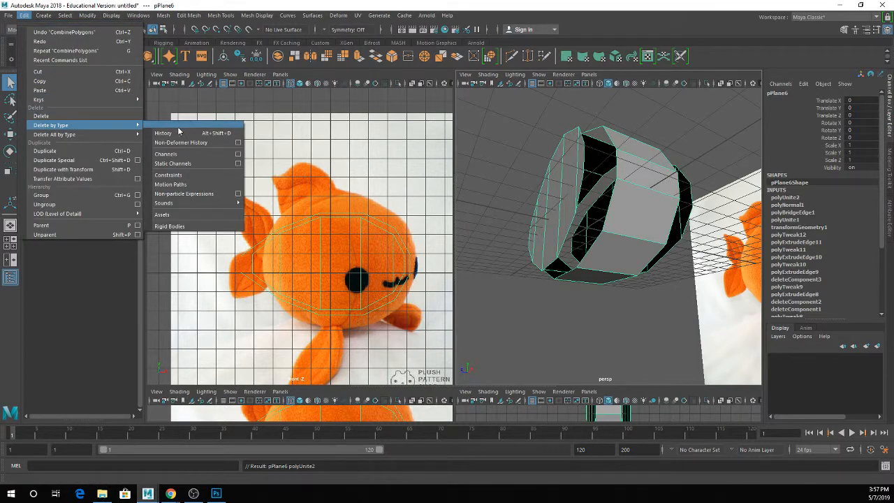
pyautogui.click(168, 132)
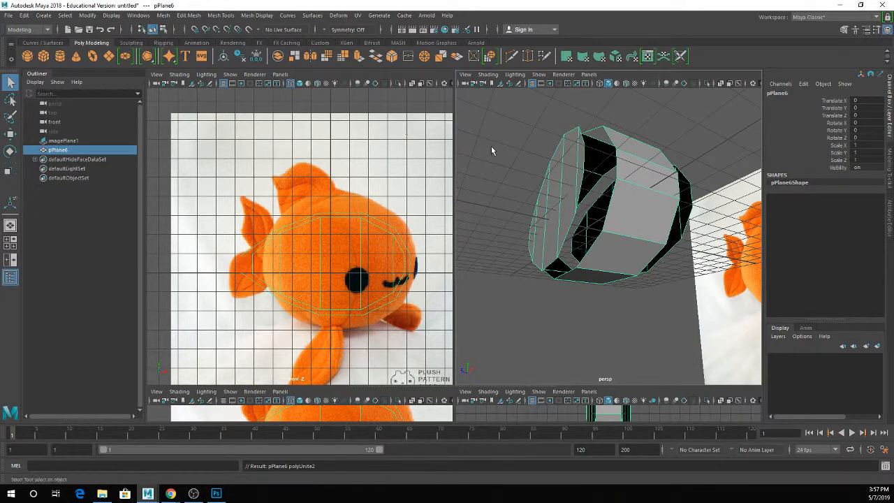
# In edge mode, select the open border edges of the central strip and of the side panel facing it
pyautogui.keyDown('alt'); pyautogui.moveTo(540, 184); pyautogui.dragTo(521, 199); pyautogui.keyUp('alt')
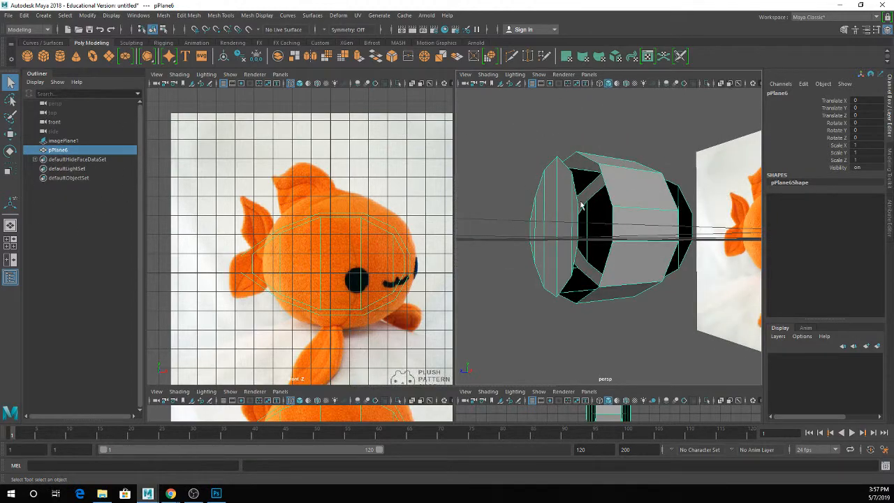
pyautogui.keyDown('alt'); pyautogui.moveTo(602, 163); pyautogui.dragTo(606, 223); pyautogui.keyUp('alt')
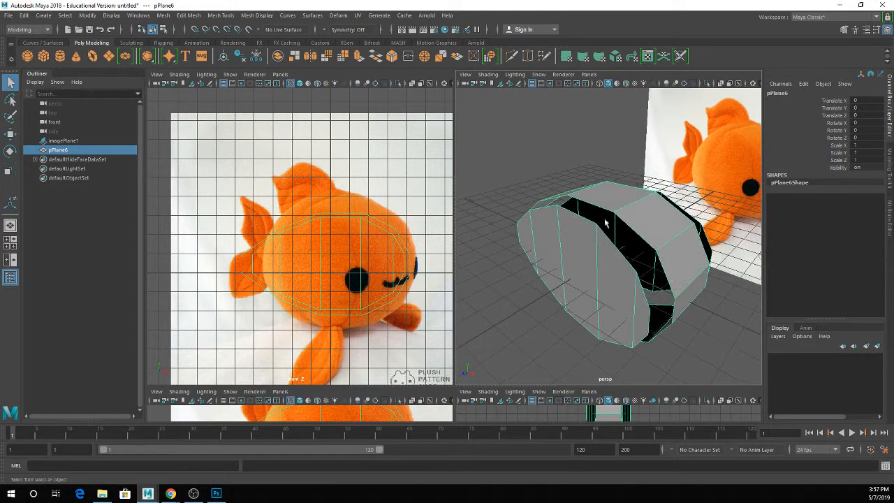
pyautogui.moveTo(614, 215); pyautogui.dragTo(615, 184, button='right')
pyautogui.doubleClick(596, 206)
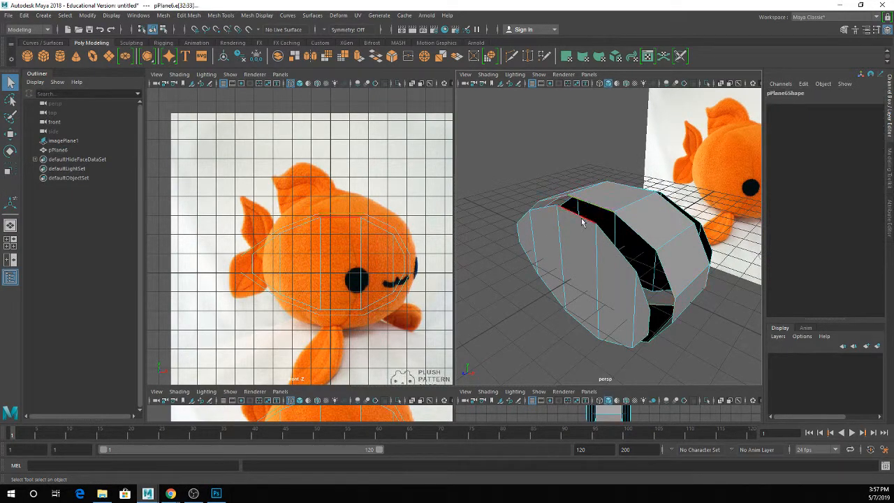
pyautogui.keyDown('alt'); pyautogui.moveTo(573, 223); pyautogui.dragTo(629, 266); pyautogui.keyUp('alt')
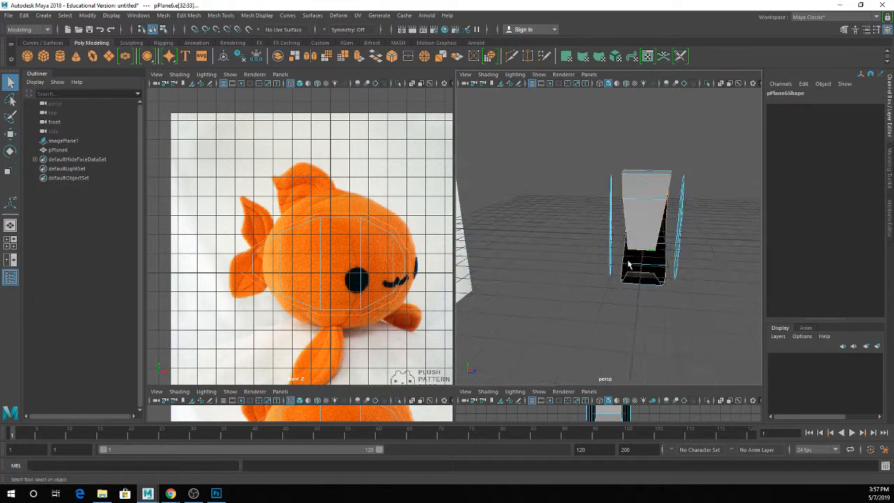
pyautogui.keyDown('ctrl'); pyautogui.click(640, 250); pyautogui.keyUp('ctrl')
pyautogui.keyDown('ctrl'); pyautogui.click(639, 272); pyautogui.keyUp('ctrl')
pyautogui.keyDown('alt'); pyautogui.moveTo(688, 243); pyautogui.dragTo(655, 250); pyautogui.keyUp('alt')
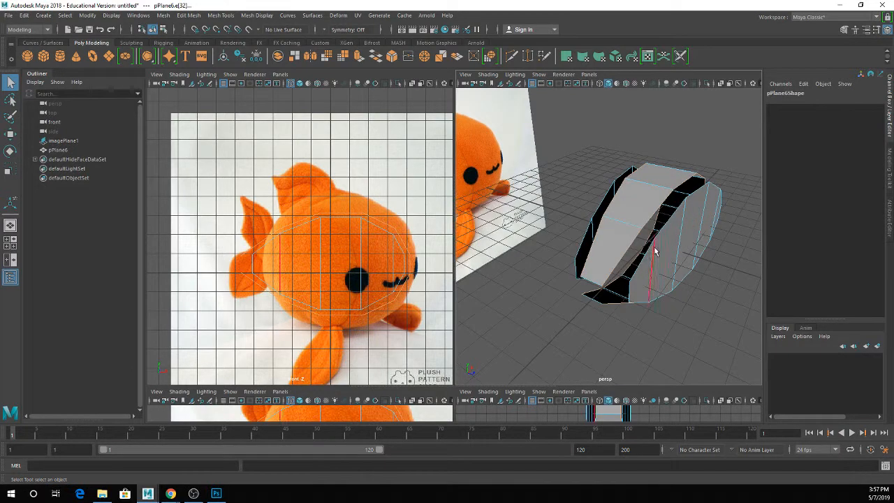
pyautogui.click(658, 236)
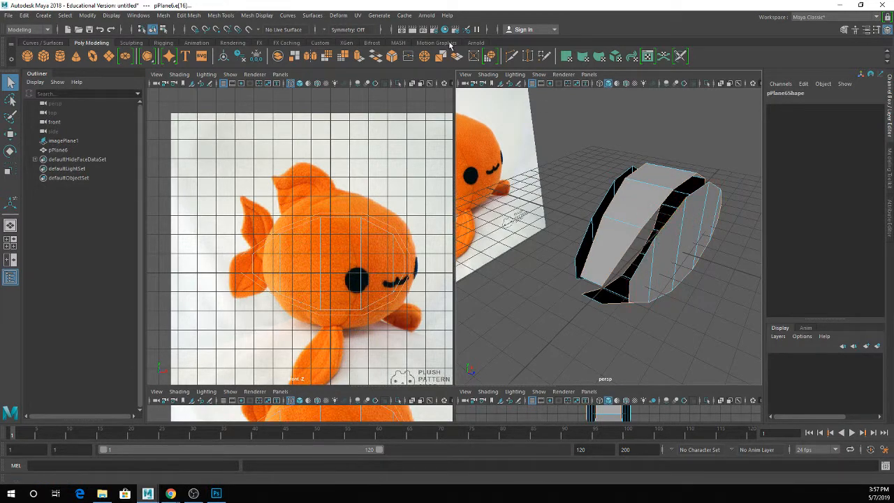
# Turn on Object Z symmetry and bridge the border edges between the central strip and both side panels
pyautogui.click(326, 29)
pyautogui.click(347, 61)
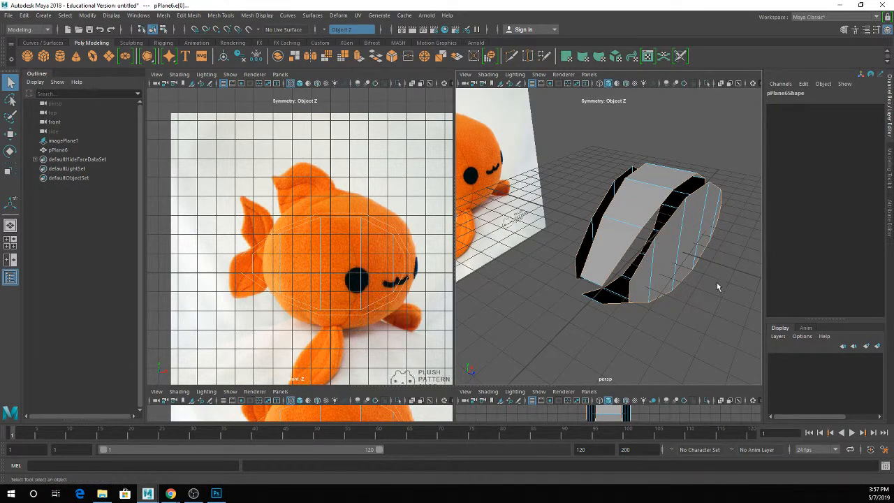
pyautogui.click(656, 286)
pyautogui.moveTo(631, 266)
pyautogui.keyDown('alt'); pyautogui.mouseDown()
pyautogui.moveTo(649, 263)
pyautogui.moveTo(613, 265)
pyautogui.mouseUp(); pyautogui.keyUp('alt')
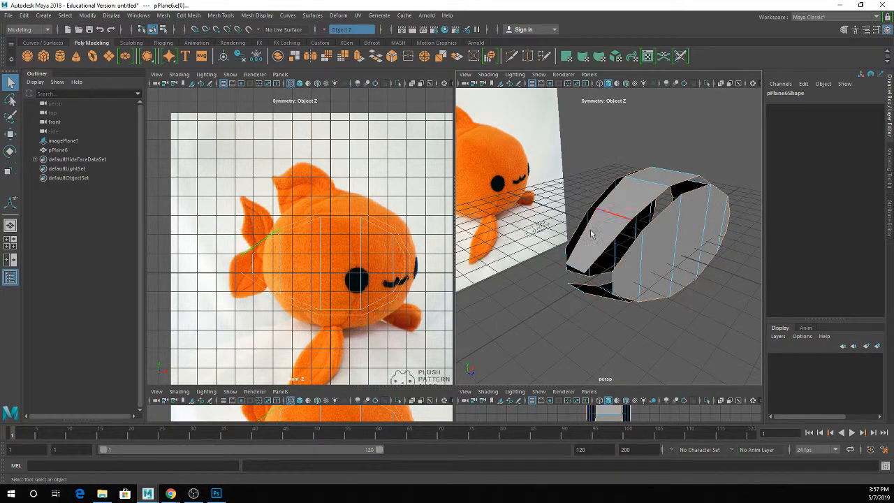
pyautogui.click(188, 15)
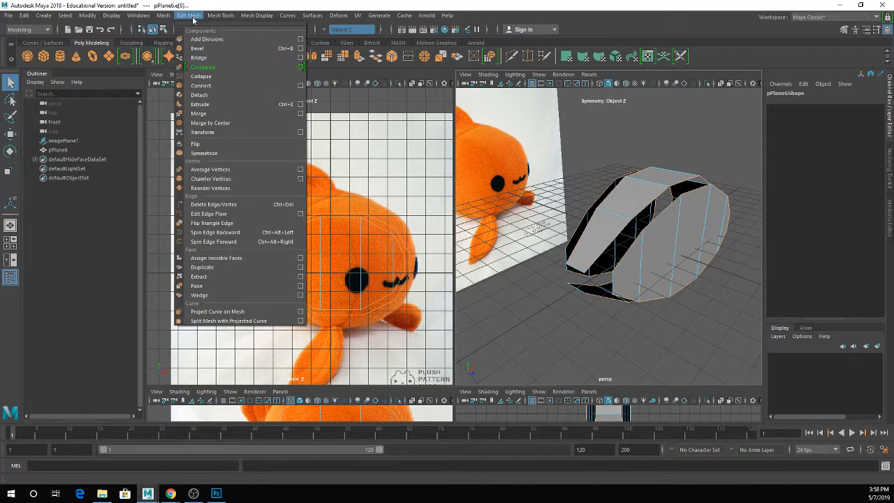
pyautogui.click(199, 61)
# Bridge the border edges of the remaining opening at the tail end and return to object mode
pyautogui.keyDown('alt'); pyautogui.moveTo(489, 206); pyautogui.dragTo(667, 233); pyautogui.keyUp('alt')
pyautogui.press('q')
pyautogui.doubleClick(665, 232)
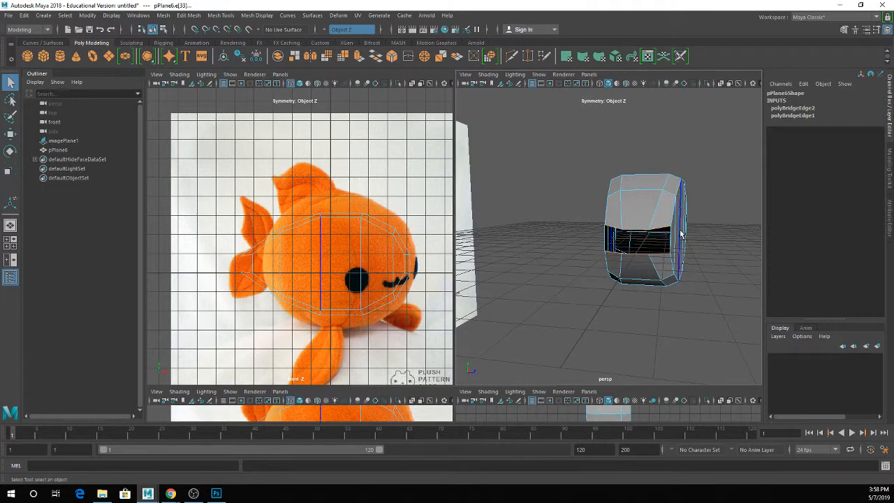
pyautogui.press('g')
pyautogui.keyDown('alt'); pyautogui.moveTo(680, 230); pyautogui.dragTo(625, 201); pyautogui.keyUp('alt')
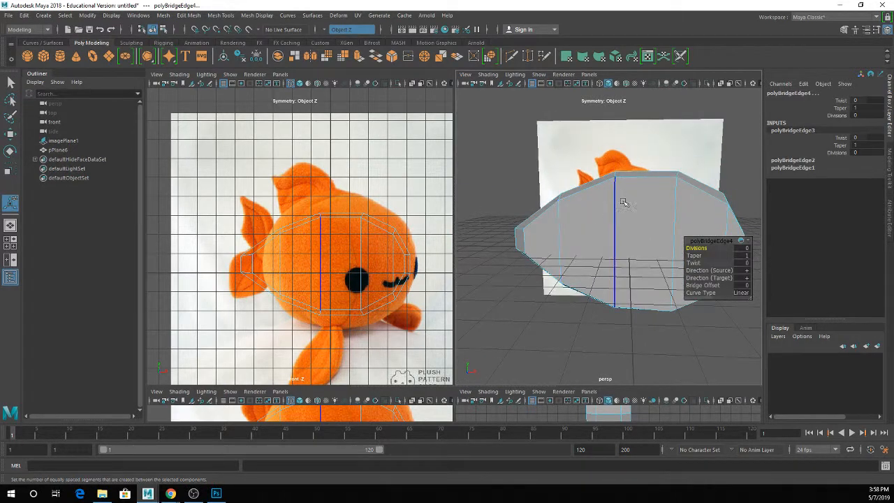
pyautogui.keyDown('alt'); pyautogui.moveTo(625, 201); pyautogui.dragTo(559, 212, button='middle'); pyautogui.keyUp('alt')
pyautogui.scroll(-5, 571, 223)
pyautogui.moveTo(573, 225); pyautogui.dragTo(605, 209, button='right')
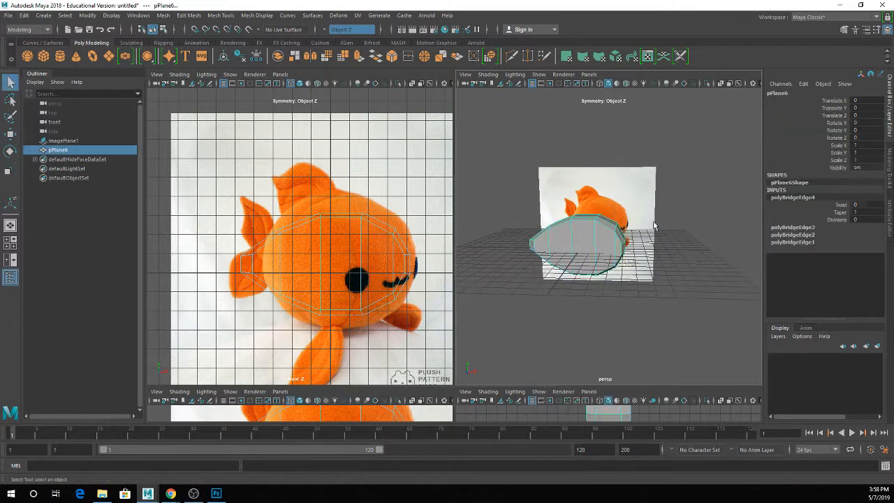
# Inspect the enclosed body, look over the reference images in File Explorer's Plushies folder, and return to Maya
pyautogui.scroll(6, 600, 242)
pyautogui.scroll(-4, 599, 243)
pyautogui.keyDown('alt'); pyautogui.moveTo(608, 243); pyautogui.dragTo(681, 234, button='middle'); pyautogui.keyUp('alt')
pyautogui.keyDown('alt'); pyautogui.moveTo(681, 234); pyautogui.dragTo(651, 242); pyautogui.keyUp('alt')
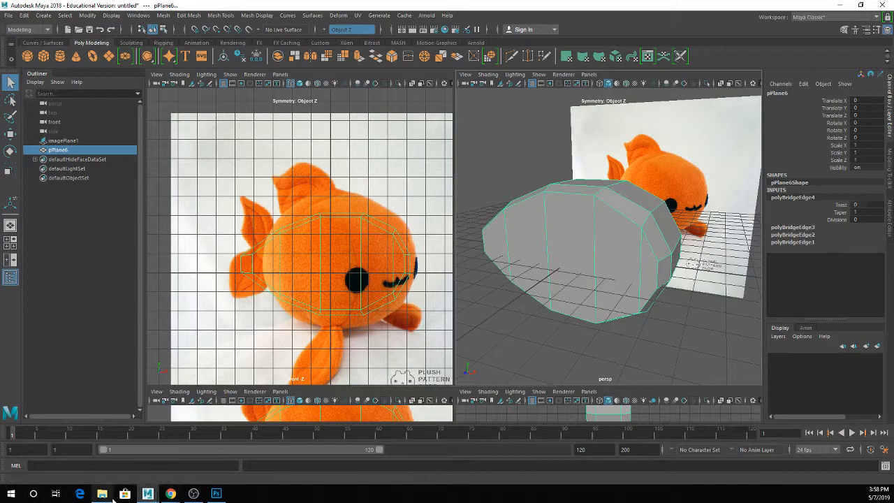
pyautogui.click(102, 494)
pyautogui.click(286, 30)
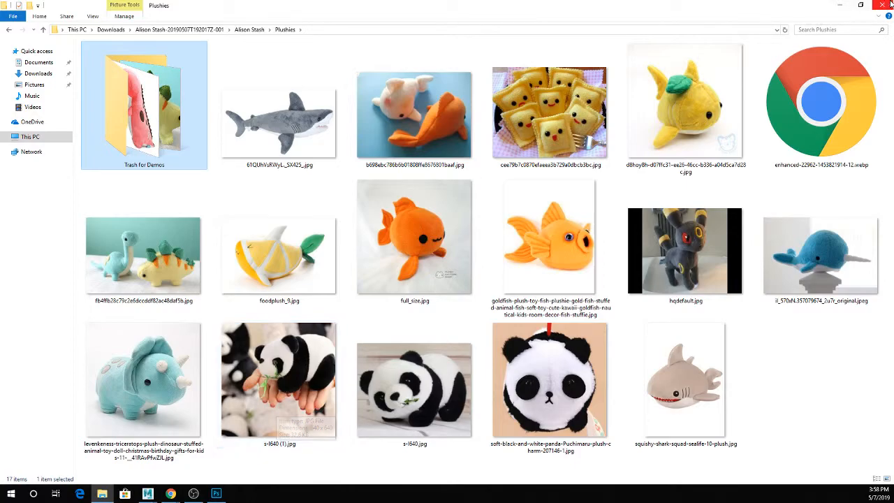
pyautogui.click(842, 5)
pyautogui.click(567, 256)
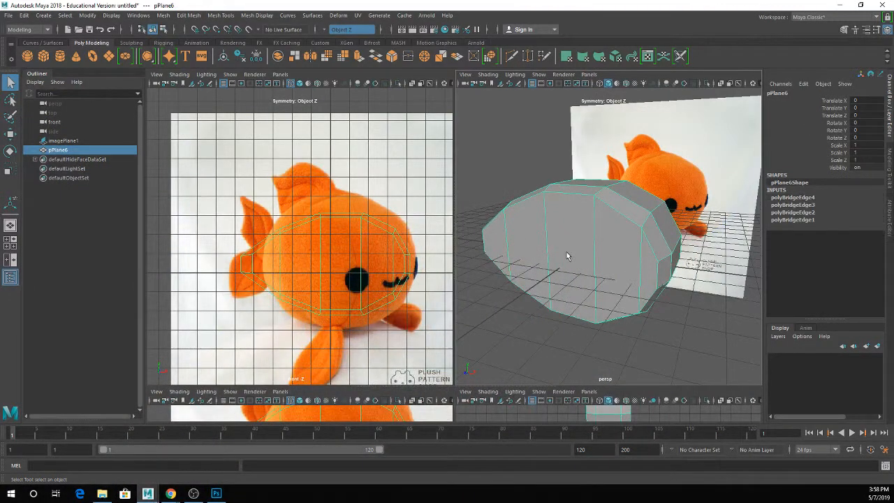
# Try to insert a lengthwise edge loop across the vertical edges of the body's side with the Insert Edge Loop tool
pyautogui.click(189, 16)
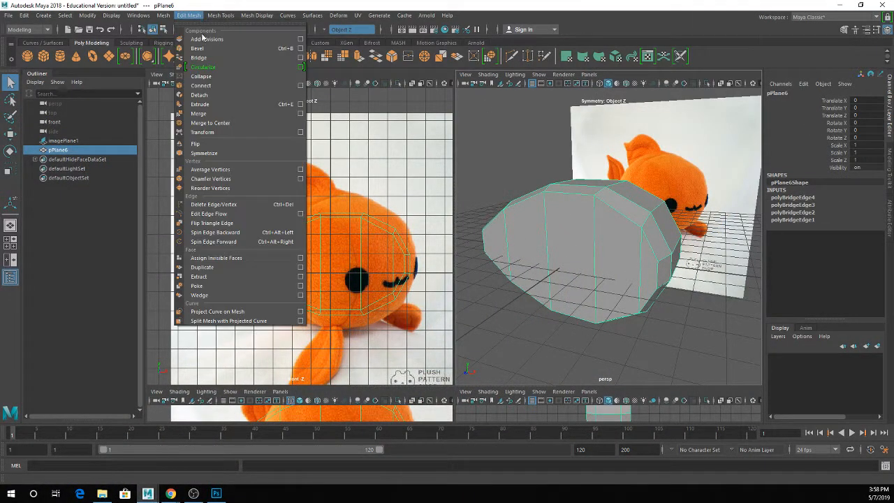
pyautogui.moveTo(221, 15)
pyautogui.click(238, 86)
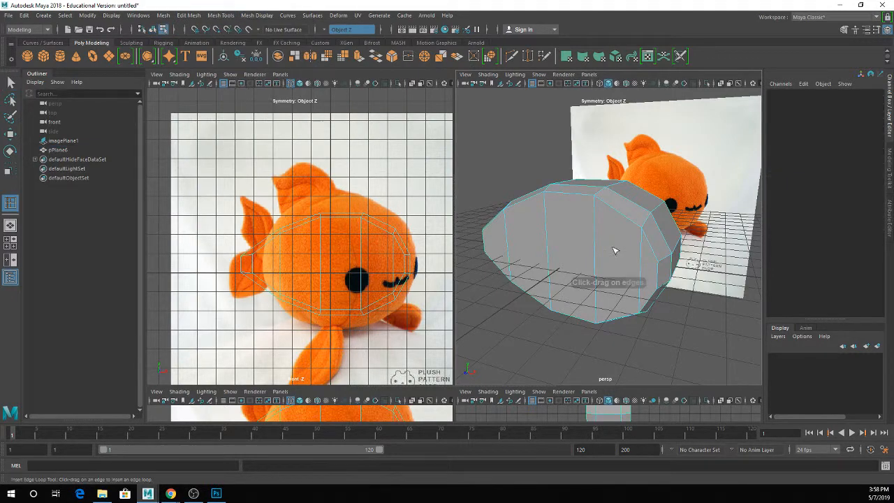
pyautogui.click(639, 274)
pyautogui.click(641, 274)
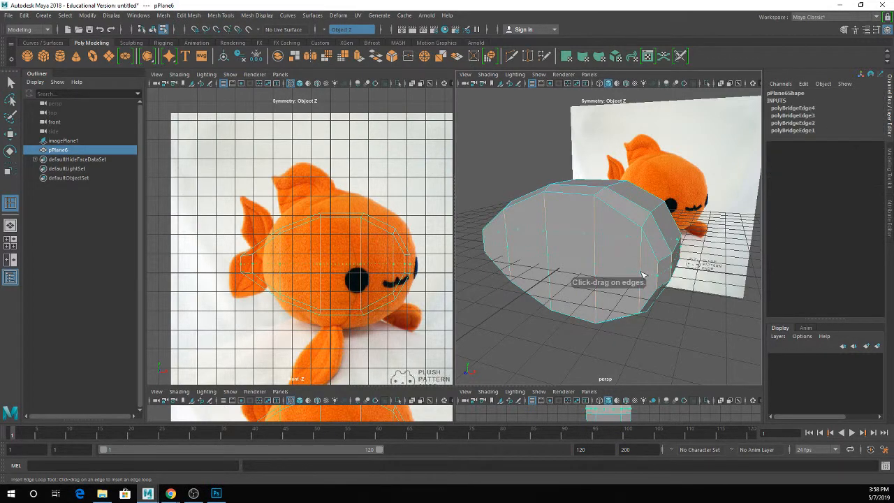
# Preview the body smoothed in a maximized perspective view, and return to the unsmoothed display facing its side
pyautogui.keyDown('alt'); pyautogui.moveTo(569, 255); pyautogui.dragTo(631, 266); pyautogui.keyUp('alt')
pyautogui.press('3')
pyautogui.press('space')
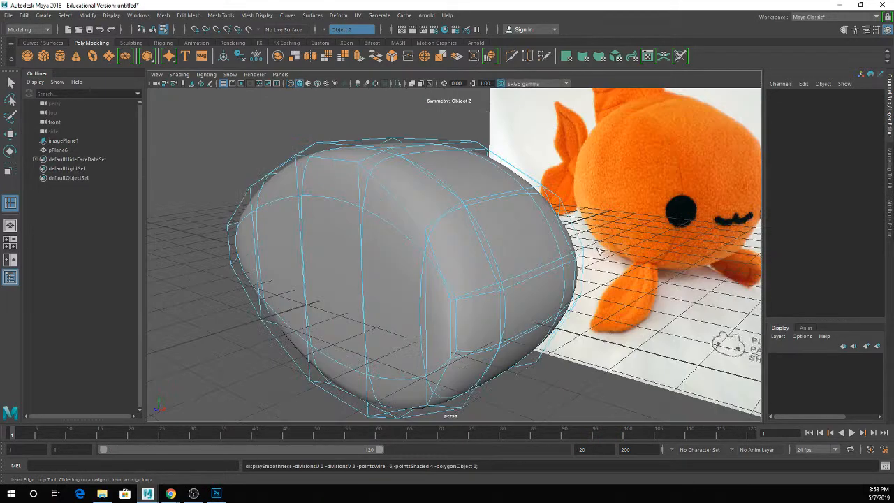
pyautogui.press('q')
pyautogui.scroll(-5, 455, 229)
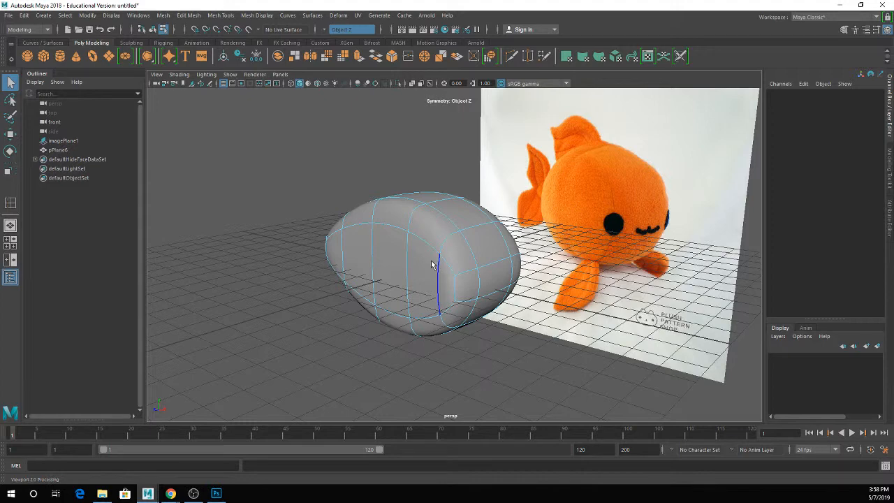
pyautogui.keyDown('alt'); pyautogui.moveTo(432, 264); pyautogui.dragTo(478, 258); pyautogui.keyUp('alt')
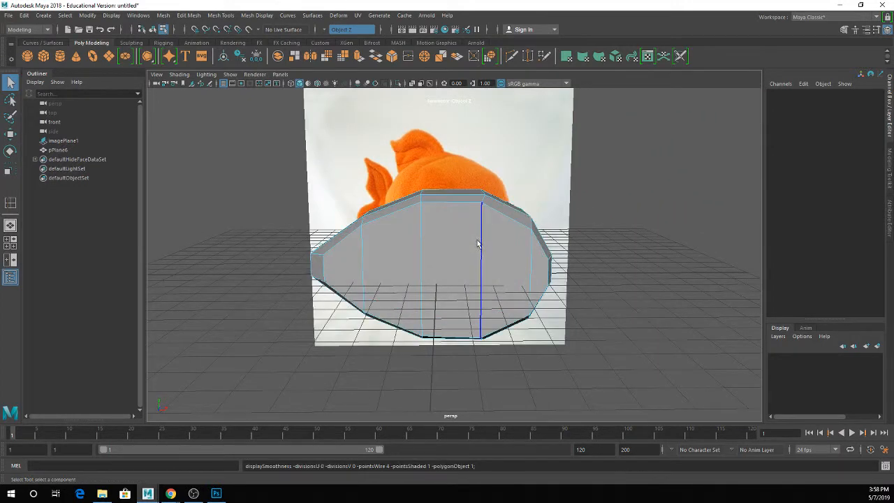
# Try an unadjusted vertical edge loop through the middle of the body's side, preview it smoothed, undo it, and restore the unsmoothed display
pyautogui.scroll(3, 457, 219)
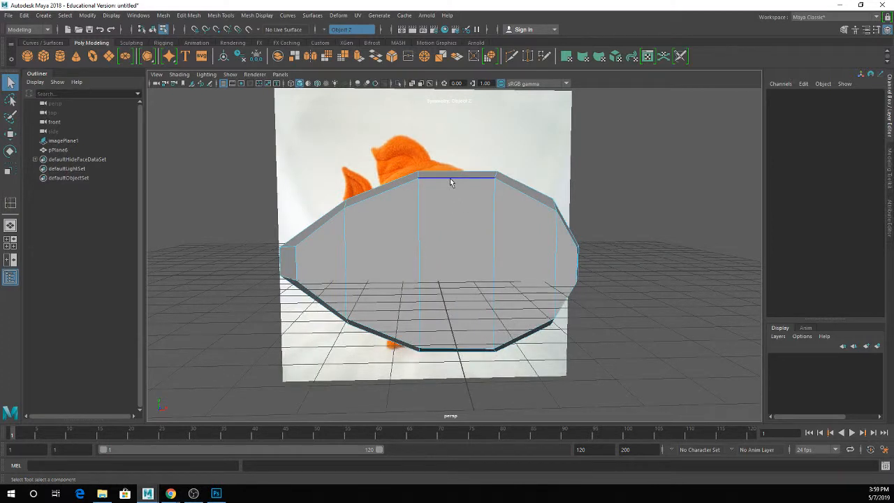
pyautogui.click(450, 179)
pyautogui.click(220, 14)
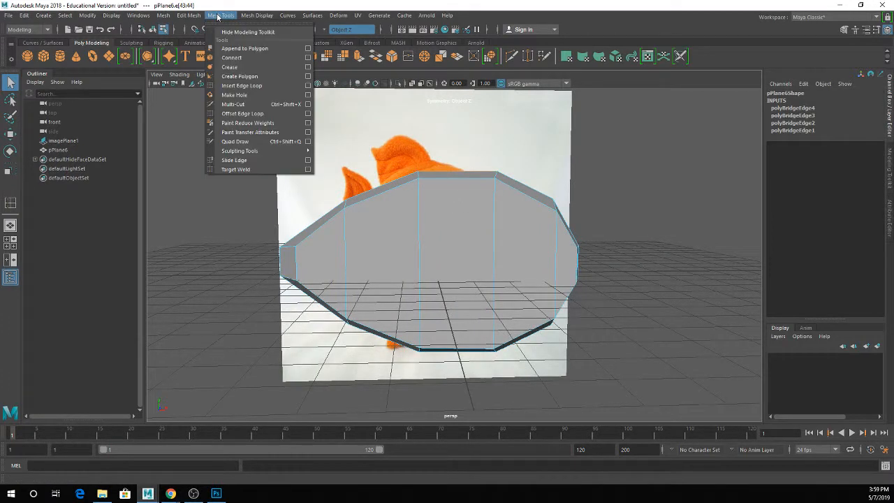
pyautogui.click(258, 75)
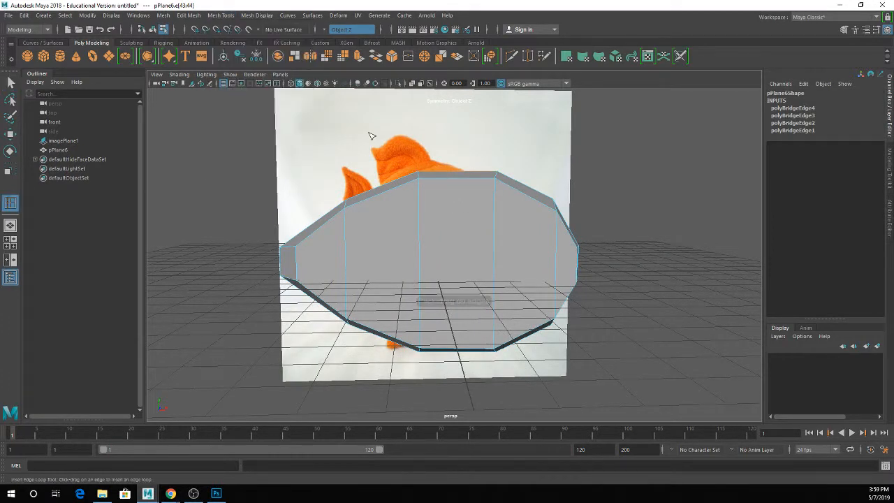
pyautogui.click(458, 174)
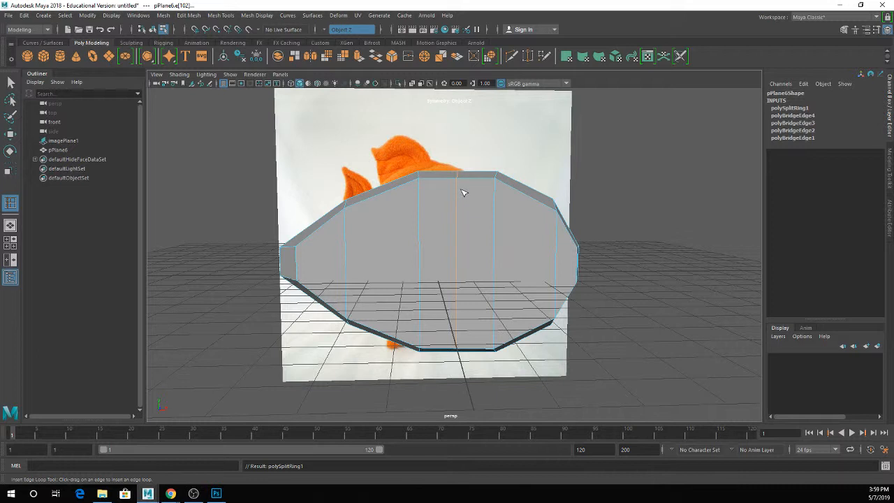
pyautogui.press('3')
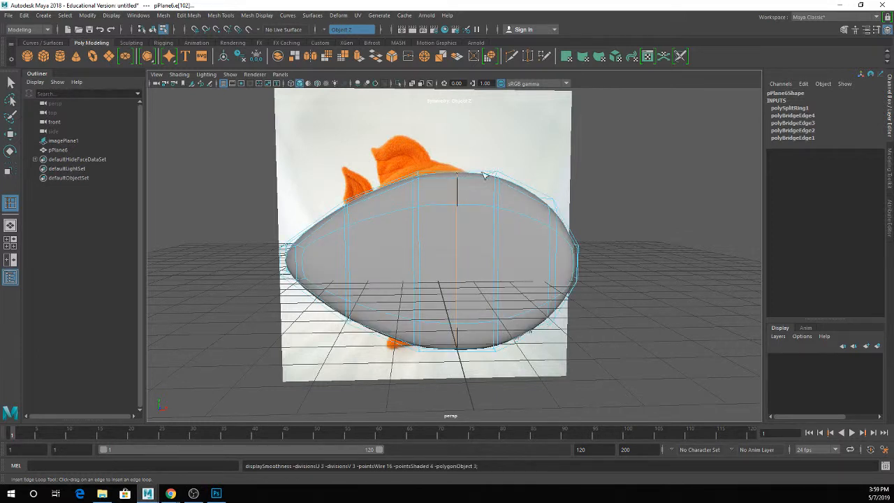
pyautogui.hotkey('ctrl', 'z')
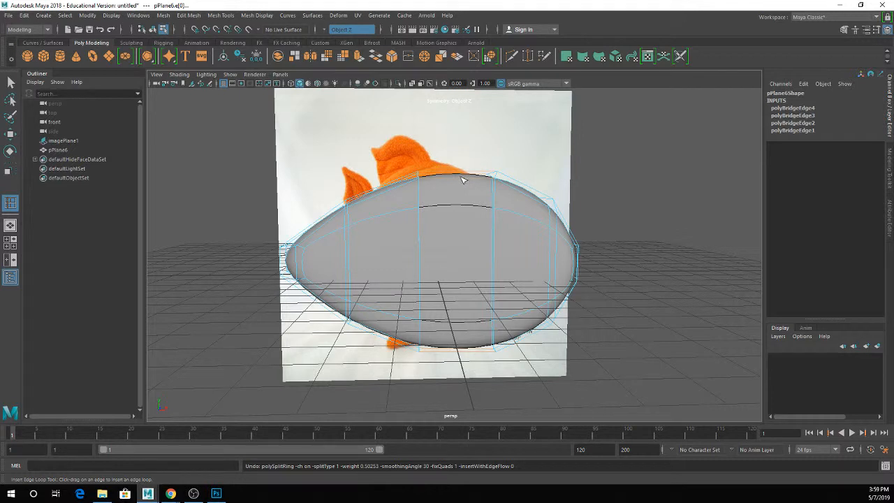
pyautogui.press('1')
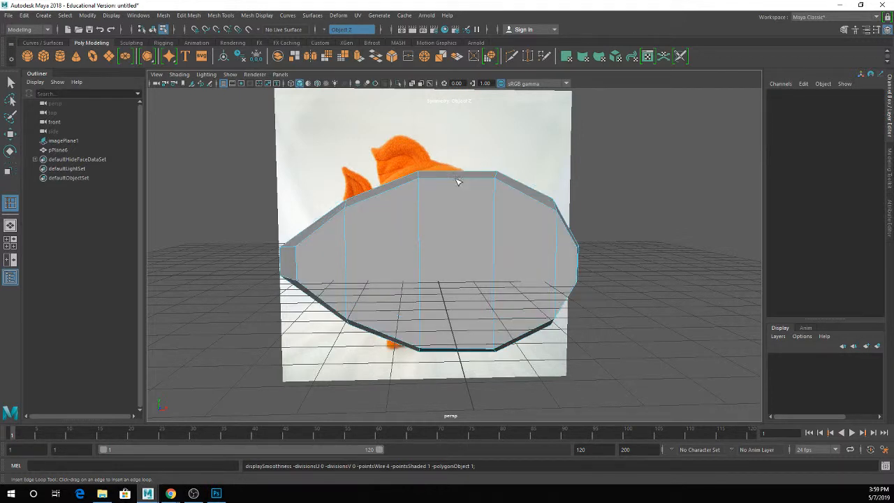
# Try the same mid-body vertical edge loop with edge flow enabled, preview it smoothed, and undo it
pyautogui.moveTo(459, 179); pyautogui.dragTo(461, 180)
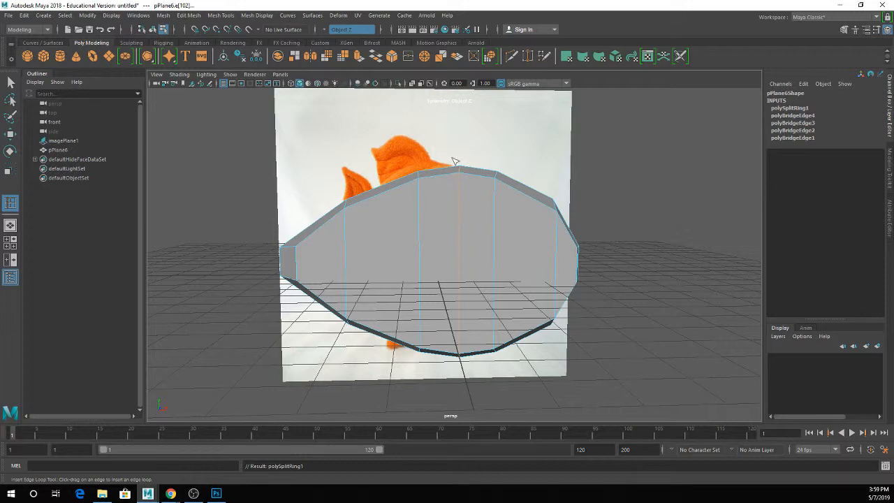
pyautogui.keyDown('alt'); pyautogui.moveTo(476, 176); pyautogui.dragTo(438, 189); pyautogui.keyUp('alt')
pyautogui.press('3')
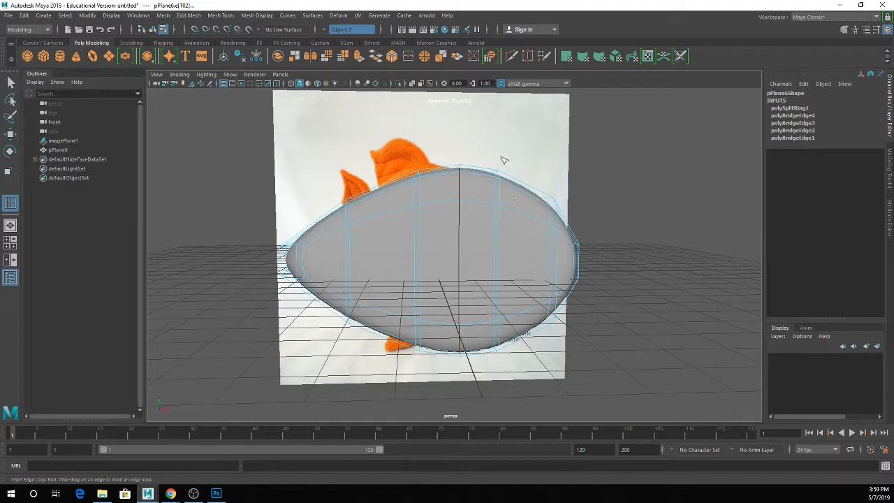
pyautogui.keyDown('alt'); pyautogui.moveTo(514, 270); pyautogui.dragTo(495, 268); pyautogui.keyUp('alt')
pyautogui.hotkey('ctrl', 'z')
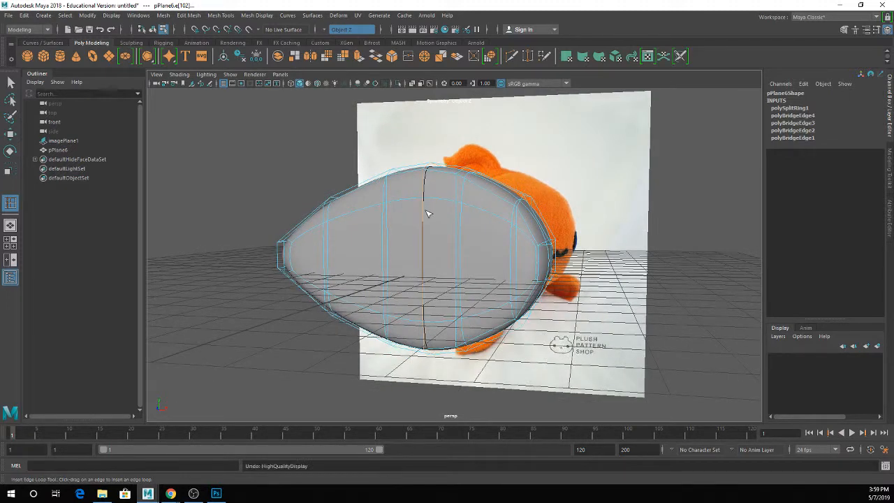
pyautogui.press('alt')
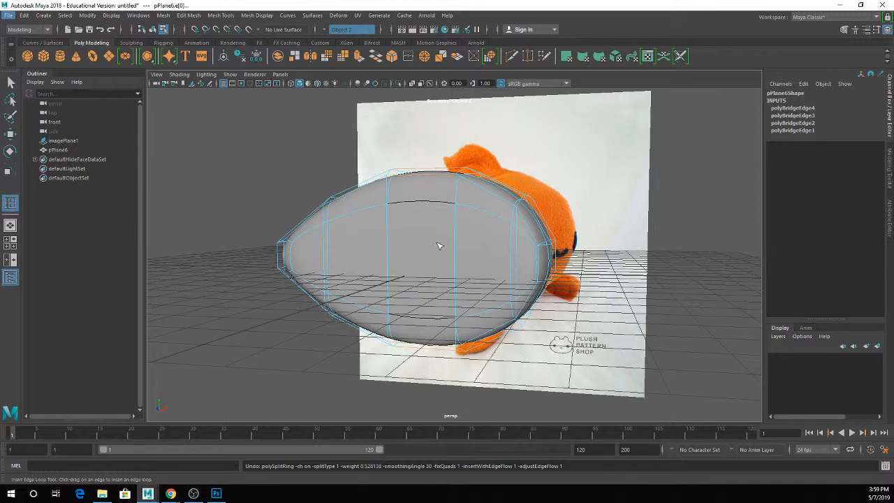
# Insert a horizontal edge loop around the middle of the body and compare the unsmoothed and smoothed shapes
pyautogui.keyDown('alt'); pyautogui.moveTo(454, 264); pyautogui.dragTo(435, 260); pyautogui.keyUp('alt')
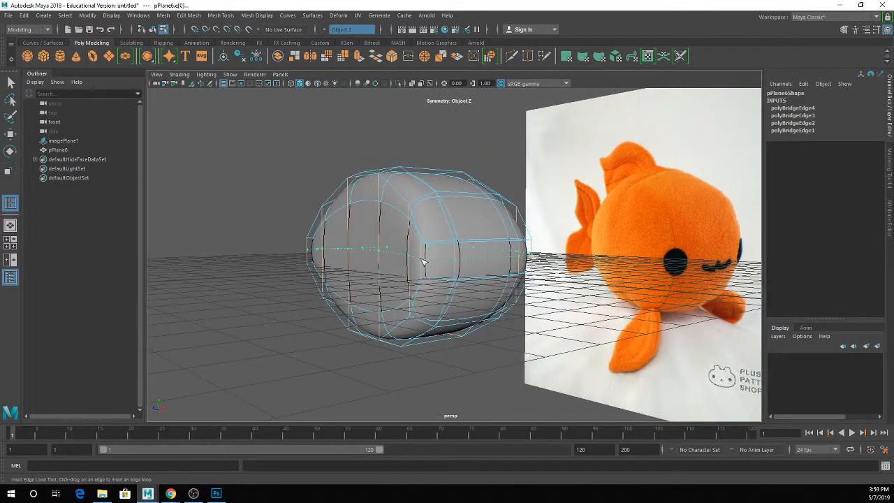
pyautogui.click(422, 262)
pyautogui.keyDown('alt'); pyautogui.moveTo(419, 259); pyautogui.dragTo(382, 251); pyautogui.keyUp('alt')
pyautogui.press('1')
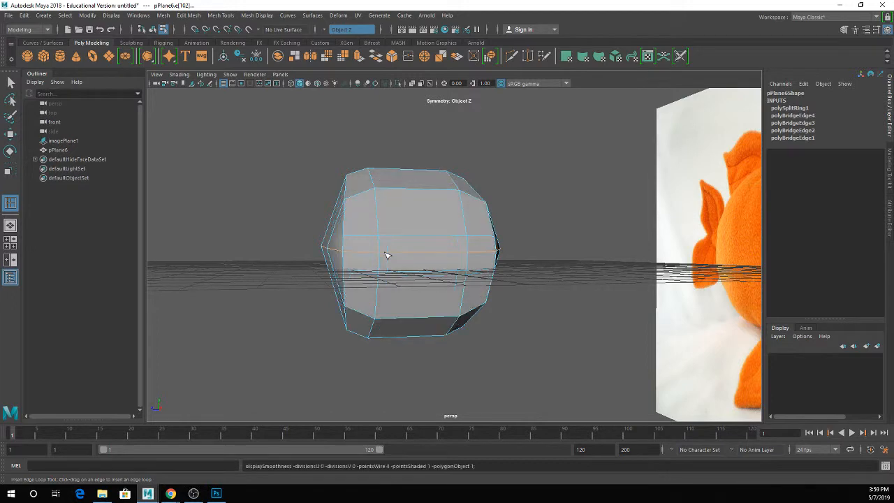
pyautogui.press('3')
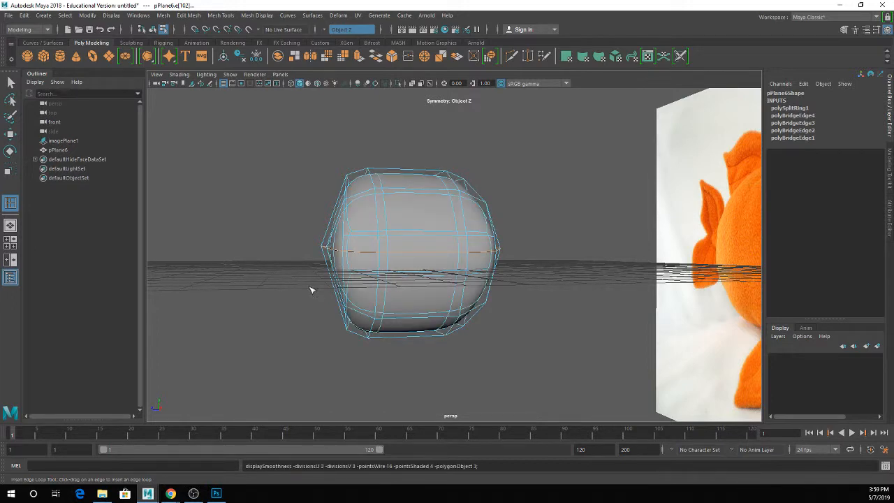
pyautogui.keyDown('alt'); pyautogui.moveTo(312, 291); pyautogui.dragTo(364, 275); pyautogui.keyUp('alt')
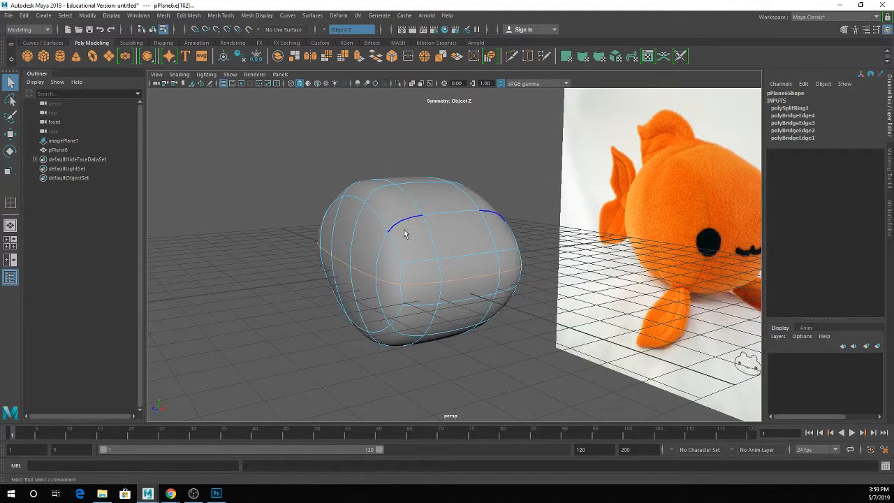
# Try to move the body's lengthwise edge loop outward along Z in the unsmoothed display, and undo the move
pyautogui.click(432, 208)
pyautogui.press('q')
pyautogui.press('w')
pyautogui.press('1')
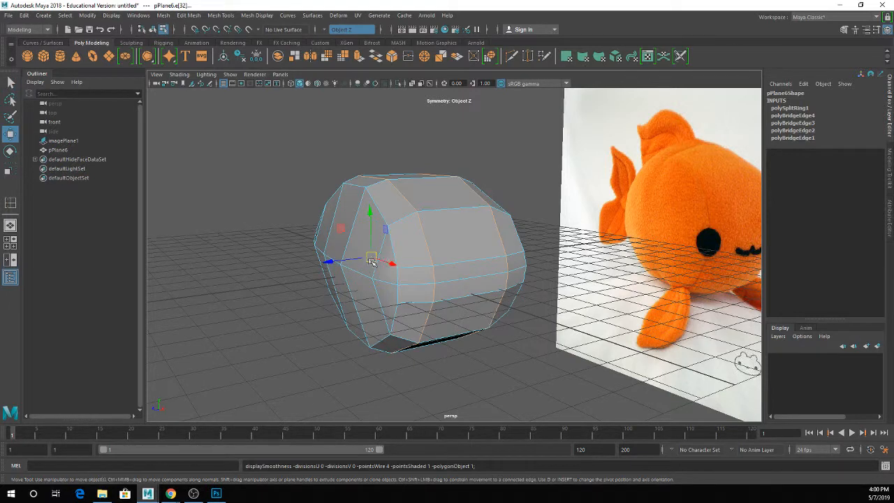
pyautogui.moveTo(326, 260); pyautogui.dragTo(319, 260)
pyautogui.press('r')
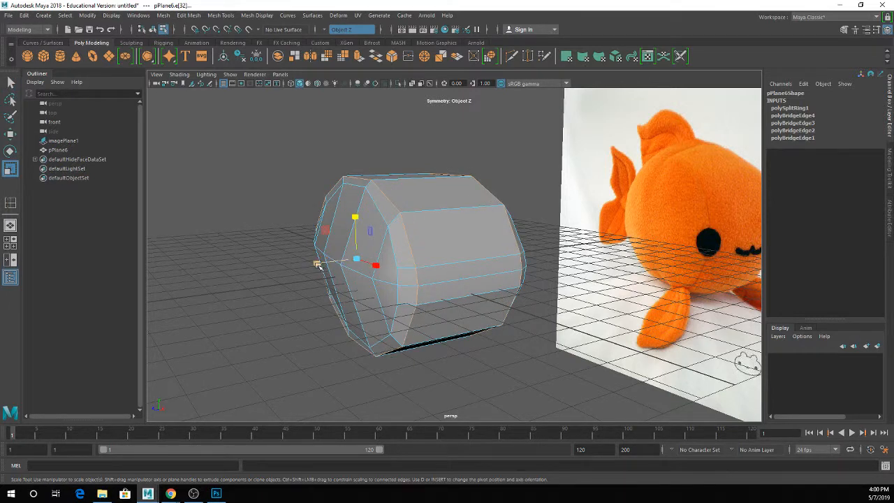
pyautogui.hotkey('ctrl', 'z')
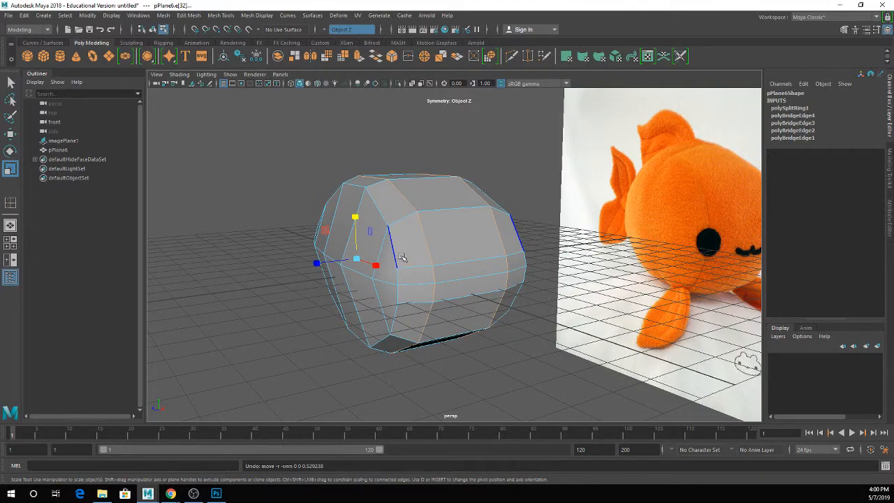
# Insert two closely spaced edge loops along the narrow band between the side panel and the centre panel, using Object Z symmetry
pyautogui.keyDown('alt'); pyautogui.moveTo(401, 257); pyautogui.dragTo(425, 268); pyautogui.keyUp('alt')
pyautogui.press('q')
pyautogui.keyDown('alt'); pyautogui.moveTo(456, 210); pyautogui.dragTo(454, 231, button='middle'); pyautogui.keyUp('alt')
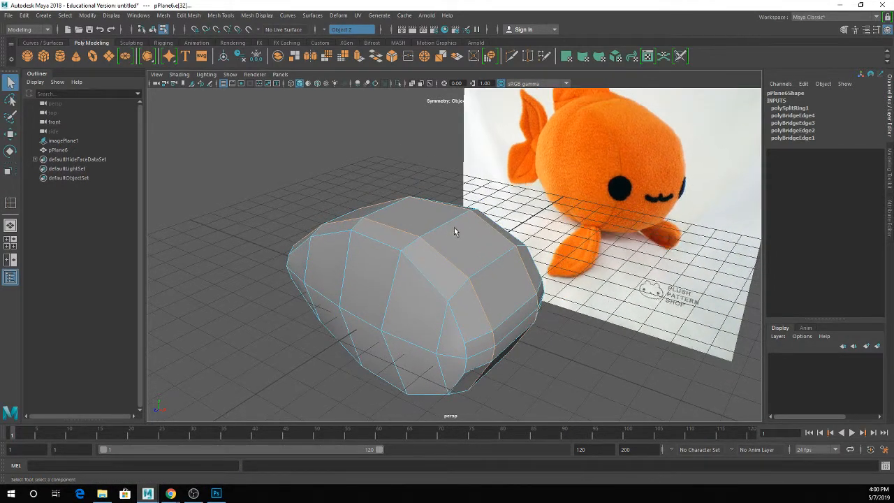
pyautogui.keyDown('alt'); pyautogui.moveTo(454, 231); pyautogui.dragTo(411, 240); pyautogui.keyUp('alt')
pyautogui.click(221, 16)
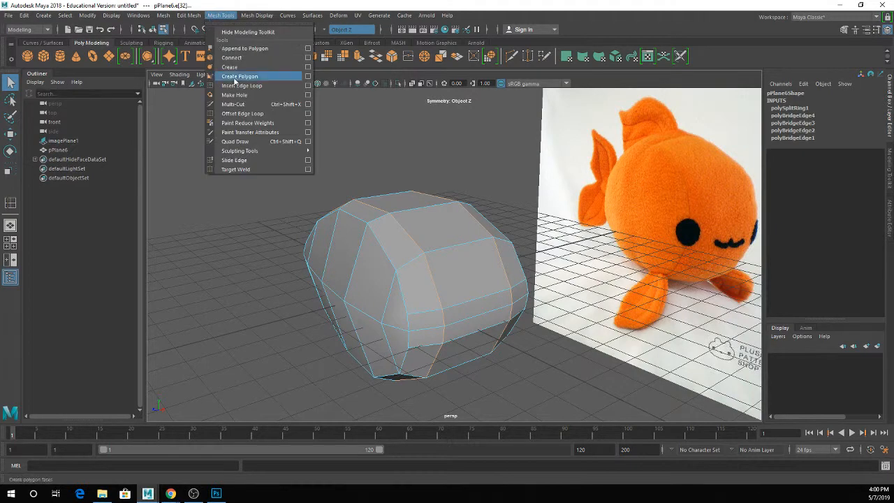
pyautogui.click(238, 86)
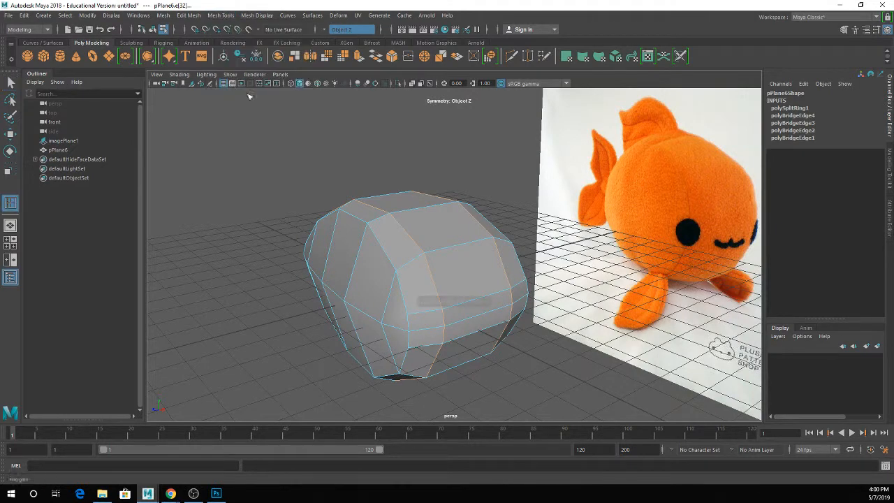
pyautogui.click(413, 262)
pyautogui.click(411, 261)
pyautogui.press('q')
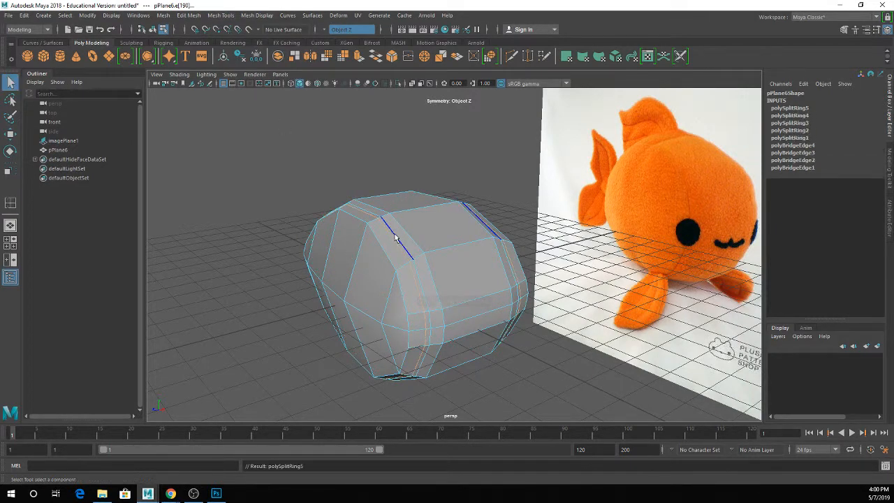
# Extrude the thin face loop between the new edge loops inward with Local Translate Z -0.142, and return to object mode
pyautogui.moveTo(391, 226); pyautogui.dragTo(397, 251, button='right')
pyautogui.doubleClick(404, 255)
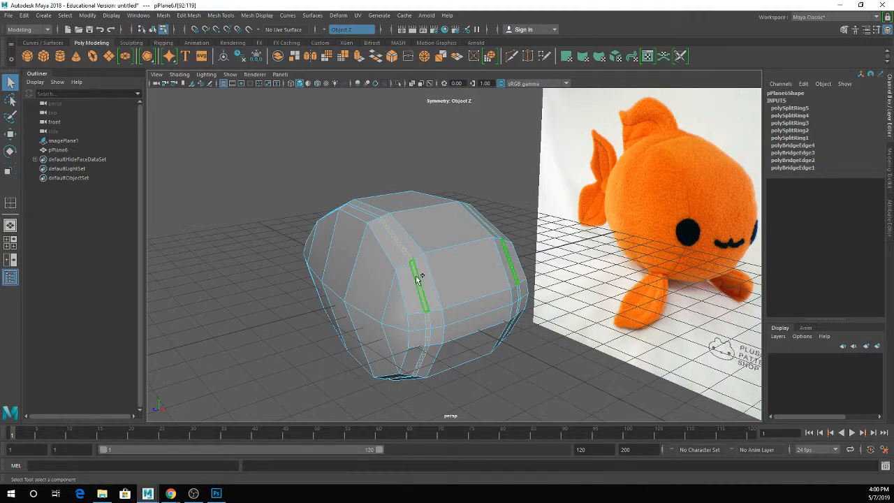
pyautogui.click(359, 58)
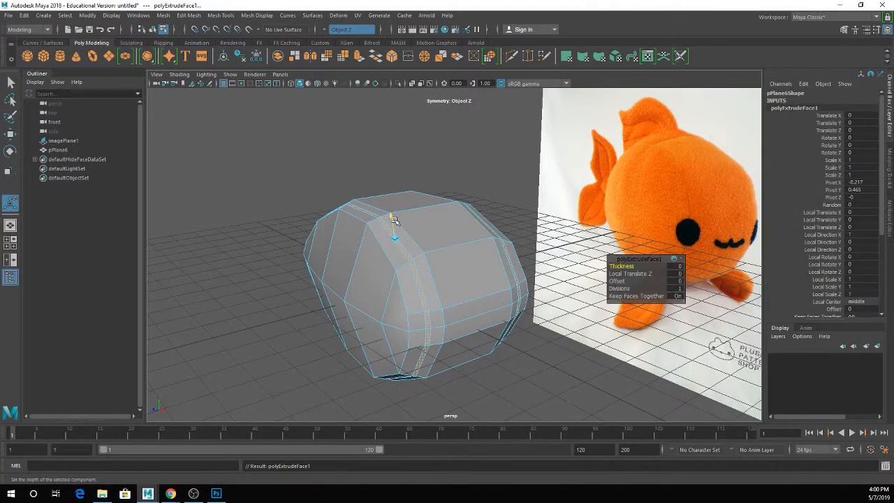
pyautogui.moveTo(395, 222); pyautogui.dragTo(399, 219)
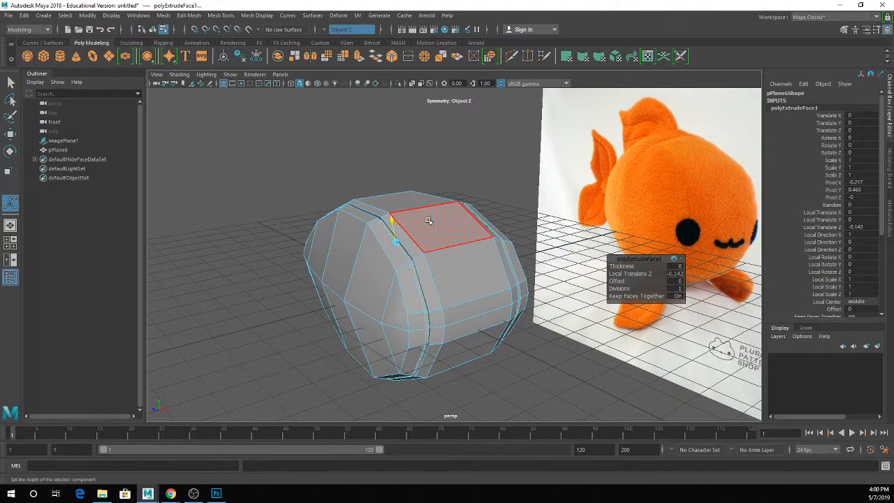
pyautogui.press('q')
pyautogui.moveTo(412, 207); pyautogui.dragTo(441, 180, button='right')
pyautogui.click(441, 171)
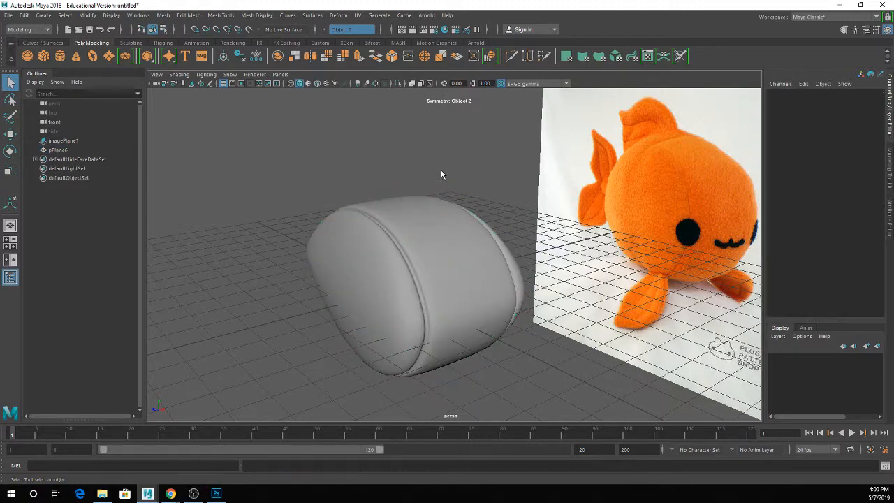
# Examine the smoothed body's seam groove from several angles, select its edge loop, and compare the form with the plush reference
pyautogui.keyDown('alt'); pyautogui.moveTo(441, 170); pyautogui.dragTo(495, 217); pyautogui.keyUp('alt')
pyautogui.scroll(4, 501, 214)
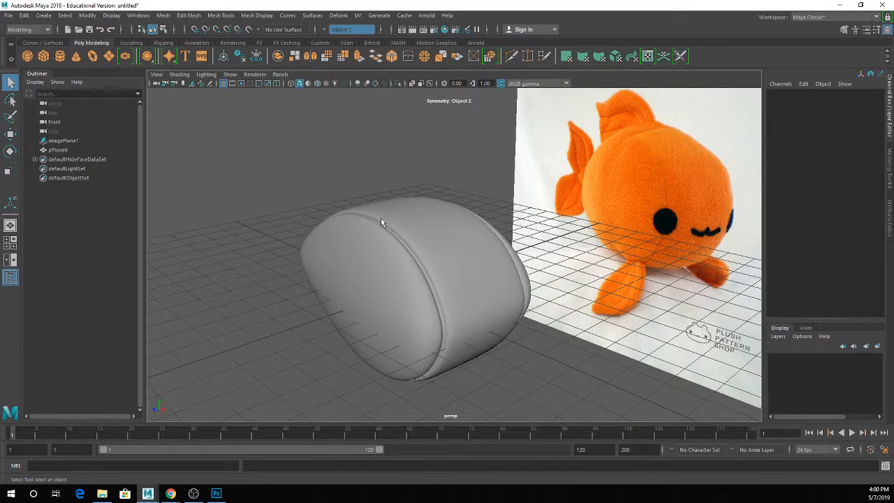
pyautogui.click(412, 267)
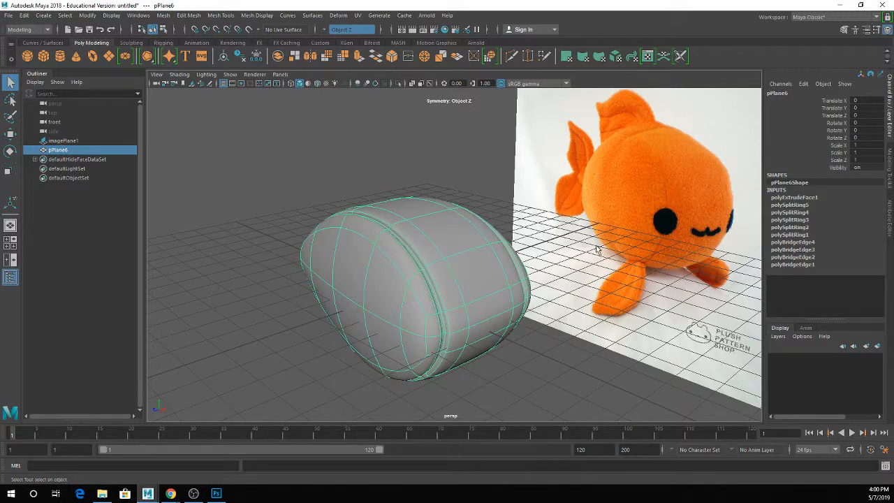
pyautogui.moveTo(402, 257); pyautogui.dragTo(402, 227, button='right')
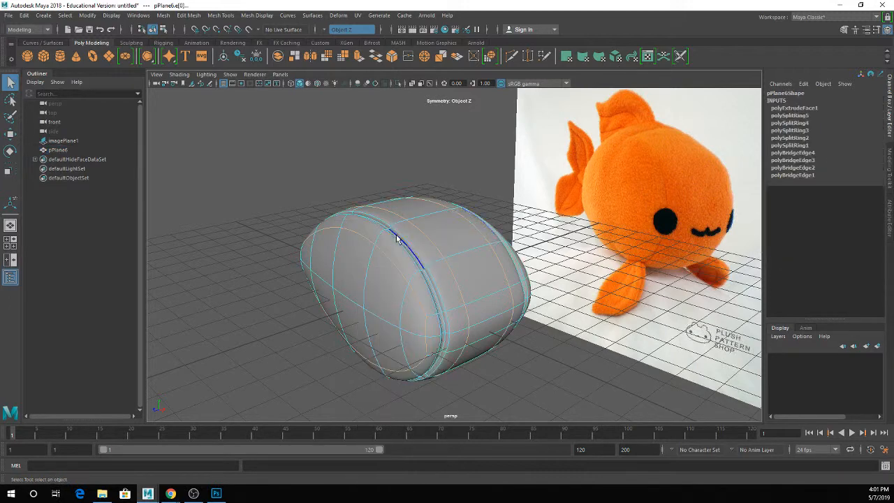
pyautogui.click(397, 237)
pyautogui.keyDown('alt'); pyautogui.moveTo(456, 269); pyautogui.dragTo(434, 261); pyautogui.keyUp('alt')
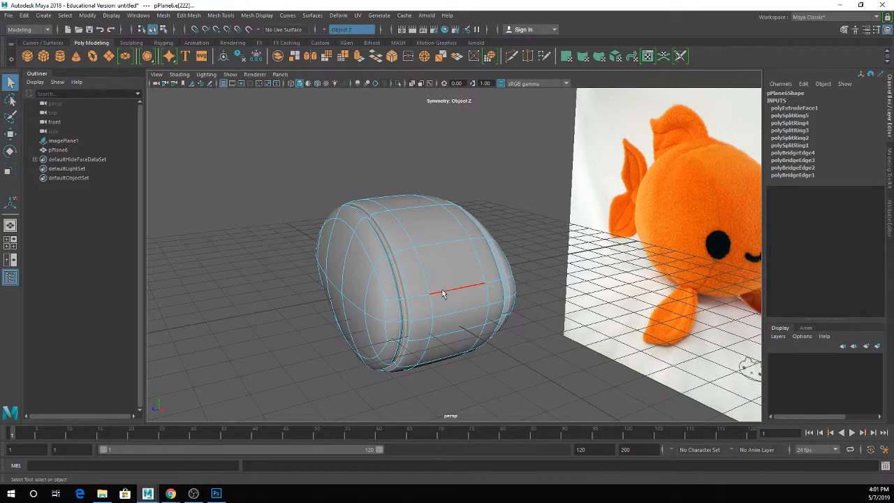
pyautogui.keyDown('alt'); pyautogui.moveTo(436, 292); pyautogui.dragTo(409, 313); pyautogui.keyUp('alt')
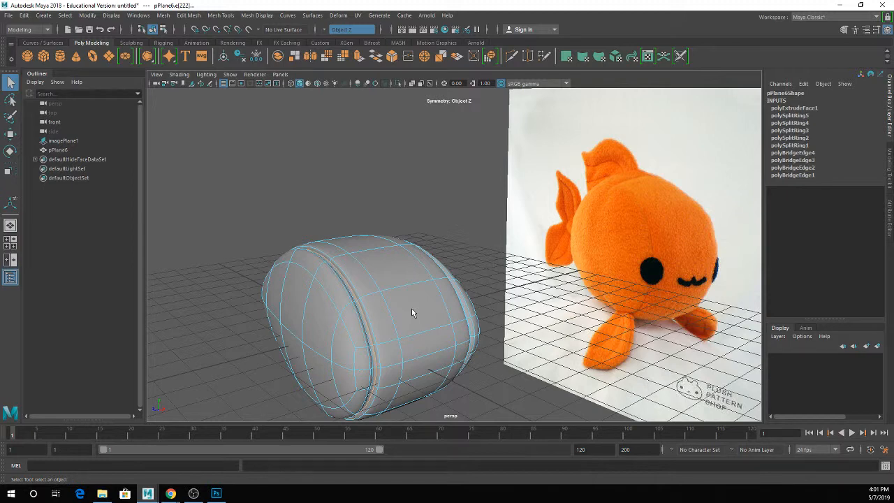
pyautogui.keyDown('alt'); pyautogui.moveTo(412, 313); pyautogui.dragTo(565, 211); pyautogui.keyUp('alt')
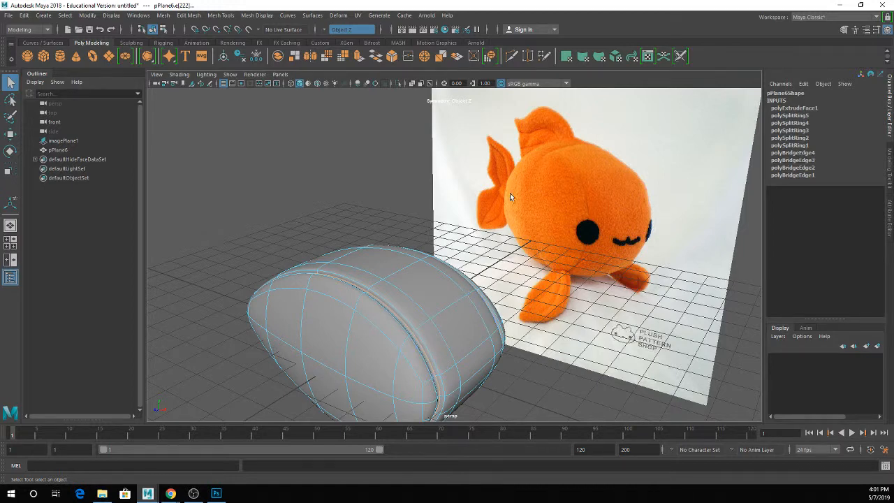
pyautogui.keyDown('alt'); pyautogui.moveTo(536, 245); pyautogui.dragTo(528, 198, button='middle'); pyautogui.keyUp('alt')
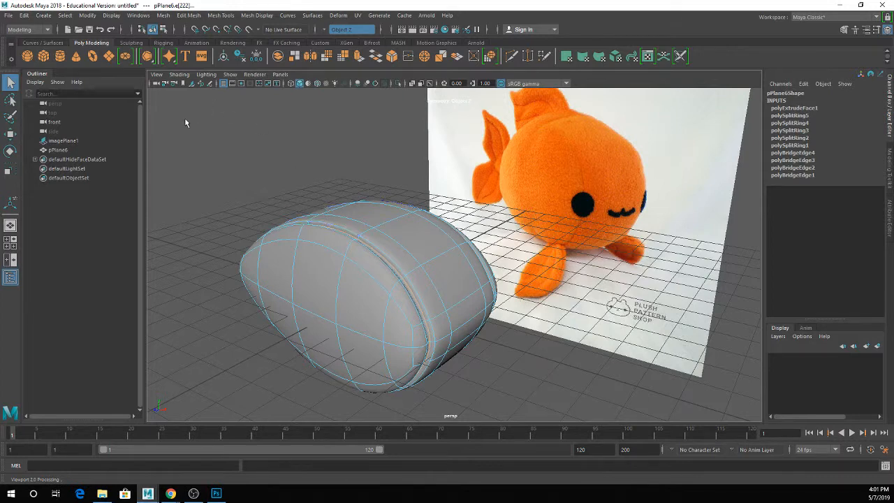
# Create a small polygon plane in the front view at the base of the goldfish's dorsal fin
pyautogui.click(108, 56)
pyautogui.press('space')
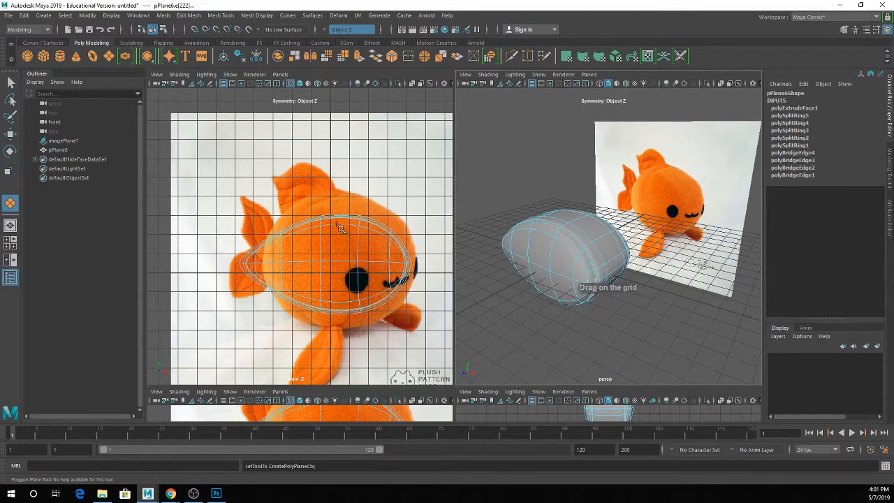
pyautogui.moveTo(330, 190); pyautogui.dragTo(349, 217)
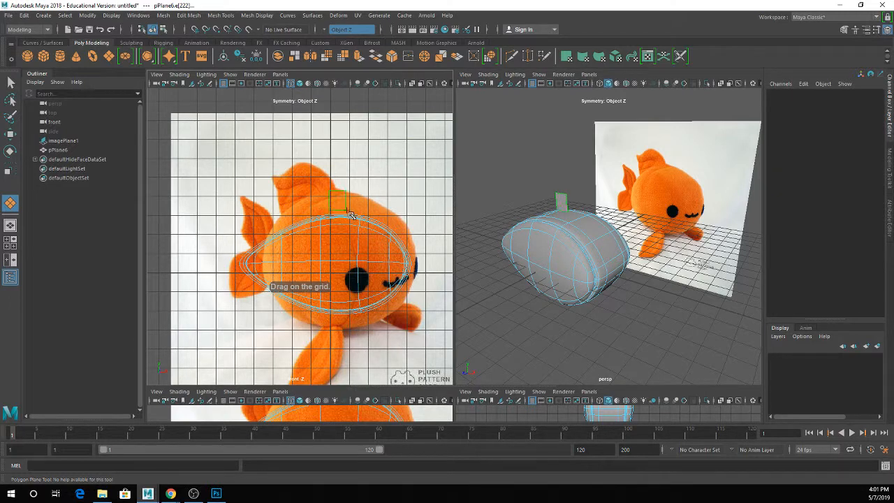
# Extrude the fin plane's tail-side edge twice towards the tail along the body's curve, and scale the end edge down vertically
pyautogui.moveTo(346, 194); pyautogui.dragTo(345, 162, button='right')
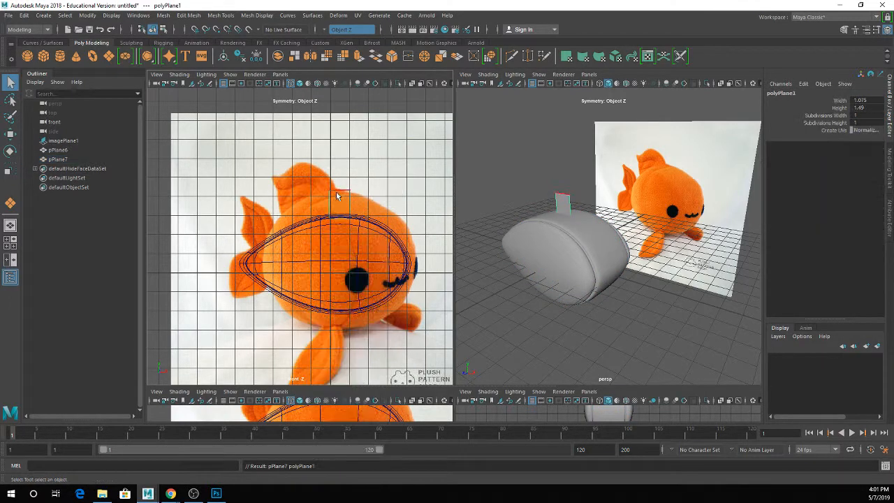
pyautogui.click(337, 203)
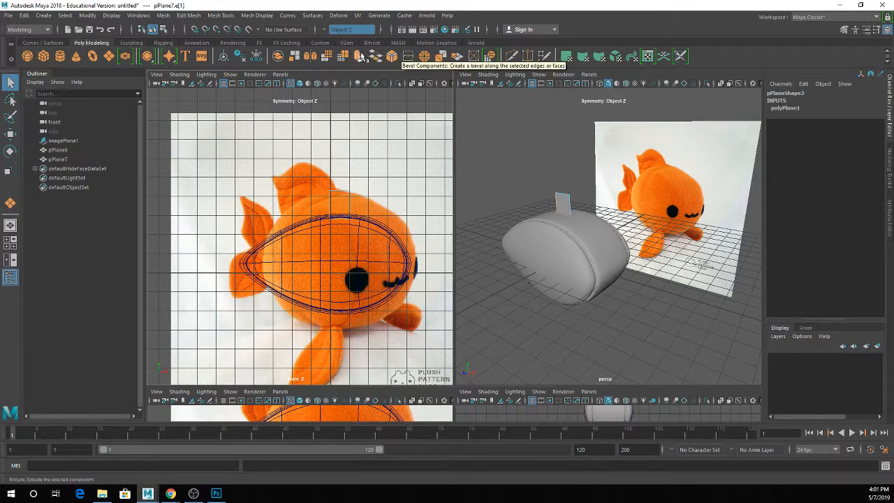
pyautogui.hotkey('ctrl', 'e')
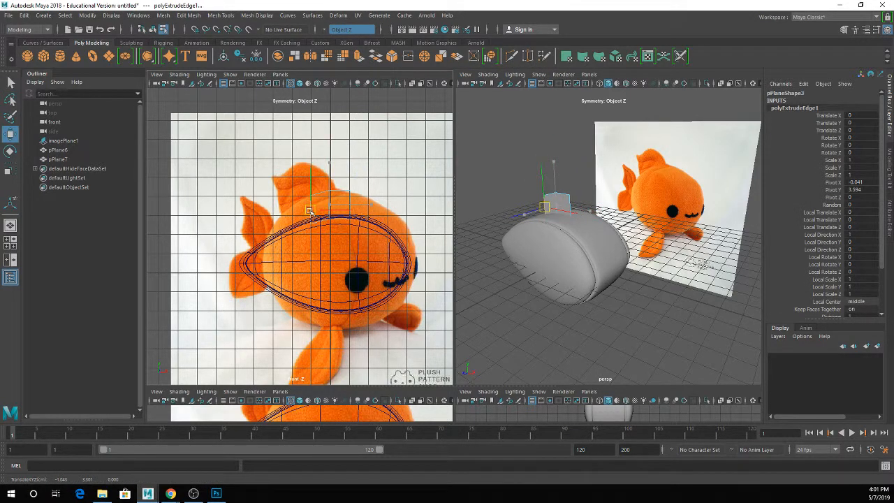
pyautogui.moveTo(313, 211); pyautogui.dragTo(292, 226)
pyautogui.press('r')
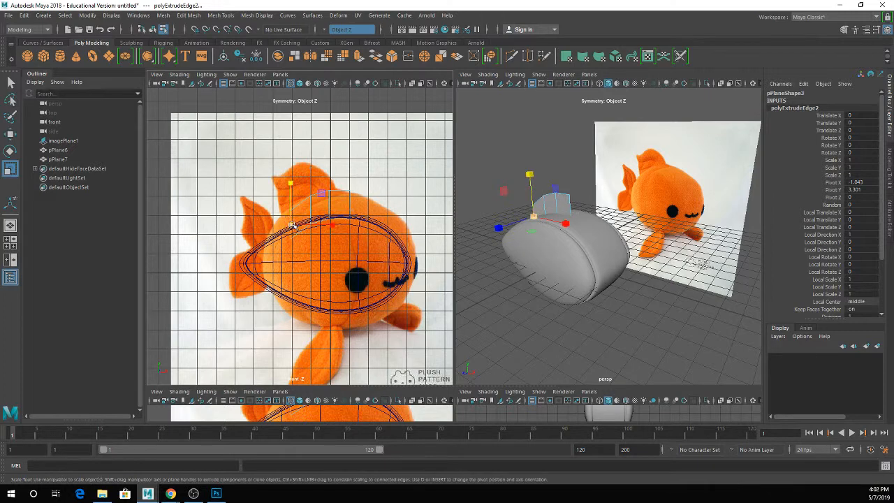
pyautogui.moveTo(291, 184); pyautogui.dragTo(288, 225)
pyautogui.press('q')
# Extrude the fin plane's head-side edge forward, scale it shorter vertically, and return to object mode
pyautogui.hotkey('ctrl', 'e')
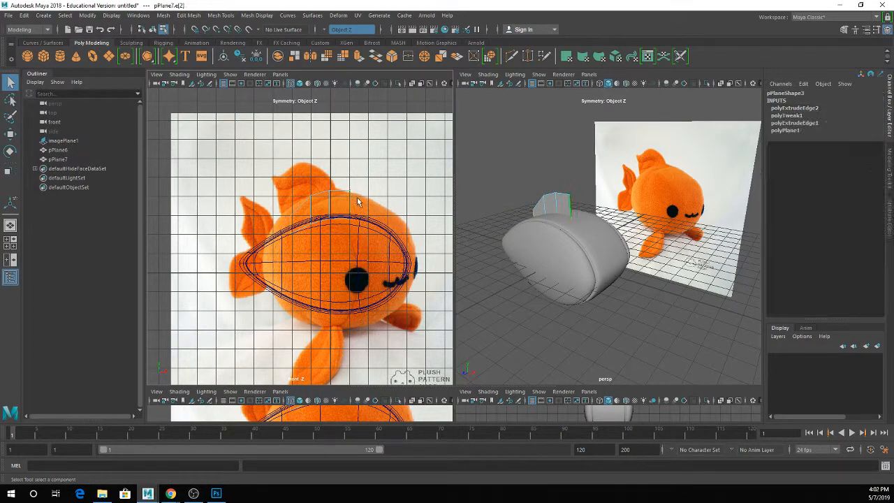
pyautogui.press('w')
pyautogui.press('r')
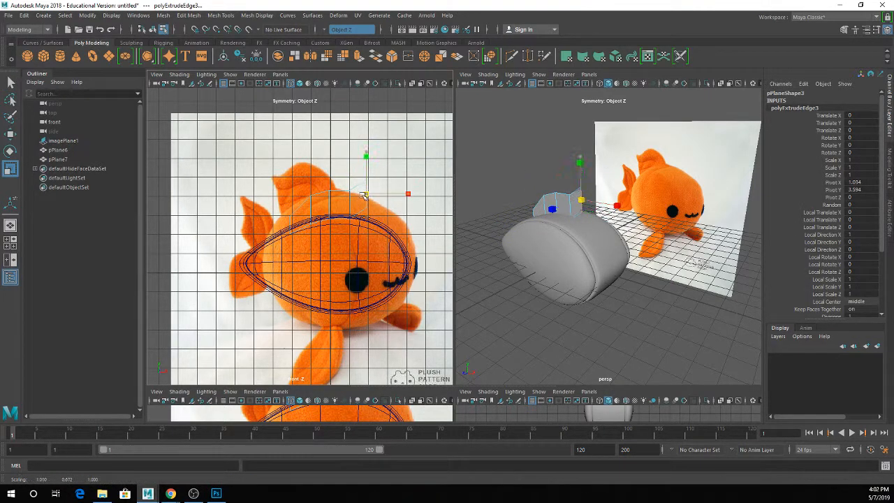
pyautogui.press('q')
pyautogui.moveTo(575, 197); pyautogui.dragTo(605, 180, button='right')
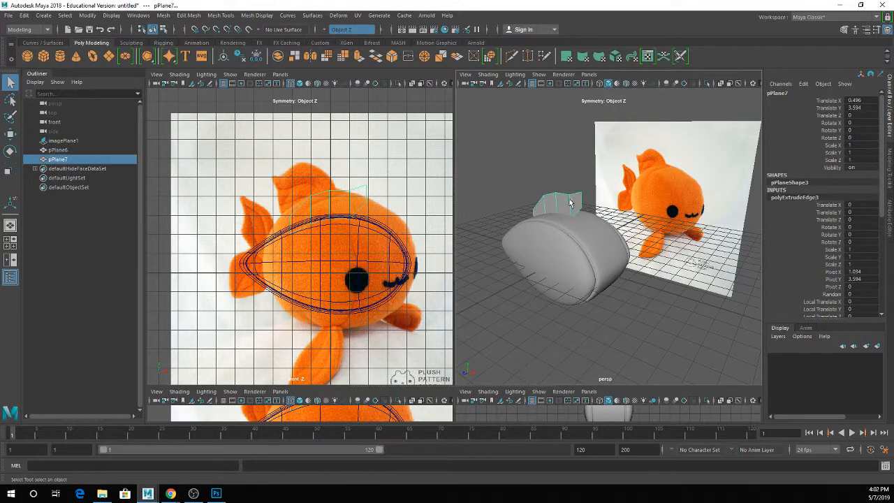
# Extrude the whole dorsal fin sideways along its local Z to give it thickness, and return to object mode
pyautogui.keyDown('alt'); pyautogui.moveTo(577, 209); pyautogui.dragTo(576, 216); pyautogui.keyUp('alt')
pyautogui.press('space')
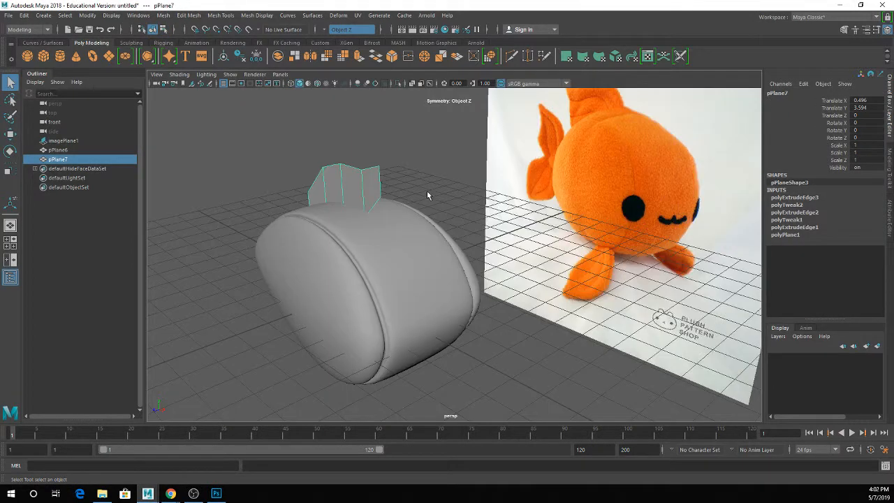
pyautogui.keyDown('alt'); pyautogui.moveTo(398, 200); pyautogui.dragTo(468, 253, button='middle'); pyautogui.keyUp('alt')
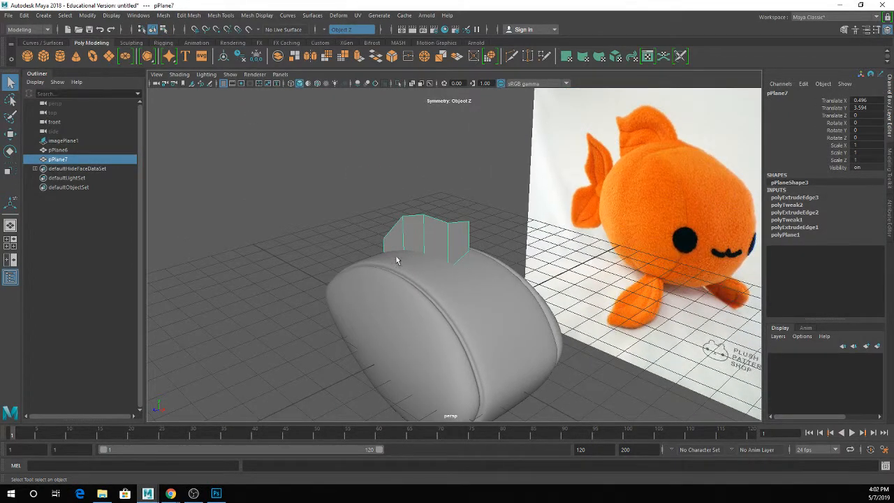
pyautogui.keyDown('alt'); pyautogui.moveTo(467, 149); pyautogui.dragTo(452, 150); pyautogui.keyUp('alt')
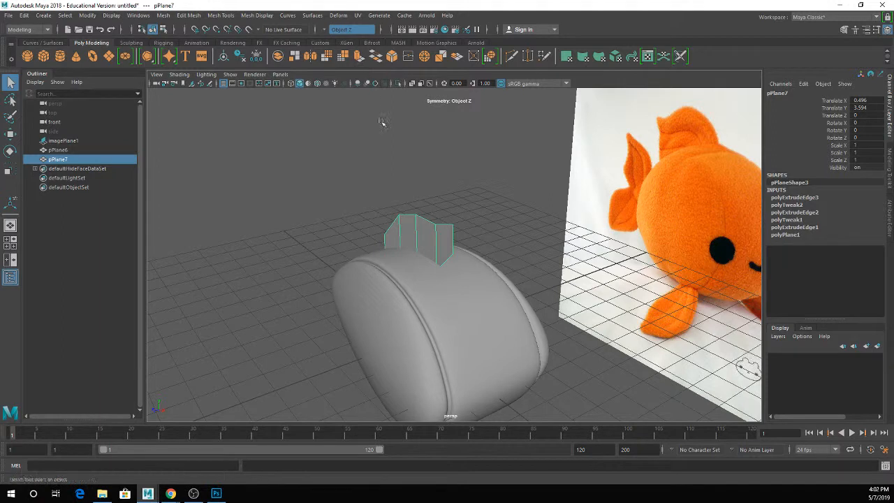
pyautogui.click(358, 57)
pyautogui.moveTo(421, 246); pyautogui.dragTo(416, 244)
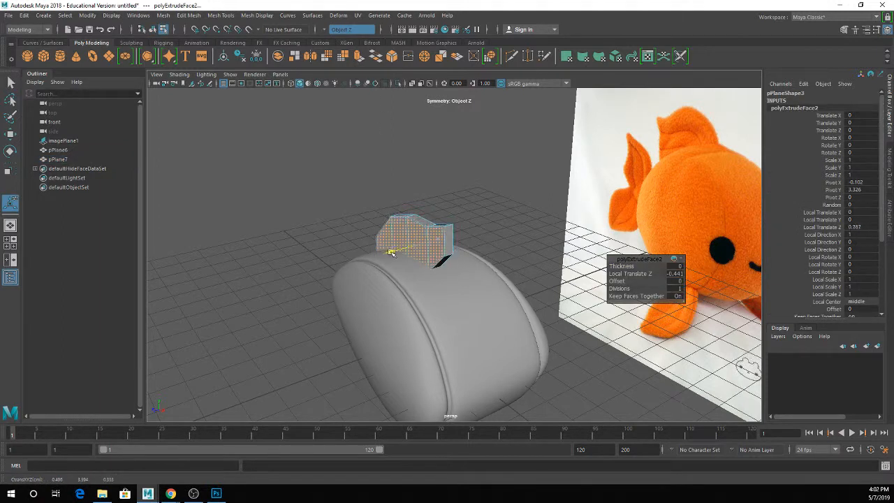
pyautogui.moveTo(415, 238); pyautogui.dragTo(458, 215, button='right')
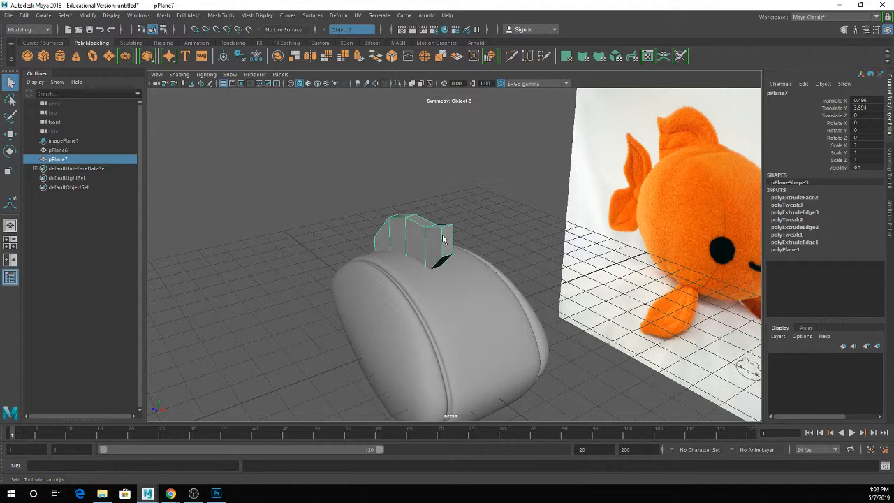
# Compare the dorsal fin's smoothed and unsmoothed shapes, and leave it in smooth mesh preview
pyautogui.keyDown('alt'); pyautogui.moveTo(442, 239); pyautogui.dragTo(409, 233); pyautogui.keyUp('alt')
pyautogui.press('3')
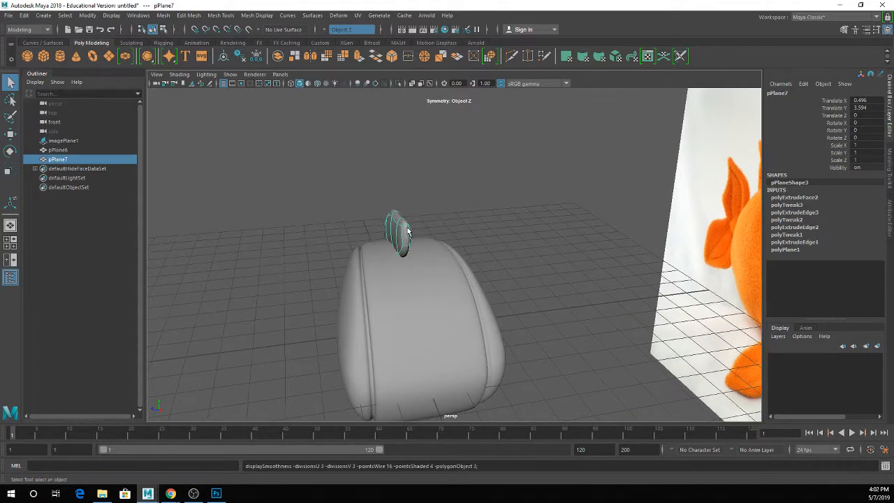
pyautogui.scroll(3, 409, 232)
pyautogui.press('1')
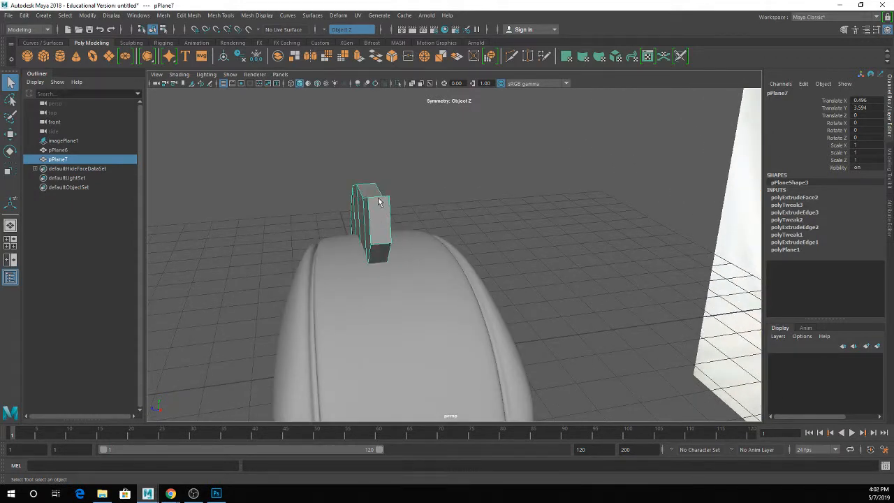
pyautogui.keyDown('alt'); pyautogui.moveTo(378, 202); pyautogui.dragTo(396, 222, button='middle'); pyautogui.keyUp('alt')
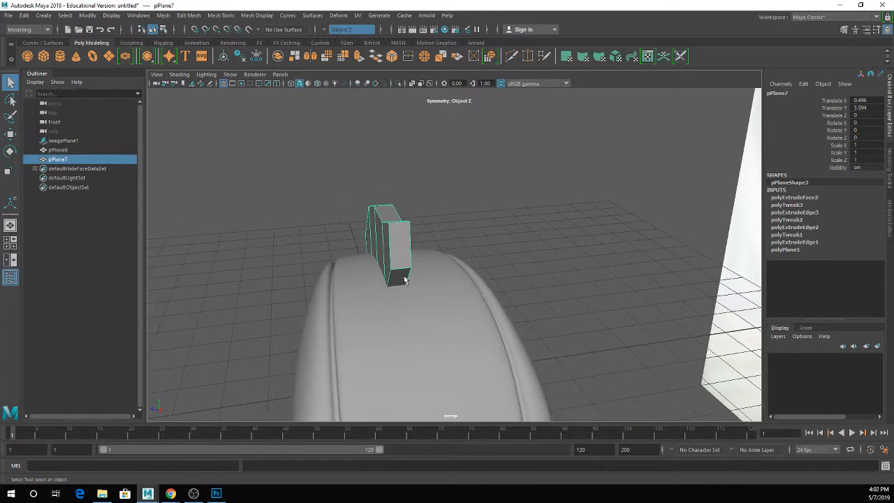
pyautogui.press('3')
pyautogui.scroll(-4, 398, 258)
pyautogui.keyDown('alt'); pyautogui.moveTo(411, 247); pyautogui.dragTo(484, 224); pyautogui.keyUp('alt')
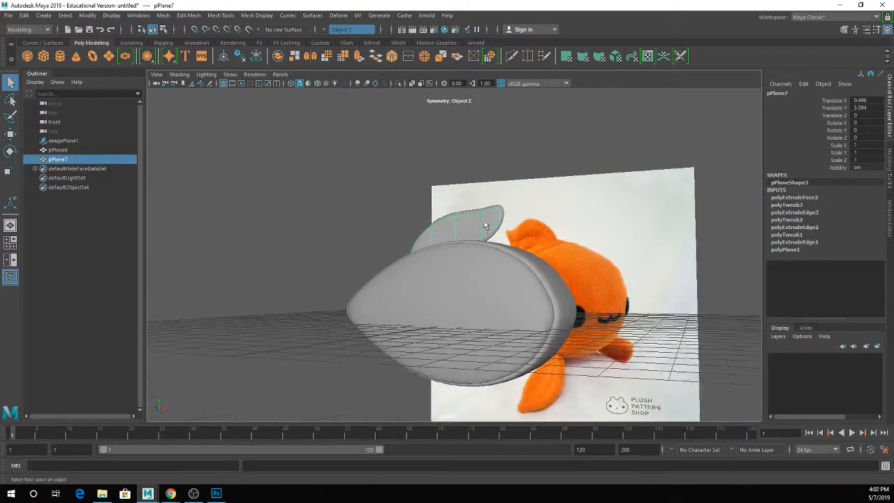
# Examine the smoothed dorsal fin's thickness and its fit on the body from several angles against the plush reference
pyautogui.click(476, 181)
pyautogui.keyDown('alt'); pyautogui.moveTo(476, 182); pyautogui.dragTo(494, 259); pyautogui.keyUp('alt')
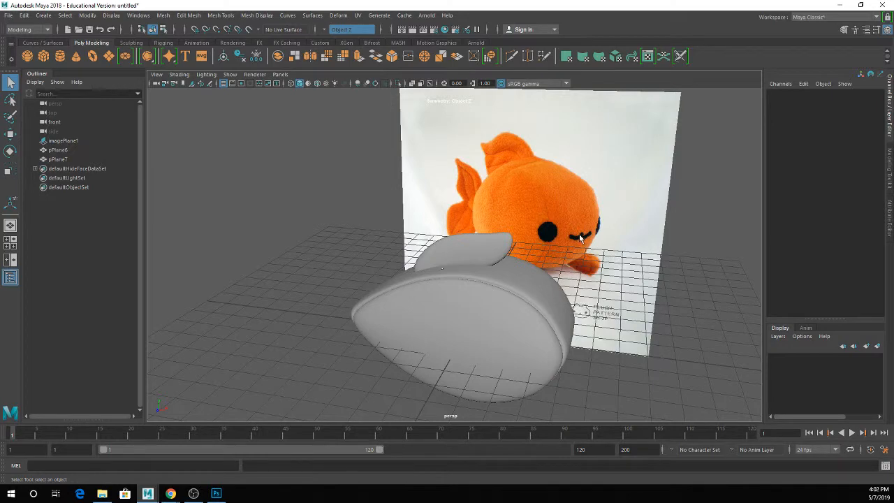
pyautogui.keyDown('alt'); pyautogui.moveTo(578, 237); pyautogui.dragTo(539, 237); pyautogui.keyUp('alt')
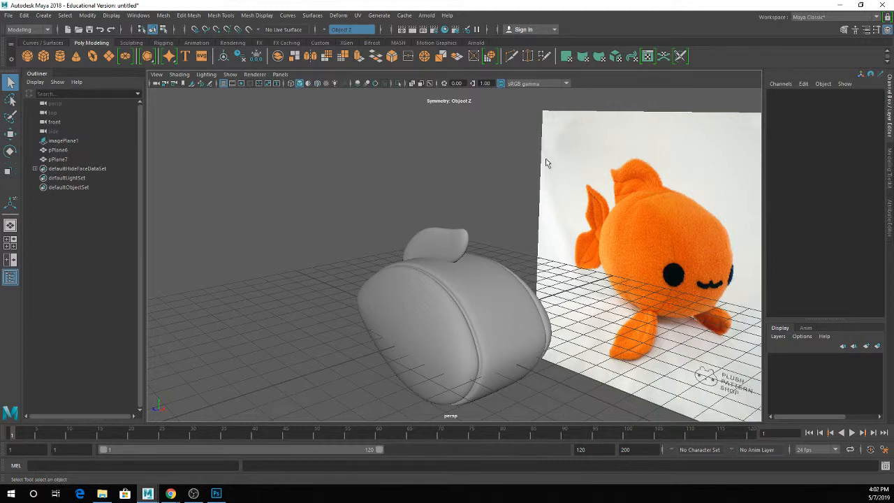
pyautogui.click(448, 242)
pyautogui.keyDown('alt'); pyautogui.moveTo(448, 242); pyautogui.dragTo(490, 261); pyautogui.keyUp('alt')
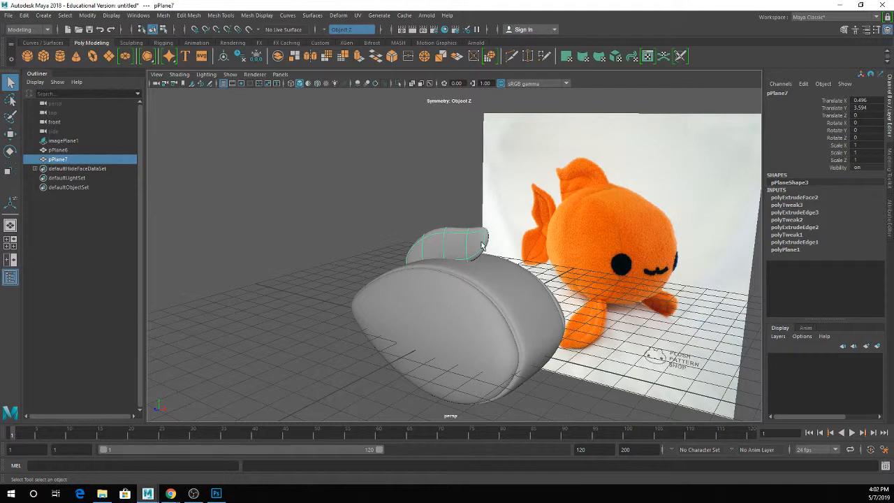
pyautogui.keyDown('alt'); pyautogui.moveTo(482, 246); pyautogui.dragTo(424, 248); pyautogui.keyUp('alt')
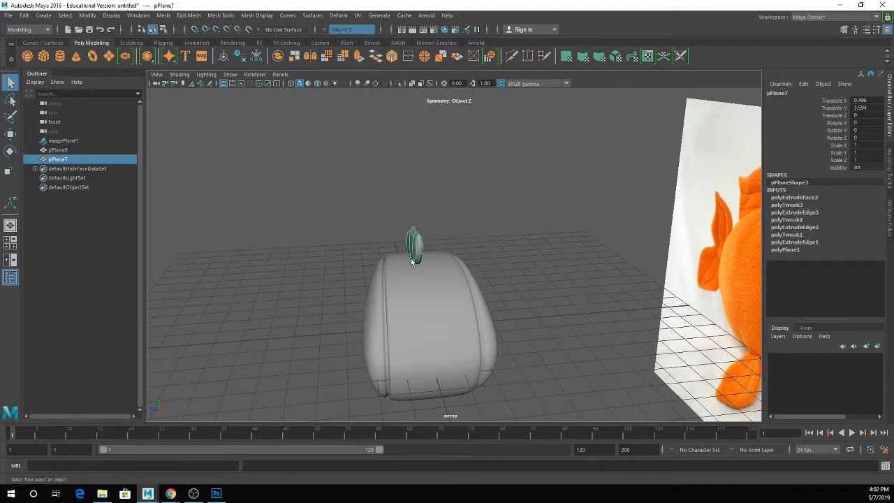
pyautogui.scroll(2, 412, 255)
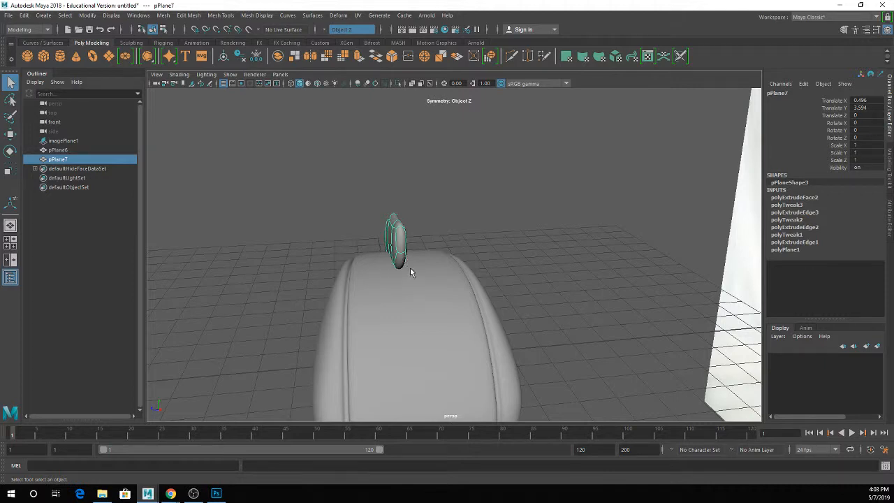
pyautogui.keyDown('alt'); pyautogui.moveTo(410, 268); pyautogui.dragTo(391, 266); pyautogui.keyUp('alt')
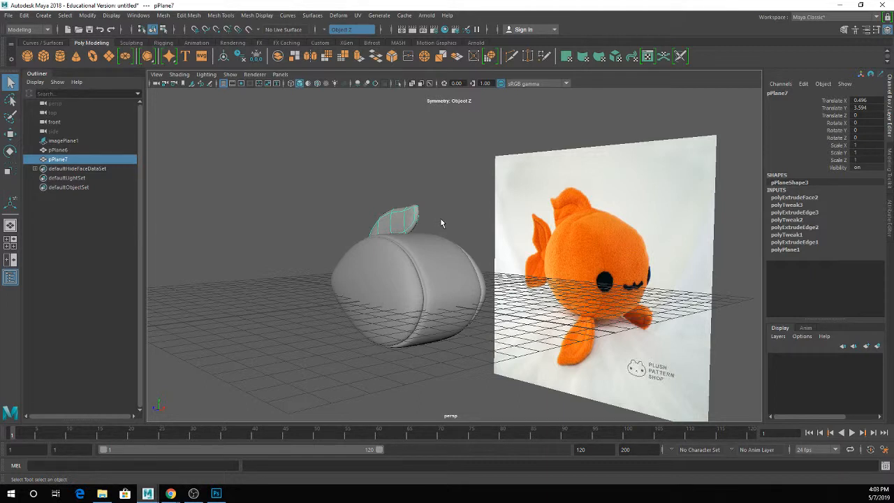
# Deselect the fin and start a new empty scene without saving the goldfish scene
pyautogui.click(372, 177)
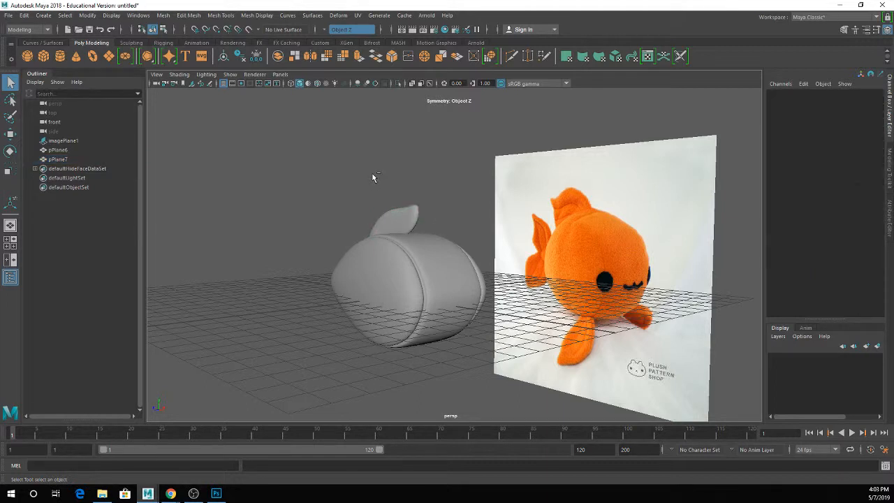
pyautogui.hotkey('ctrl', 'n')
pyautogui.click(448, 250)
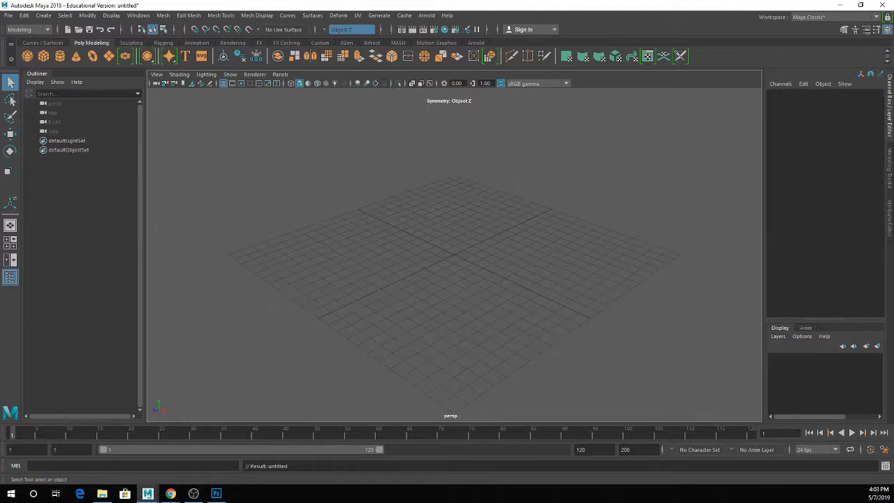